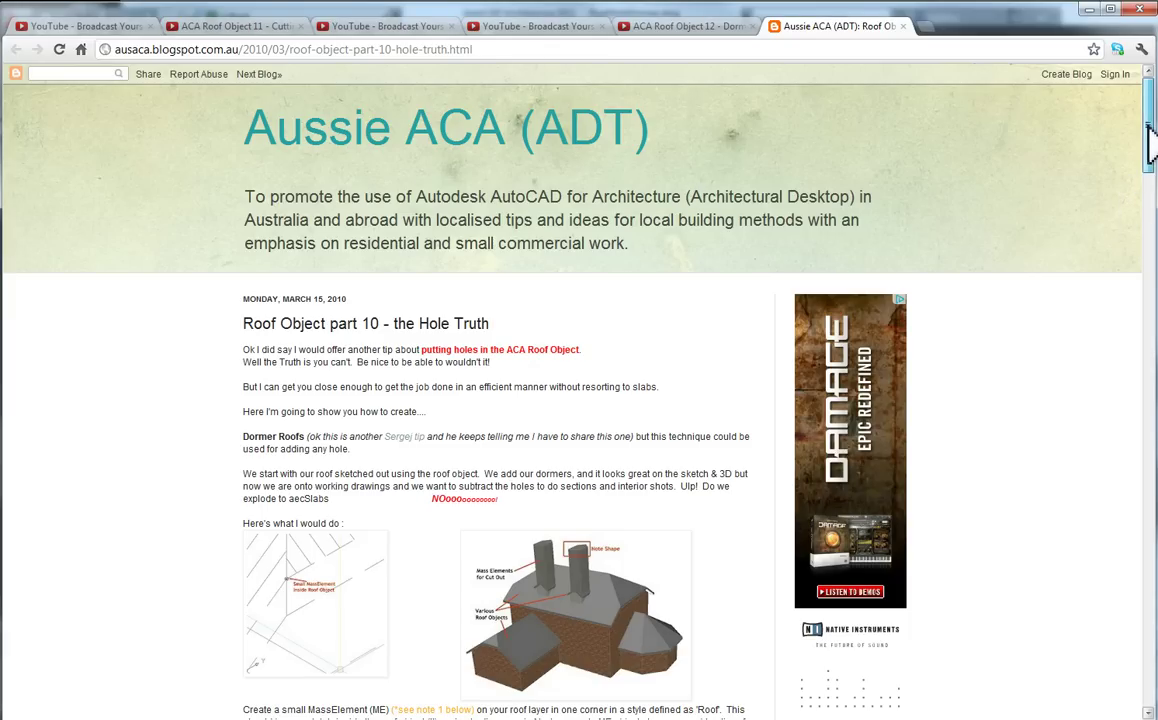
Step: Skim the "Roof Object part 10 - the Hole Truth" article and switch to the RoofHoleDormer drawing in AutoCAD Architecture
{"action": "scroll", "coordinate": [1150, 145], "scroll_direction": "down", "scroll_amount": 1}
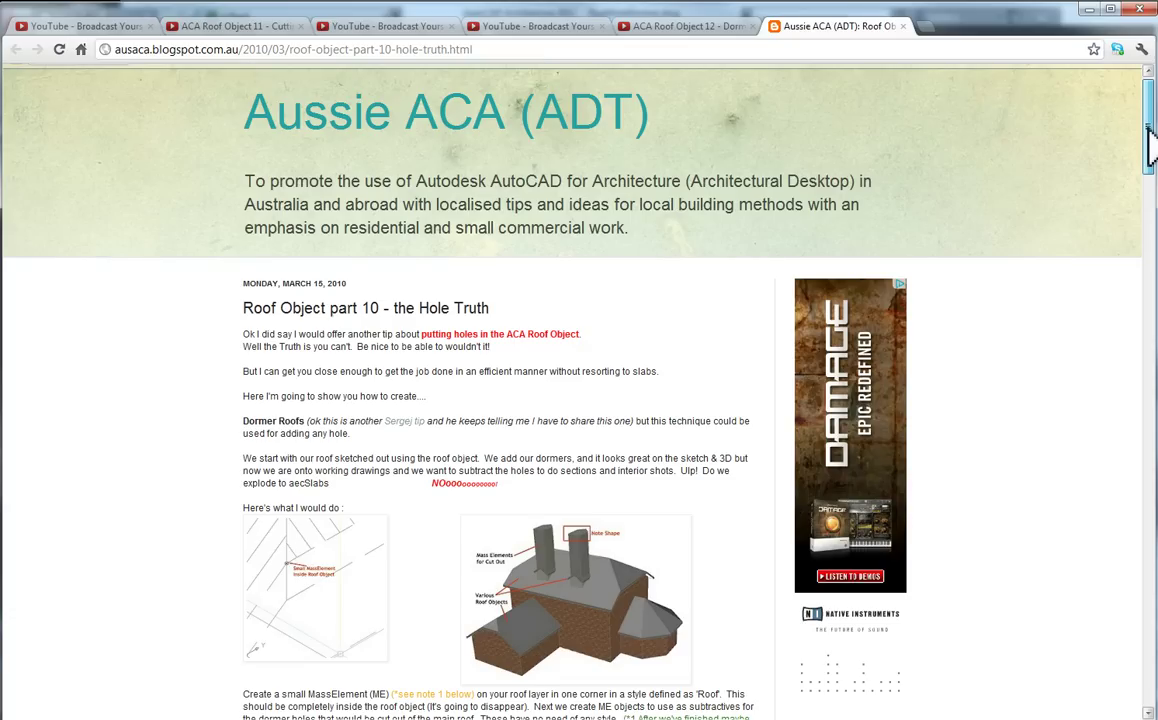
{"action": "left_click_drag", "start_coordinate": [1150, 145], "coordinate": [1150, 182]}
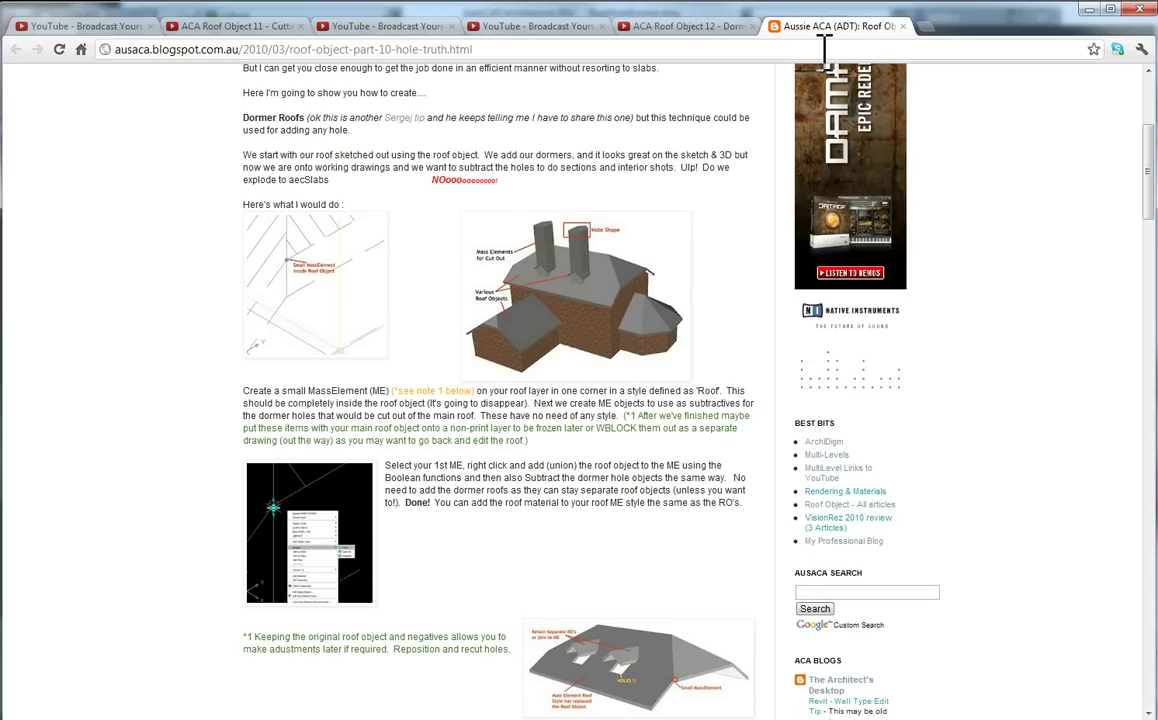
{"action": "mouse_move", "coordinate": [300, 716]}
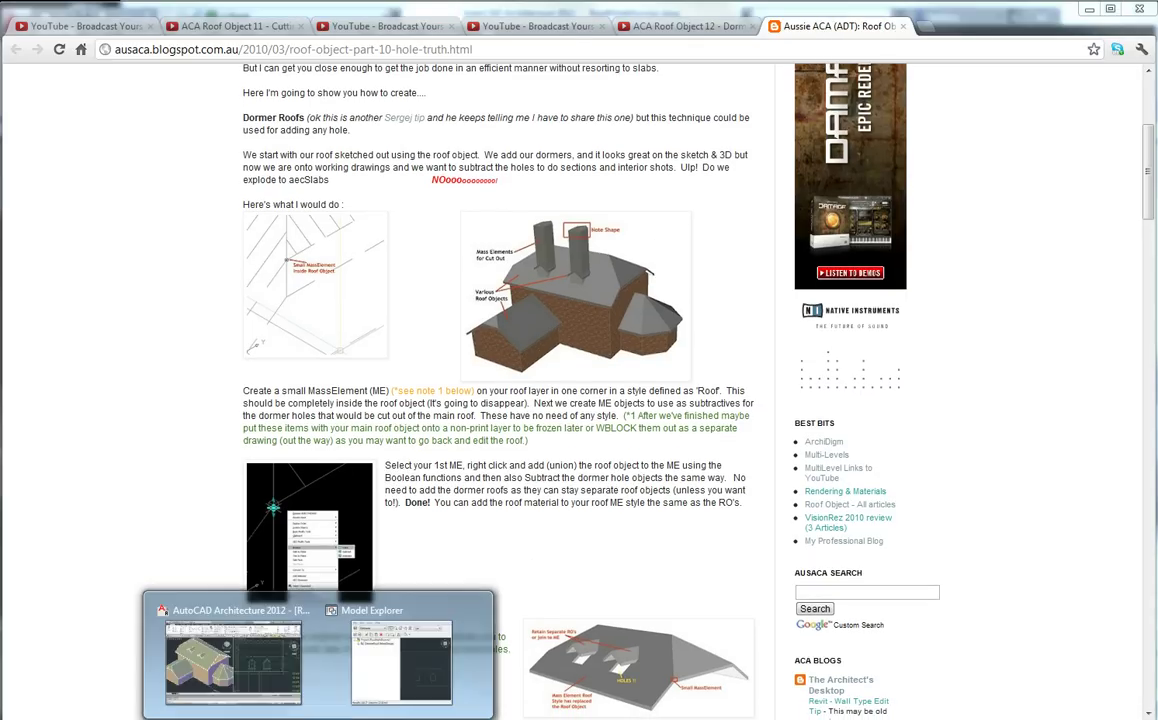
{"action": "left_click", "coordinate": [194, 600]}
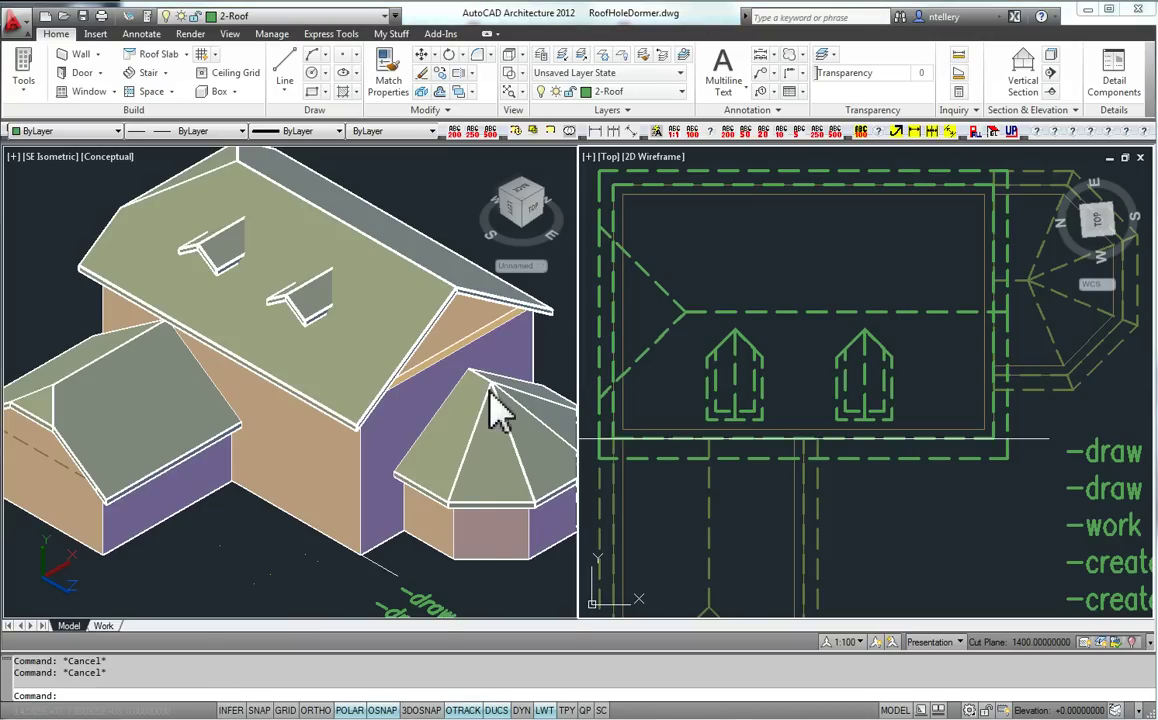
{"action": "middle_click_drag", "start_coordinate": [491, 408], "coordinate": [483, 407]}
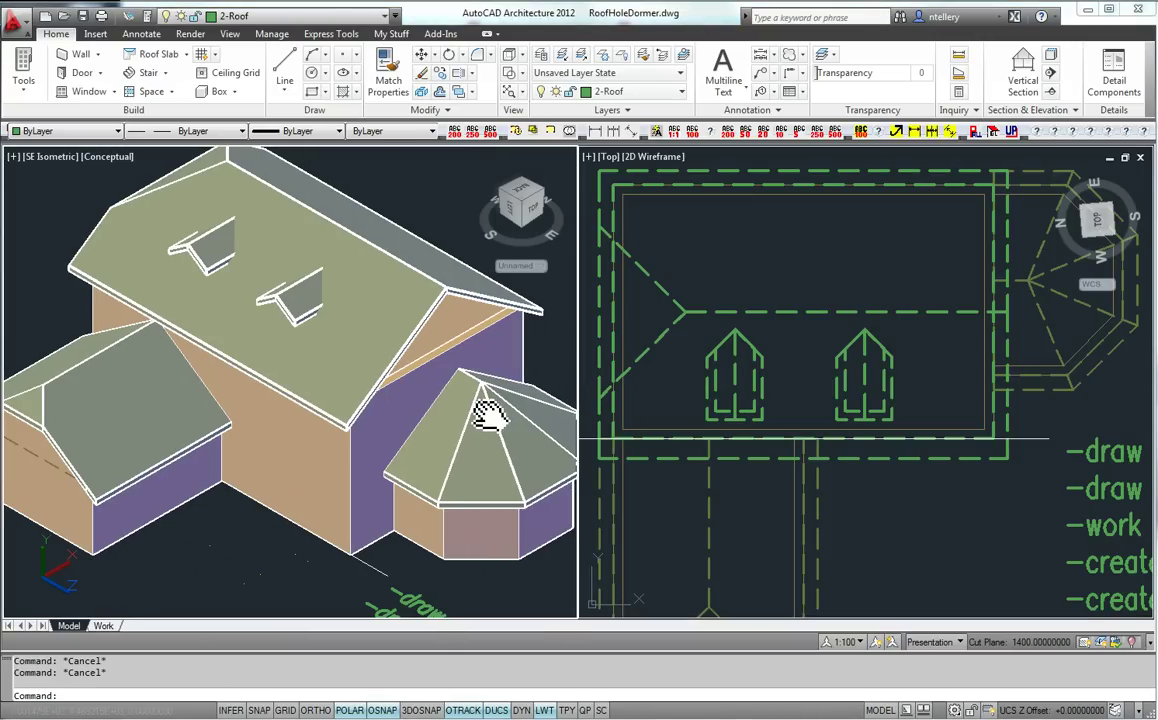
Step: Edit the main roof's gable-end edge beside the polygonal bay, adding a second face with 900 height and a 35-degree slope
{"action": "left_click", "coordinate": [665, 294]}
{"action": "right_click", "coordinate": [665, 294]}
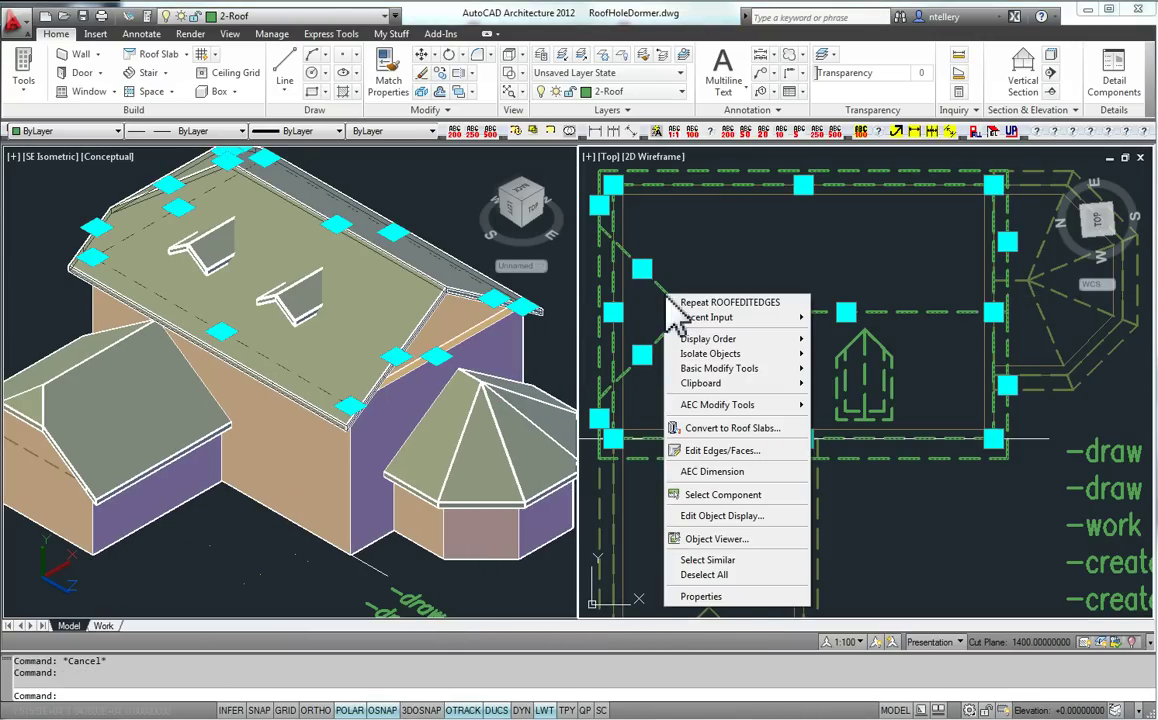
{"action": "left_click", "coordinate": [705, 450]}
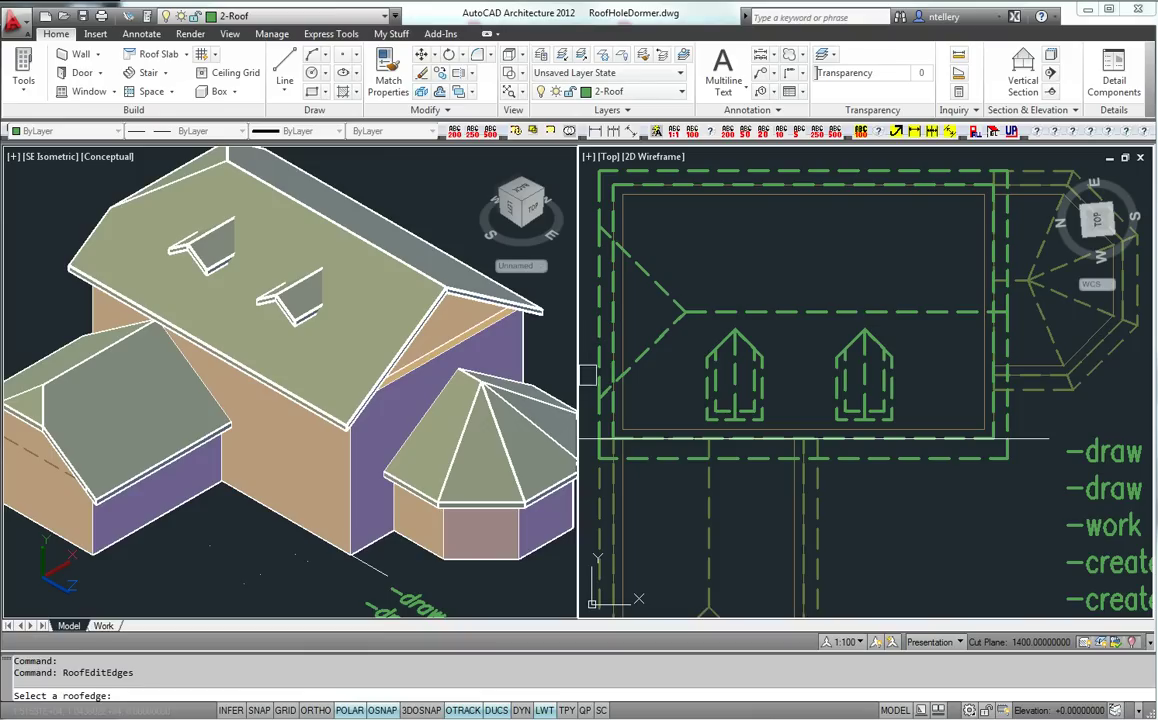
{"action": "middle_click_drag", "start_coordinate": [270, 290], "coordinate": [302, 380]}
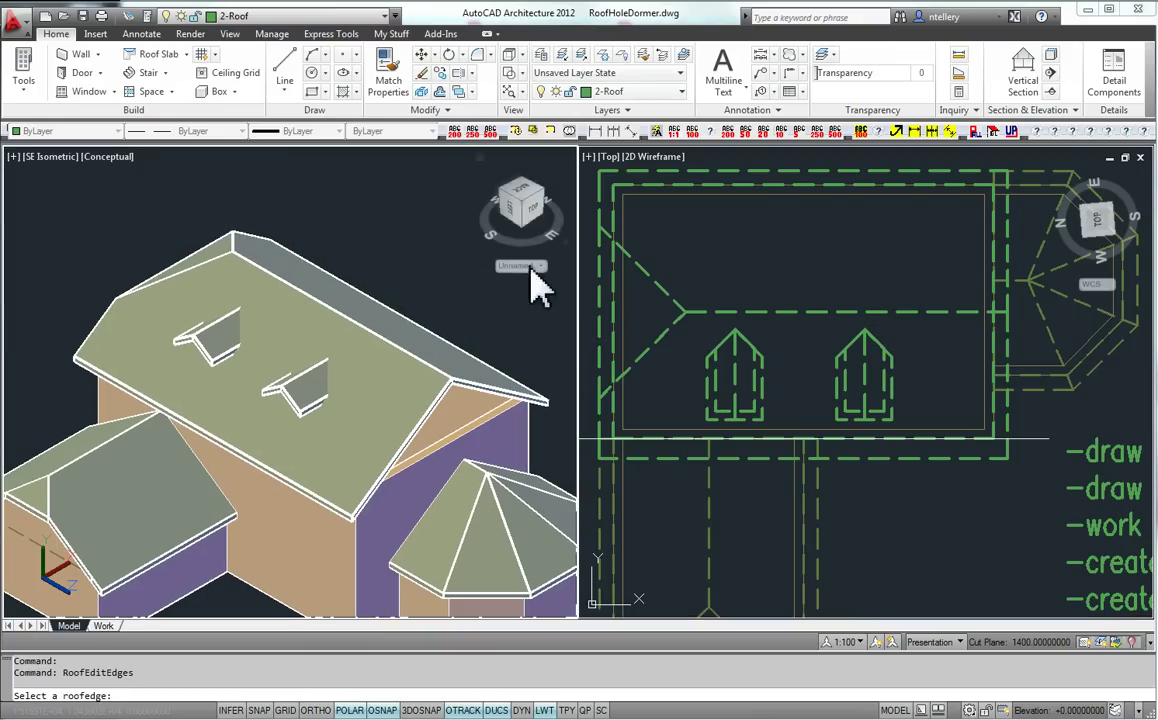
{"action": "left_click", "coordinate": [766, 301]}
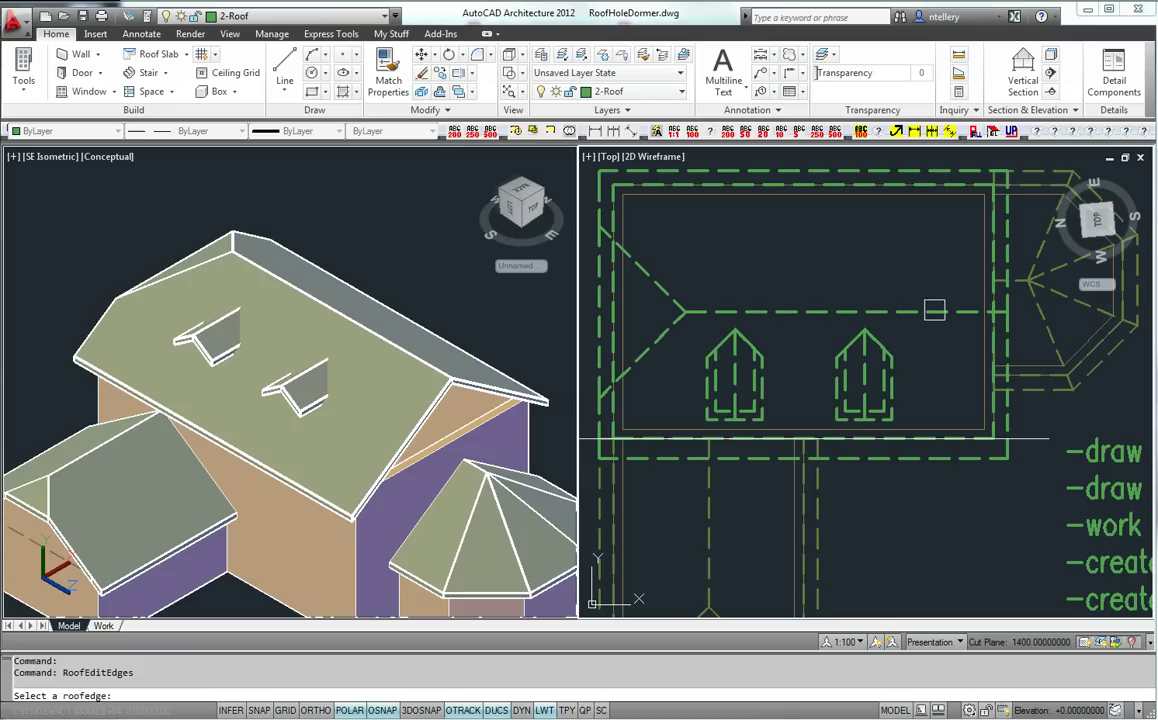
{"action": "left_click", "coordinate": [1006, 312]}
{"action": "key", "text": "Return"}
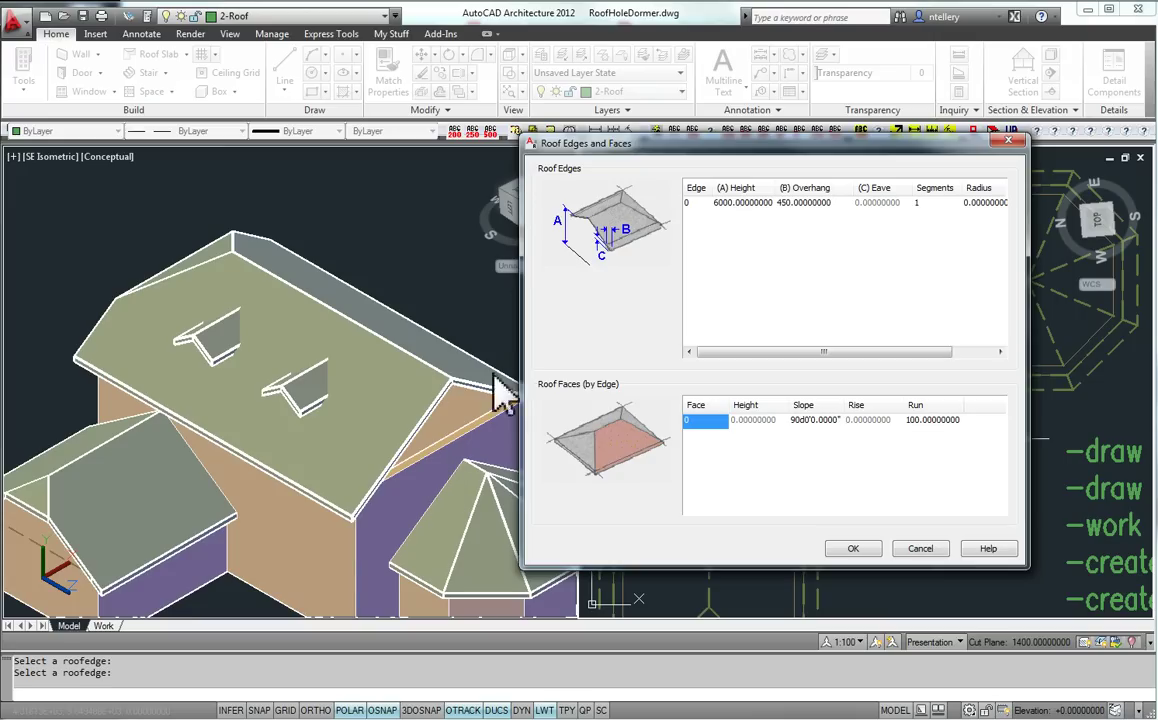
{"action": "left_click", "coordinate": [695, 435]}
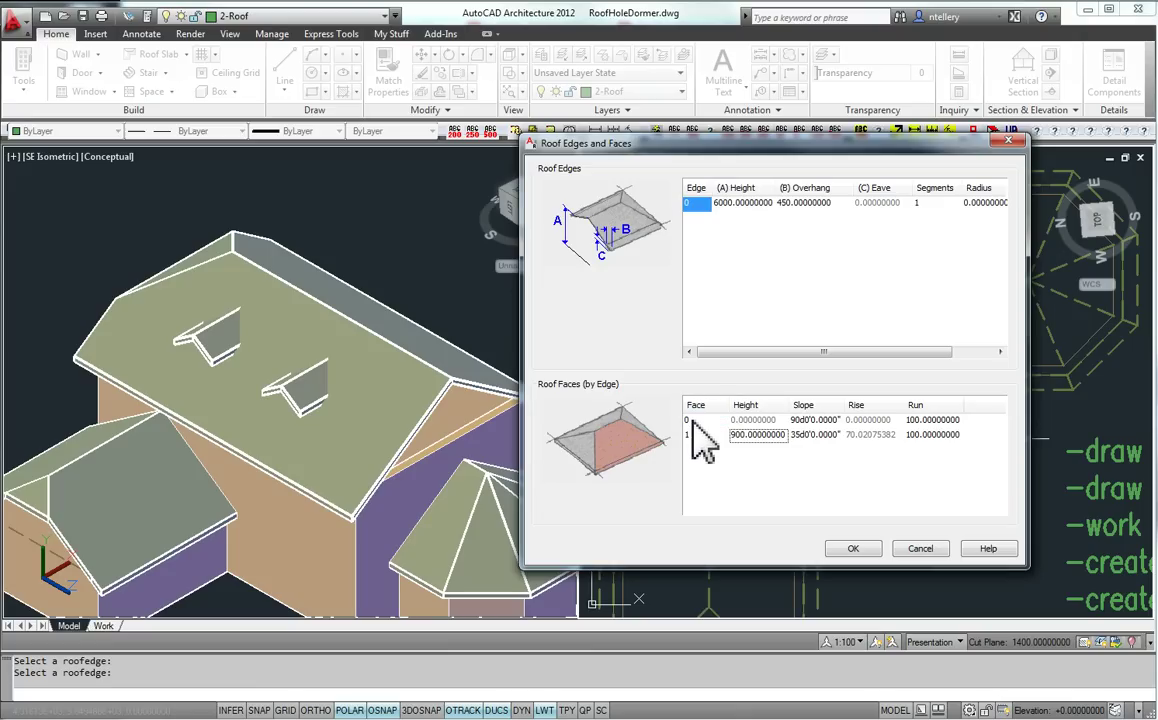
{"action": "left_click", "coordinate": [853, 550]}
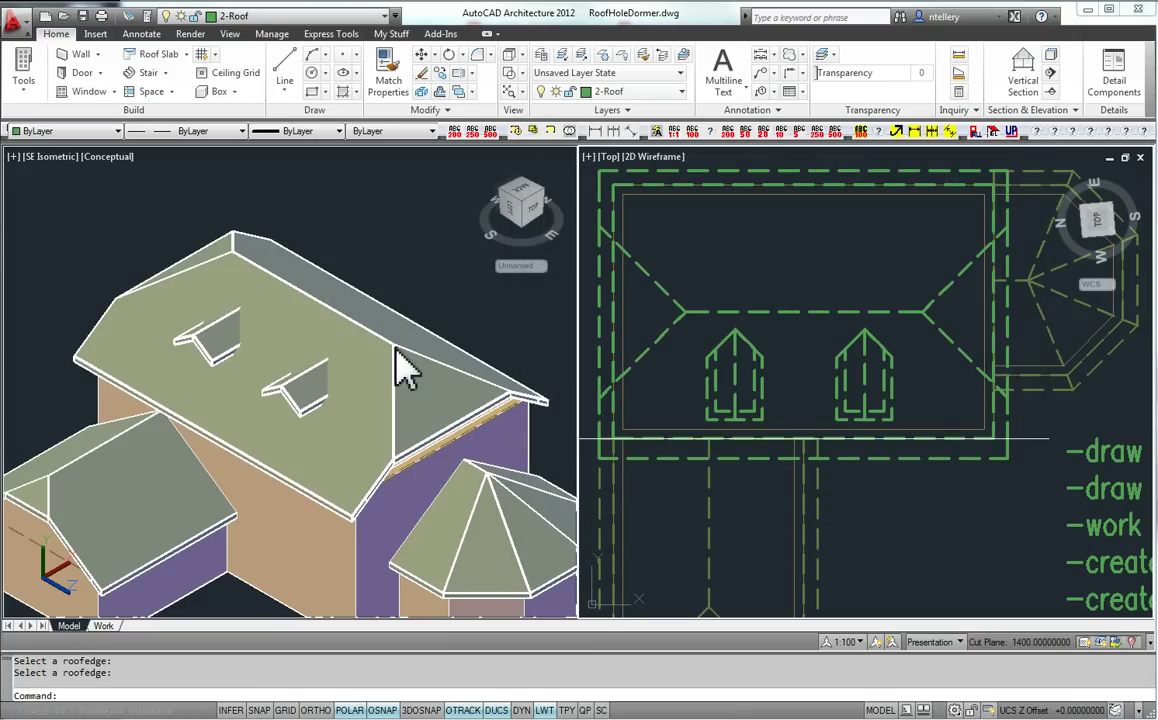
Step: Modify the roof line of the end wall beneath the edited roof edge by auto-projecting it to the main roof
{"action": "left_click", "coordinate": [764, 382]}
{"action": "middle_click_drag", "start_coordinate": [785, 423], "coordinate": [845, 333]}
{"action": "left_click", "coordinate": [490, 424]}
{"action": "middle_click_drag", "start_coordinate": [490, 424], "coordinate": [478, 340]}
{"action": "key", "text": "Escape"}
{"action": "left_click", "coordinate": [372, 547]}
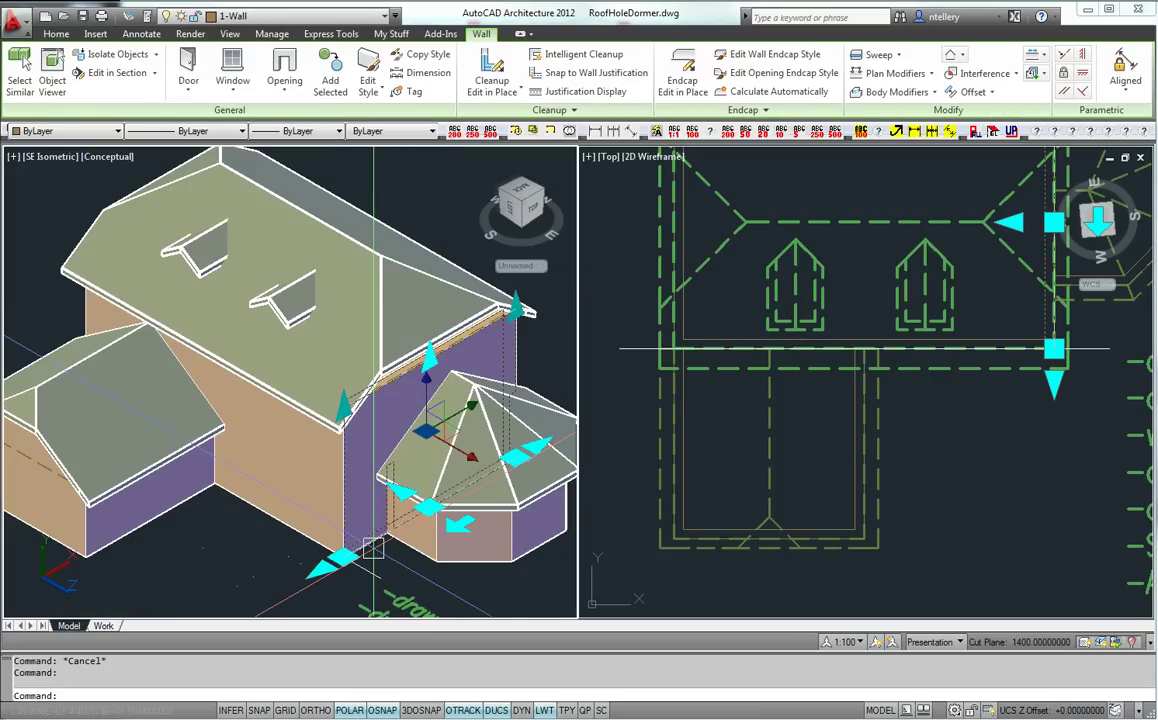
{"action": "right_click", "coordinate": [376, 558]}
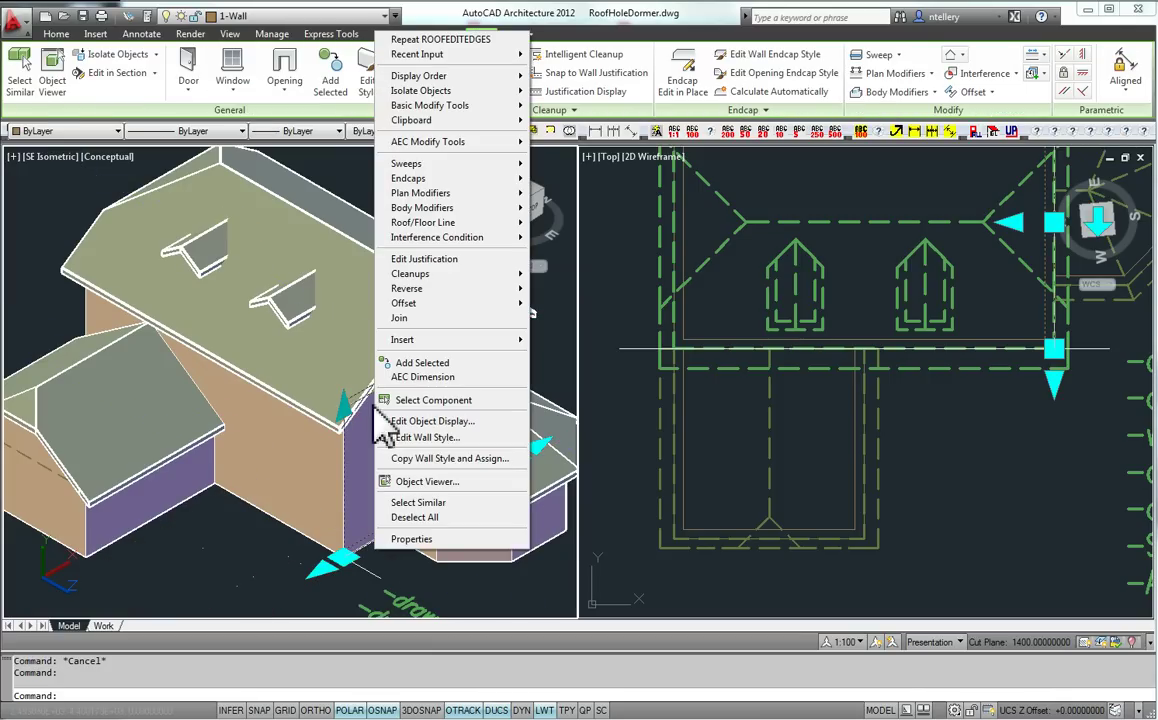
{"action": "scroll", "coordinate": [329, 412], "scroll_direction": "up", "scroll_amount": 6}
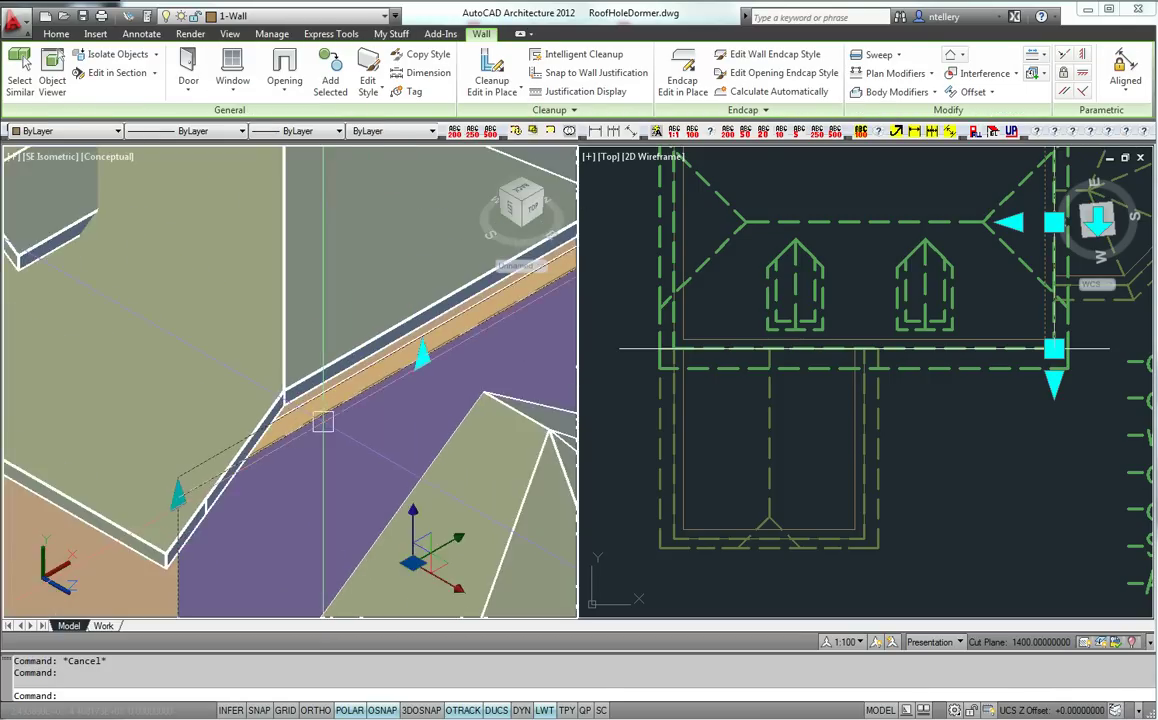
{"action": "scroll", "coordinate": [329, 412], "scroll_direction": "down", "scroll_amount": 6}
{"action": "right_click", "coordinate": [347, 448]}
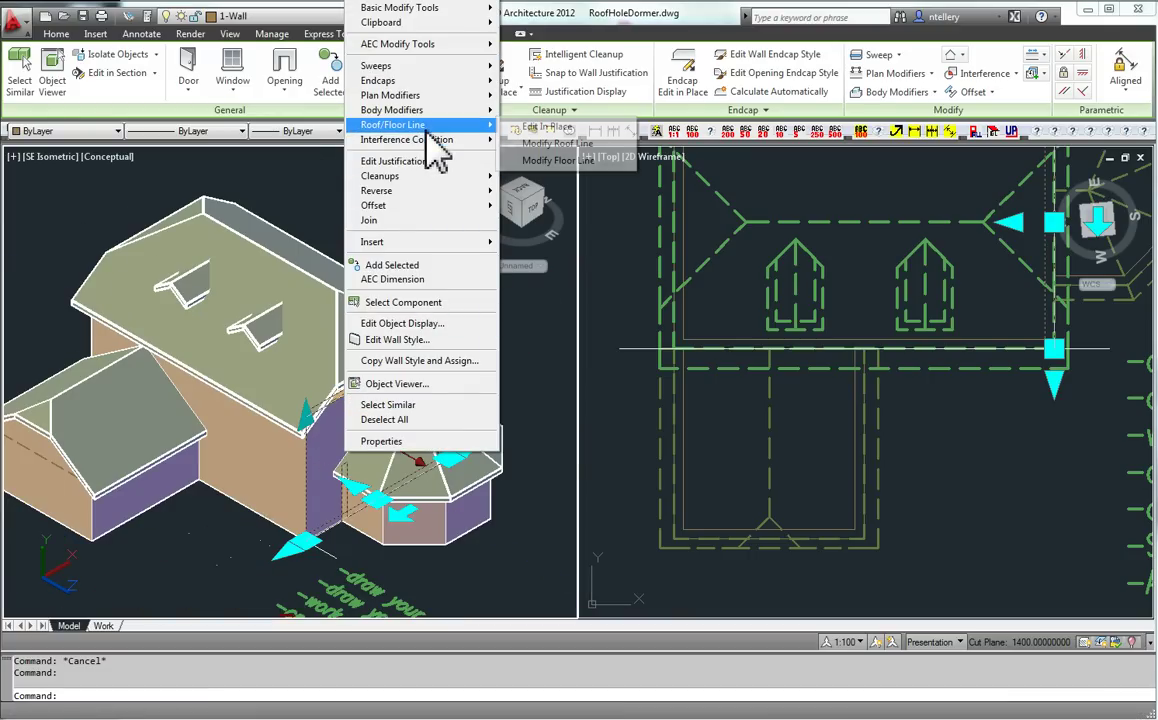
{"action": "left_click", "coordinate": [557, 143]}
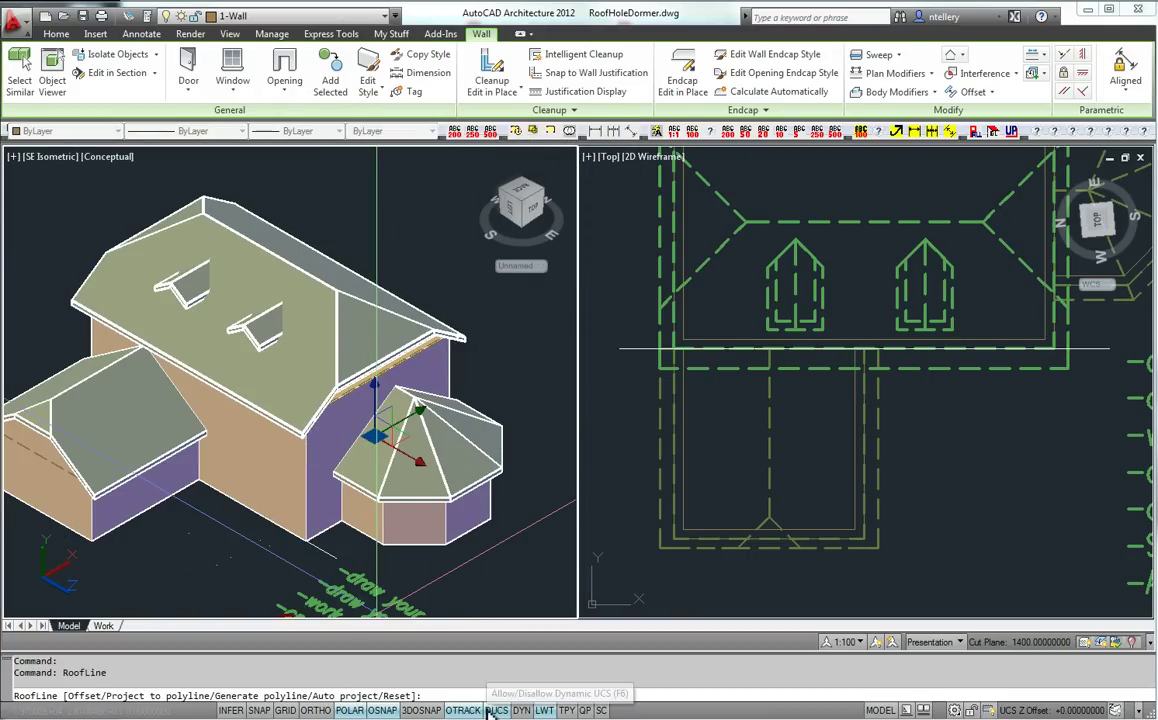
{"action": "key", "text": "Return"}
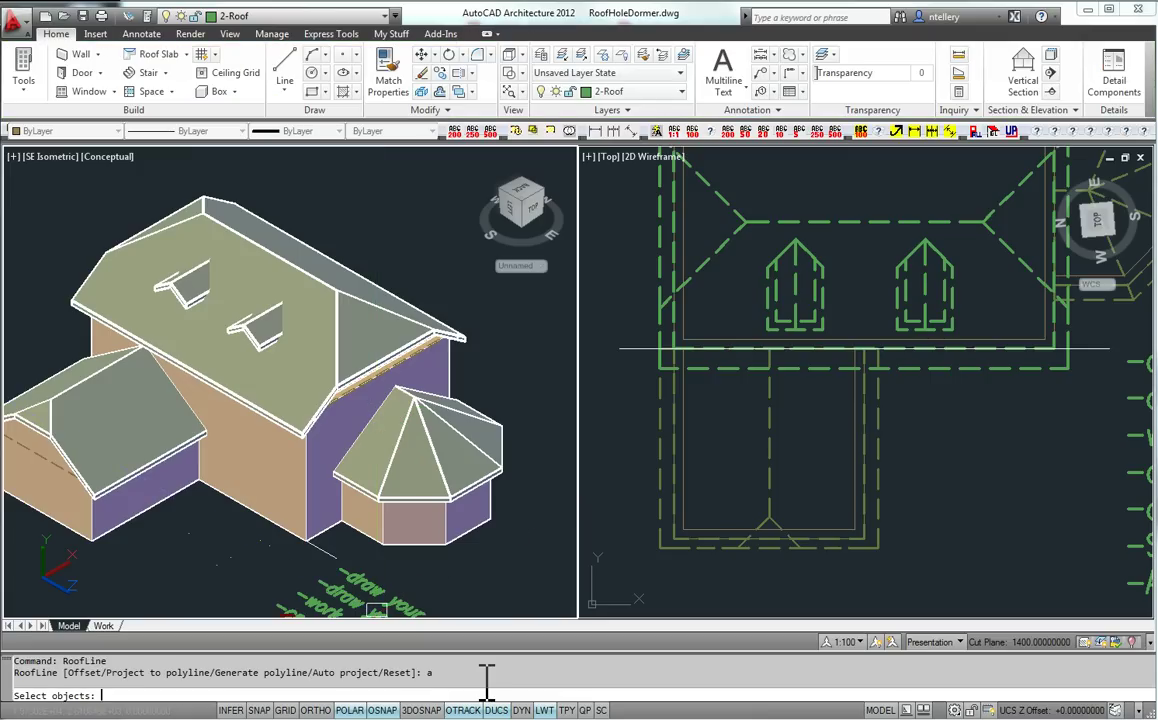
{"action": "left_click", "coordinate": [338, 308]}
{"action": "key", "text": "Return"}
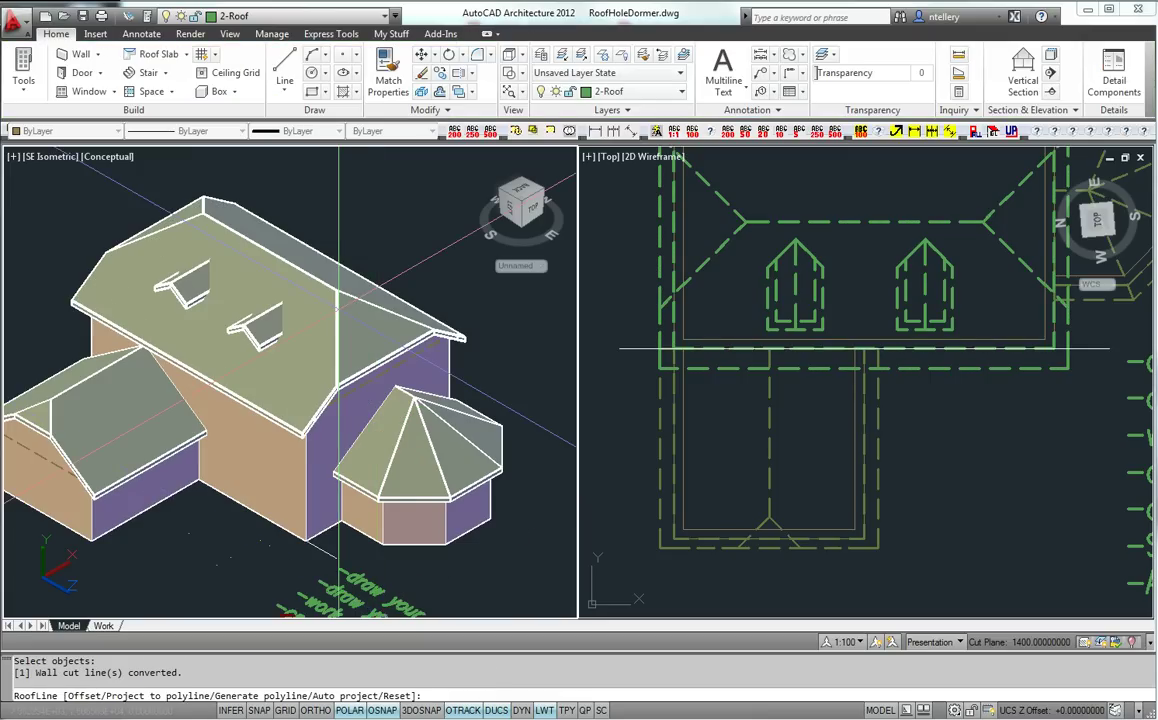
Step: Examine the main roof and its walls from different angles in the Object Viewer
{"action": "scroll", "coordinate": [323, 565], "scroll_direction": "up", "scroll_amount": 3}
{"action": "left_click", "coordinate": [323, 575]}
{"action": "left_click", "coordinate": [259, 372]}
{"action": "right_click", "coordinate": [261, 362]}
{"action": "left_click", "coordinate": [310, 543]}
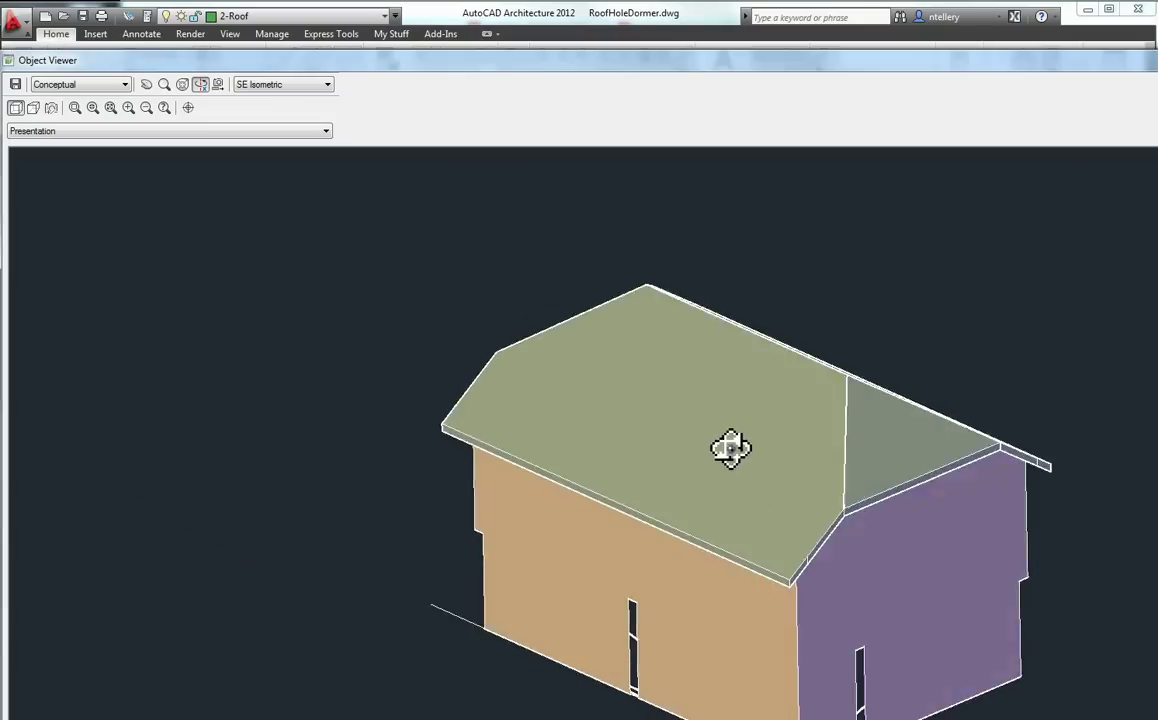
{"action": "left_click_drag", "start_coordinate": [706, 416], "coordinate": [657, 357]}
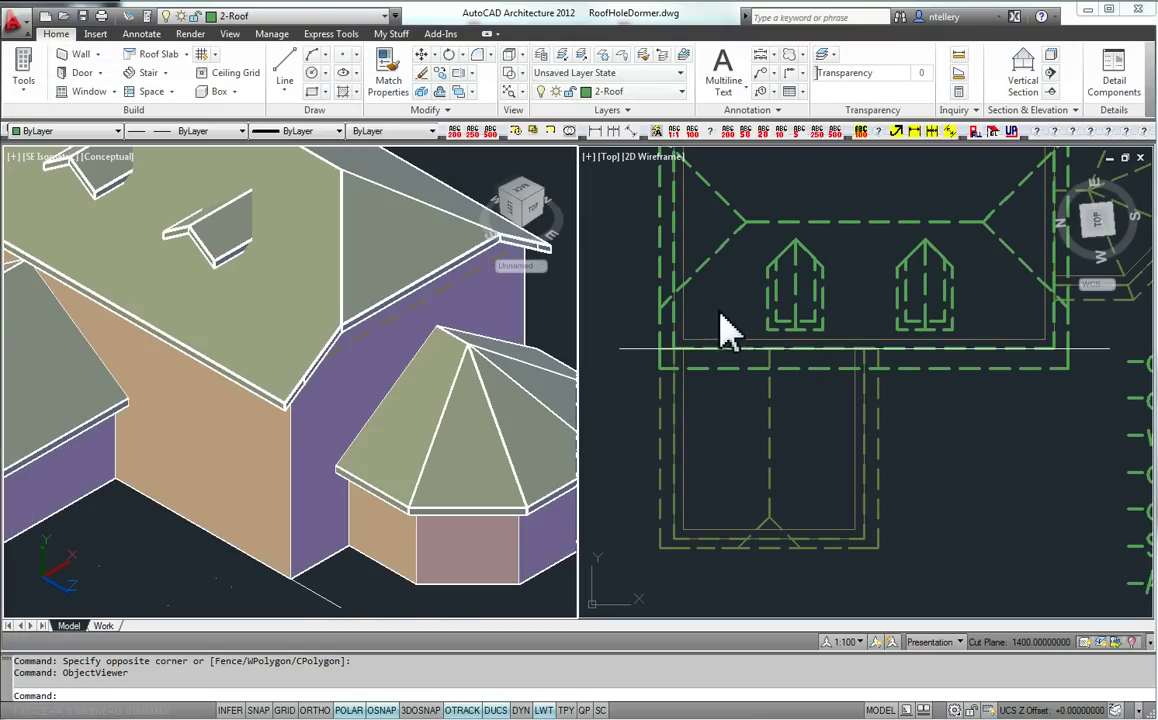
Step: Draw a rectangle in the plan view across the ridge from the second dormer, roughly as wide as that dormer's walls
{"action": "mouse_move", "coordinate": [781, 370]}
{"action": "middle_mouse_down"}
{"action": "mouse_move", "coordinate": [822, 522]}
{"action": "mouse_move", "coordinate": [923, 483]}
{"action": "mouse_move", "coordinate": [869, 450]}
{"action": "middle_mouse_up"}
{"action": "left_click", "coordinate": [408, 331]}
{"action": "middle_click_drag", "start_coordinate": [466, 308], "coordinate": [481, 442]}
{"action": "scroll", "coordinate": [176, 265], "scroll_direction": "up", "scroll_amount": 3}
{"action": "left_click", "coordinate": [820, 316]}
{"action": "middle_click_drag", "start_coordinate": [822, 314], "coordinate": [847, 384]}
{"action": "scroll", "coordinate": [821, 335], "scroll_direction": "up", "scroll_amount": 3}
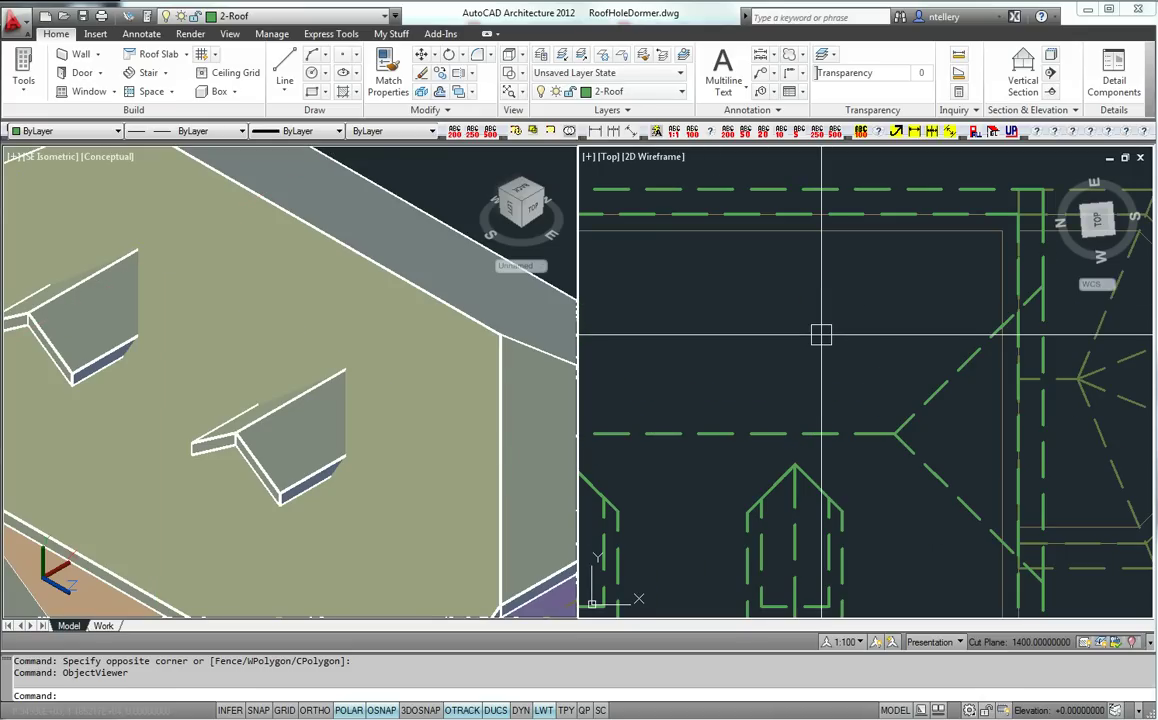
{"action": "type", "text": "rec"}
{"action": "key", "text": "Return"}
{"action": "left_click", "coordinate": [757, 396]}
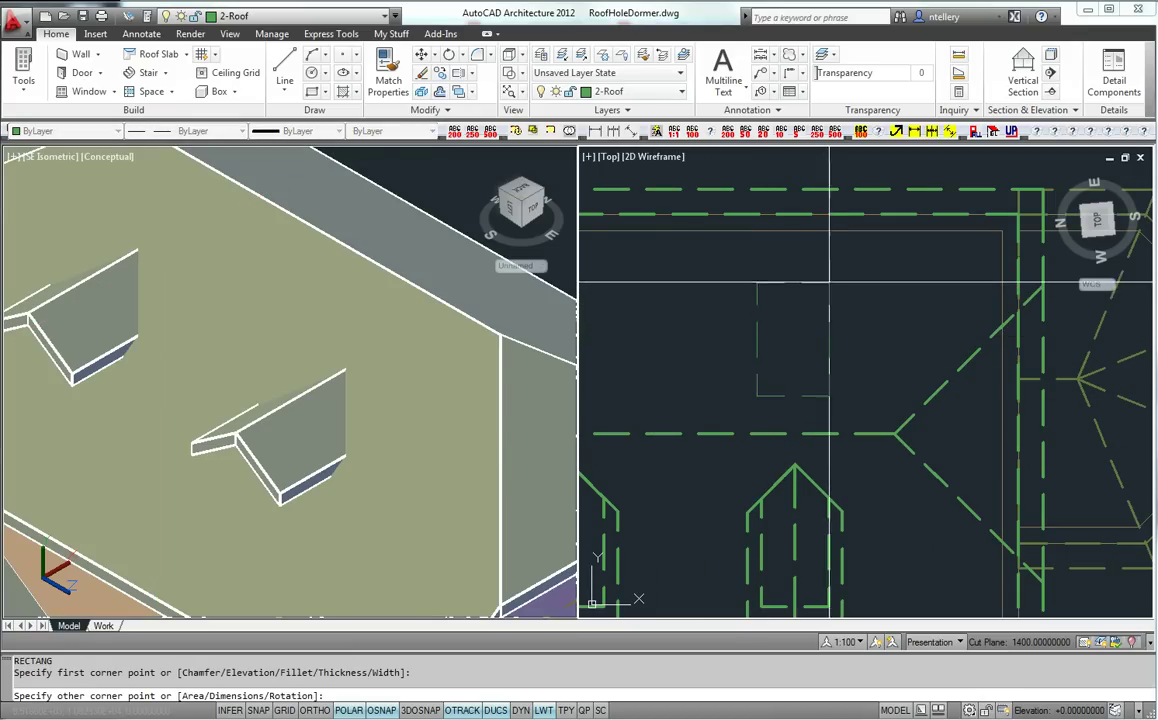
{"action": "left_click", "coordinate": [835, 395]}
{"action": "left_click", "coordinate": [801, 395]}
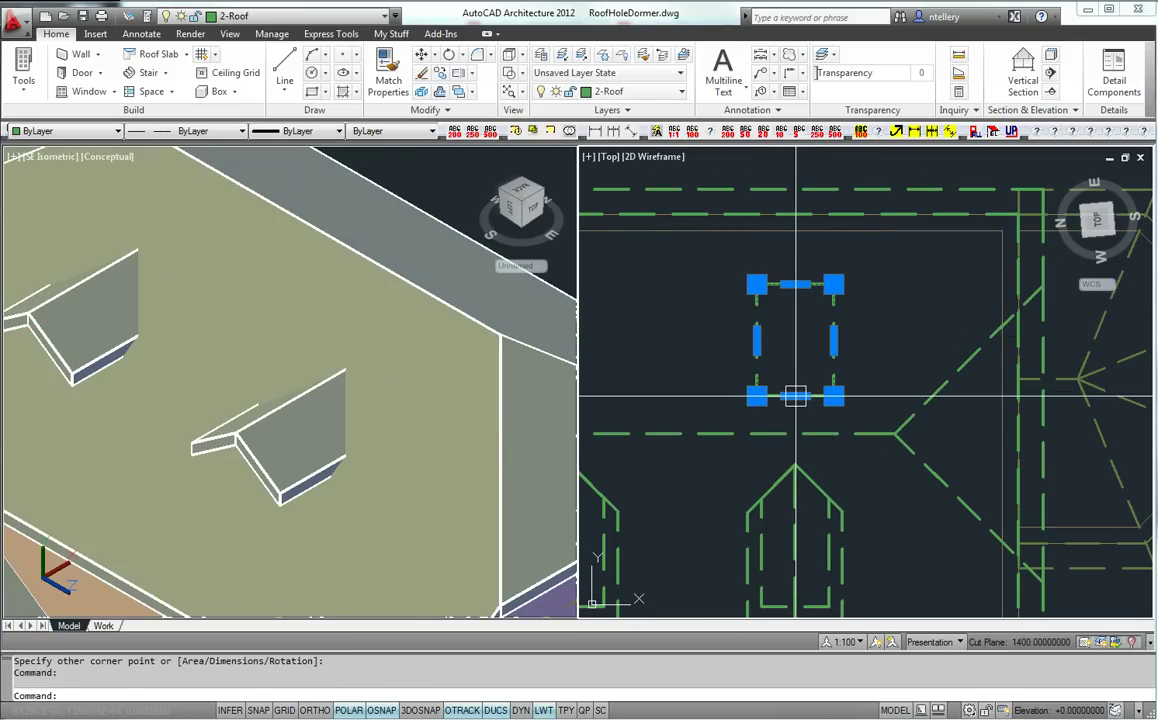
{"action": "left_click", "coordinate": [801, 395]}
{"action": "scroll", "coordinate": [801, 395], "scroll_direction": "up", "scroll_amount": 5}
{"action": "scroll", "coordinate": [800, 402], "scroll_direction": "down", "scroll_amount": 8}
{"action": "key", "text": "Escape"}
{"action": "scroll", "coordinate": [801, 405], "scroll_direction": "up", "scroll_amount": 2}
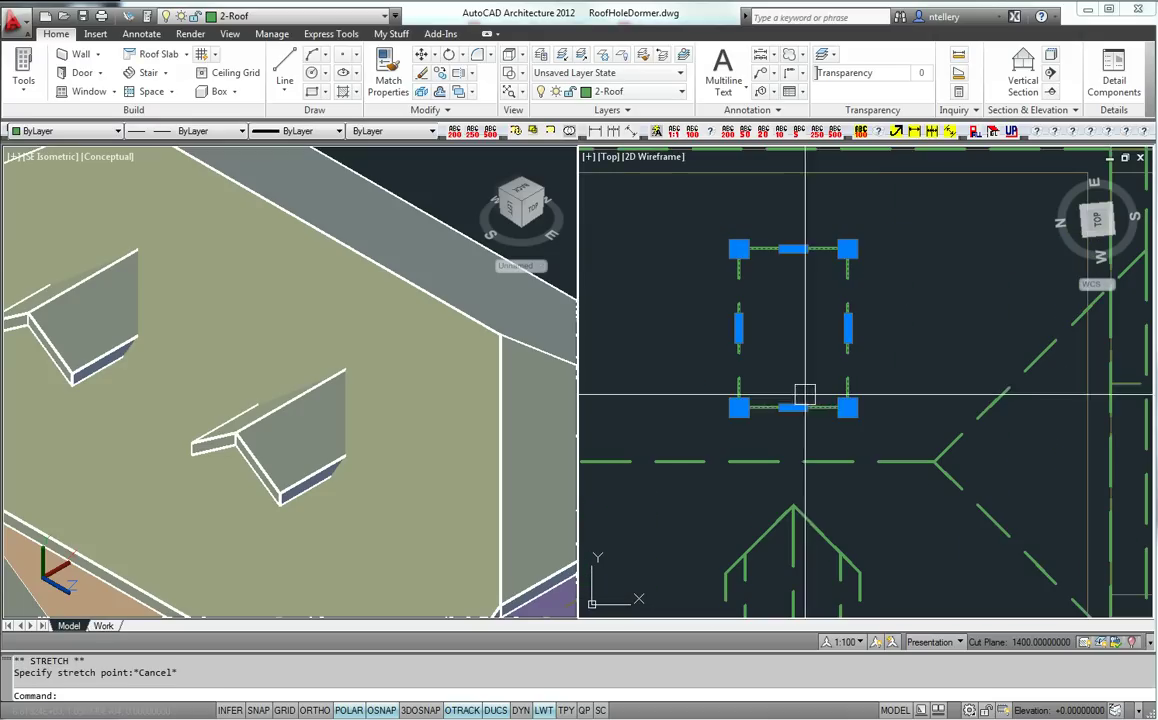
{"action": "key", "text": "Escape"}
Step: Shorten the rectangle by stretching its ridge-side edge away from the main ridge
{"action": "type", "text": "s"}
{"action": "key", "text": "Return"}
{"action": "left_click", "coordinate": [882, 418]}
{"action": "left_click", "coordinate": [727, 366]}
{"action": "key", "text": "Return"}
{"action": "left_click", "coordinate": [775, 369]}
{"action": "left_click", "coordinate": [775, 325]}
Step: Add a vertex to the rectangle's ridge-side edge, centred and projected at 45 degrees from the corners to form a point
{"action": "left_click", "coordinate": [791, 366]}
{"action": "left_click", "coordinate": [793, 365]}
{"action": "key", "text": "ctrl"}
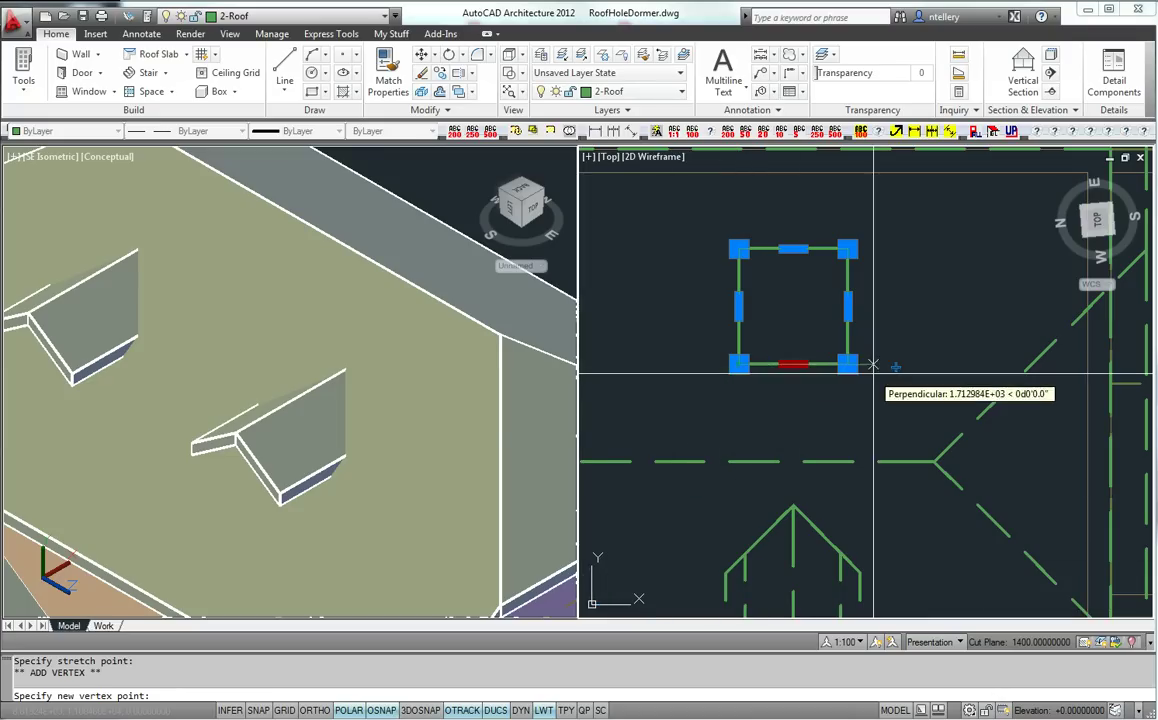
{"action": "key", "text": "ctrl"}
{"action": "key", "text": "ctrl"}
{"action": "key", "text": "ctrl"}
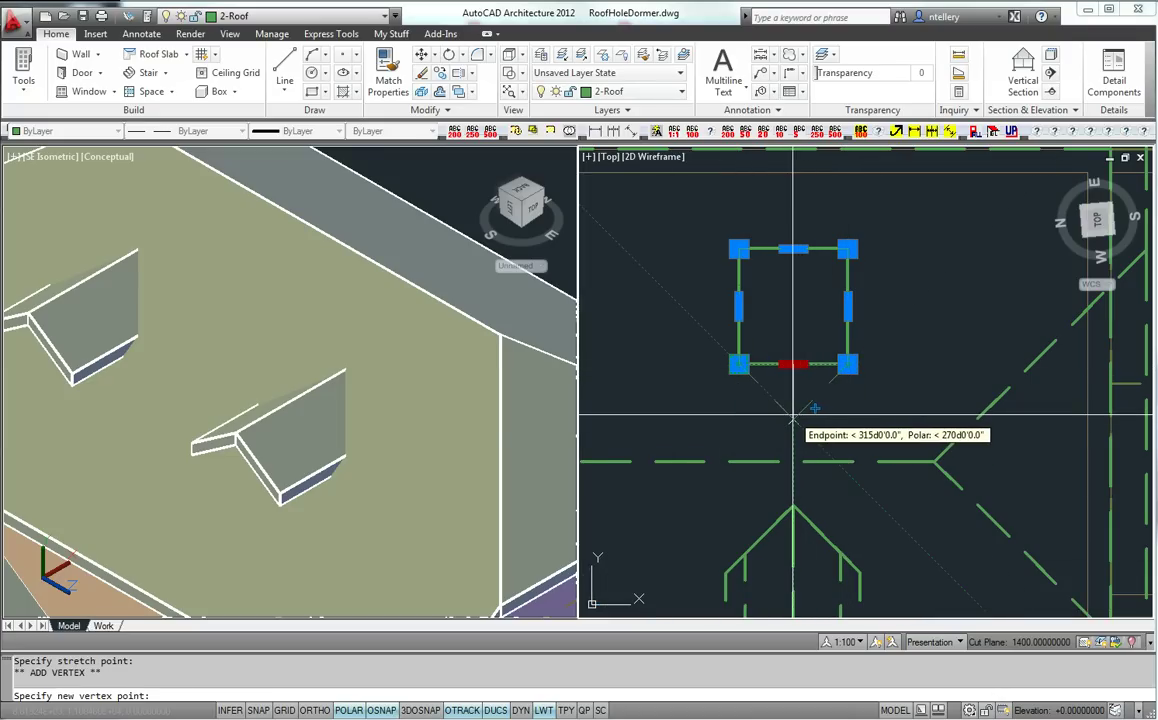
{"action": "left_click", "coordinate": [793, 417]}
{"action": "key", "text": "Escape"}
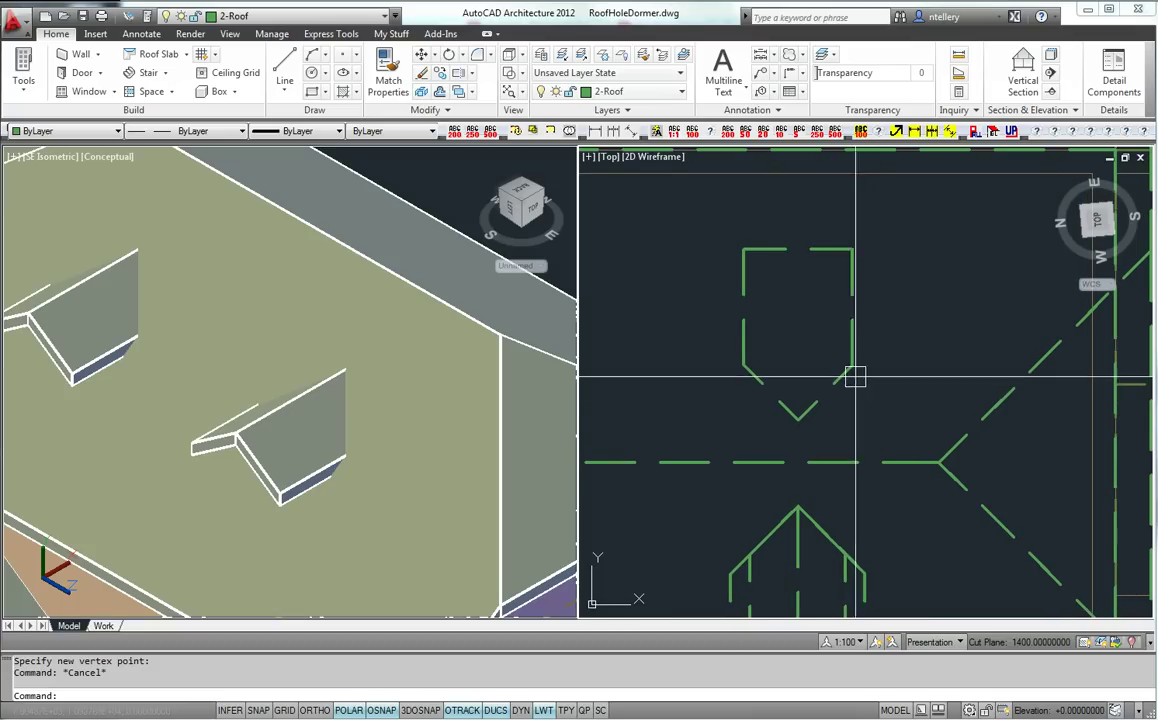
Step: Add a roof object by tracing the five corners of the pointed outline
{"action": "mouse_move", "coordinate": [824, 401]}
{"action": "middle_mouse_down"}
{"action": "mouse_move", "coordinate": [848, 391]}
{"action": "mouse_move", "coordinate": [845, 372]}
{"action": "middle_mouse_up"}
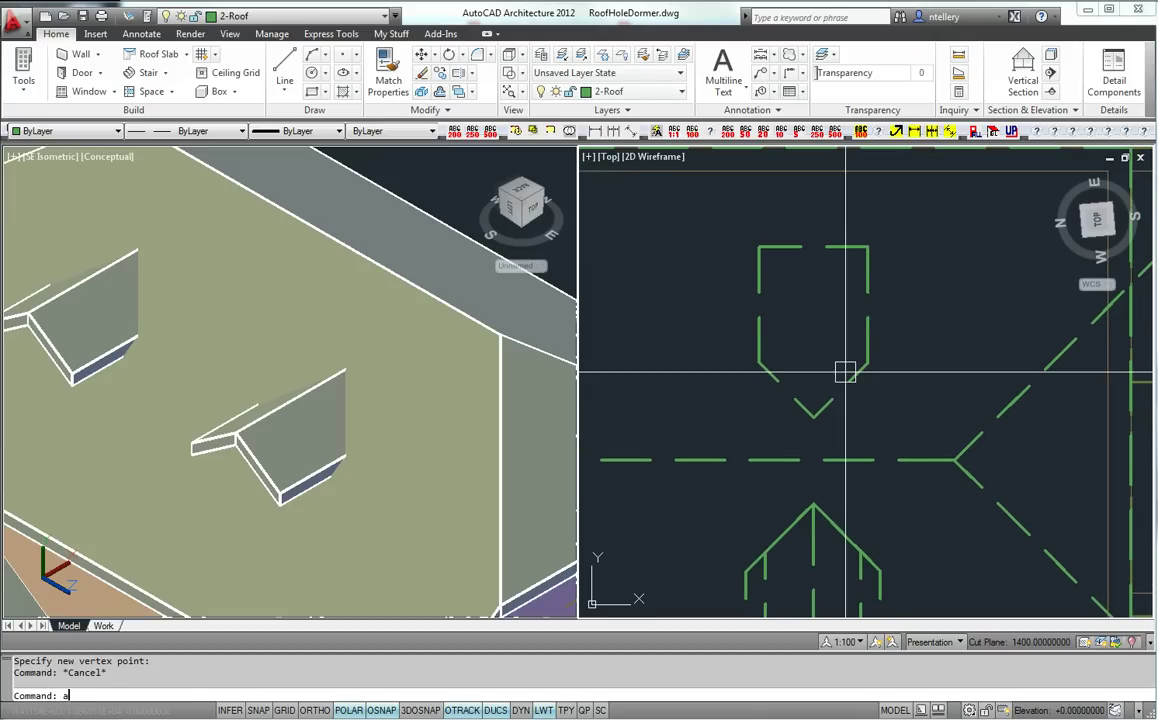
{"action": "type", "text": "f"}
{"action": "key", "text": "Return"}
{"action": "left_click", "coordinate": [759, 247]}
{"action": "left_click", "coordinate": [868, 247]}
{"action": "left_click", "coordinate": [868, 362]}
{"action": "left_click", "coordinate": [814, 416]}
{"action": "left_click", "coordinate": [759, 362]}
{"action": "key", "text": "Return"}
Step: Set the new small roof's slope to 35 degrees and its edge cut to Plumb
{"action": "left_click", "coordinate": [770, 280]}
{"action": "left_click", "coordinate": [696, 302]}
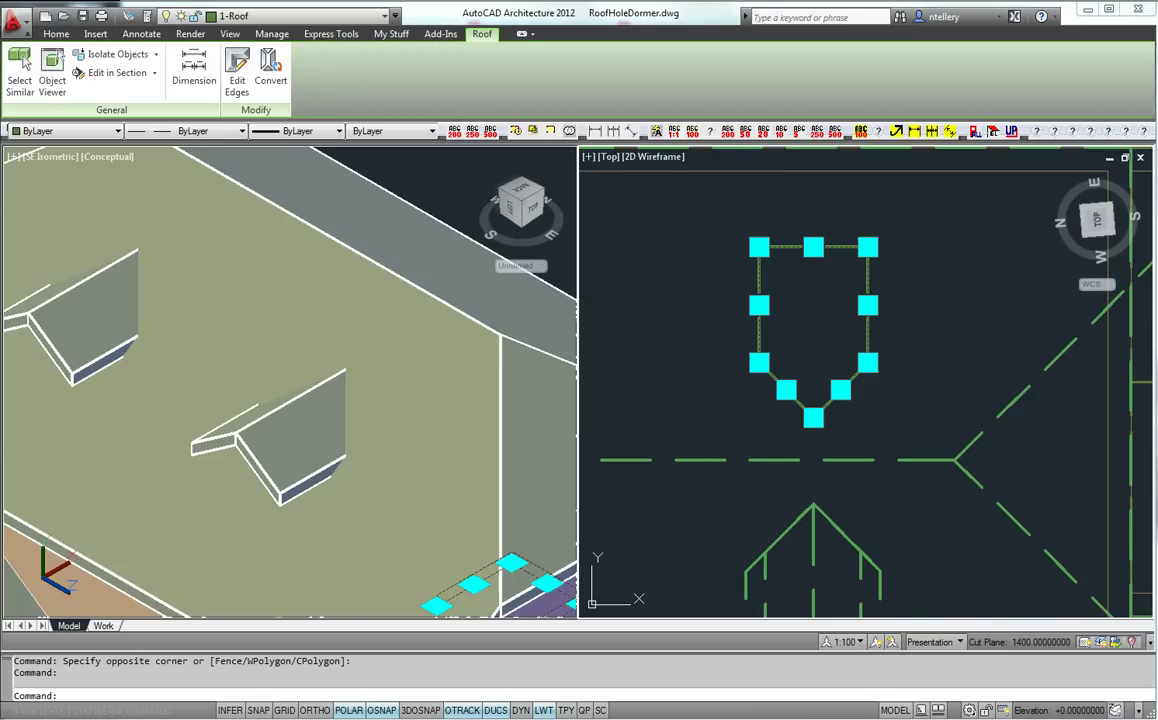
{"action": "key", "text": "ctrl+1"}
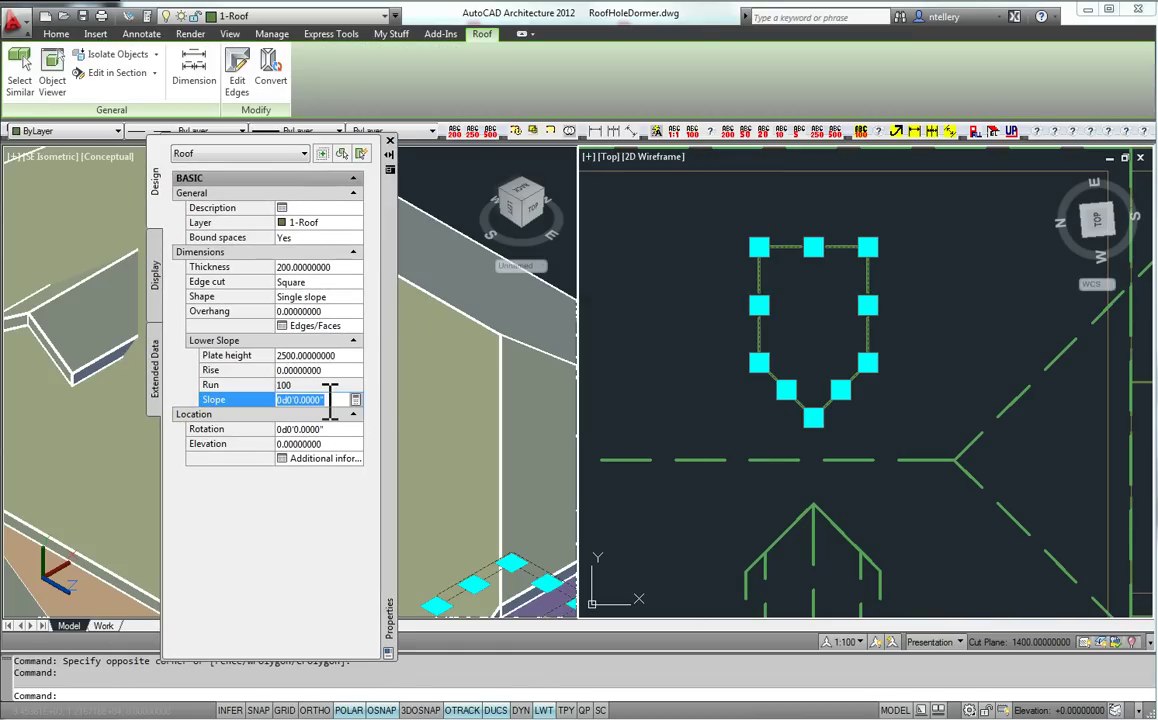
{"action": "type", "text": "35"}
{"action": "key", "text": "Return"}
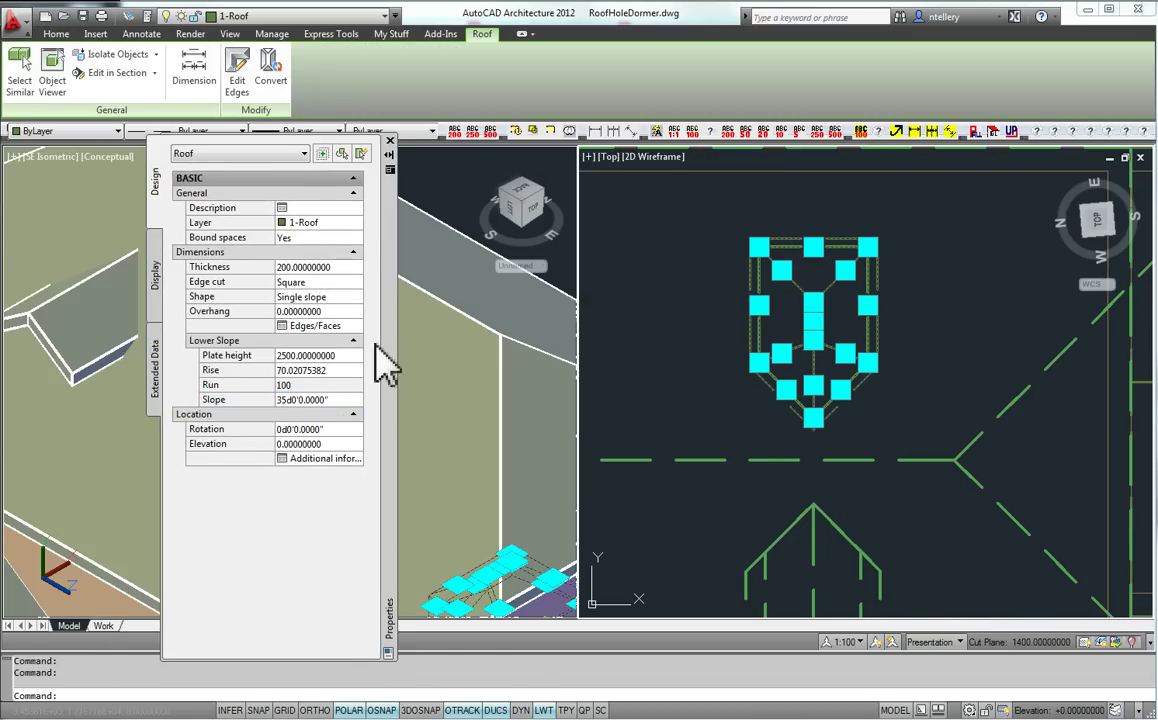
{"action": "left_click", "coordinate": [352, 283]}
{"action": "left_click", "coordinate": [355, 283]}
{"action": "left_click", "coordinate": [339, 311]}
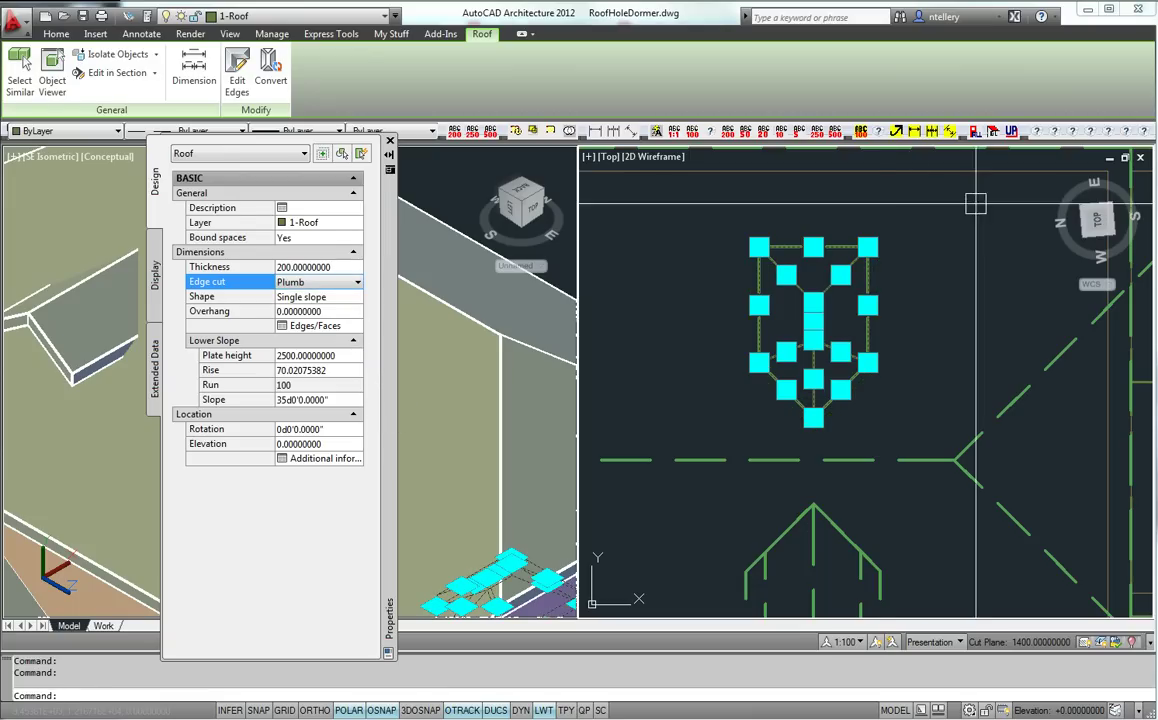
{"action": "key", "text": "Escape"}
Step: Stretch the small roof's ridge ends out to its pointed tip and its opposite flat edge to form a gable
{"action": "middle_click_drag", "start_coordinate": [817, 367], "coordinate": [822, 354]}
{"action": "left_click", "coordinate": [821, 333]}
{"action": "left_click", "coordinate": [819, 404]}
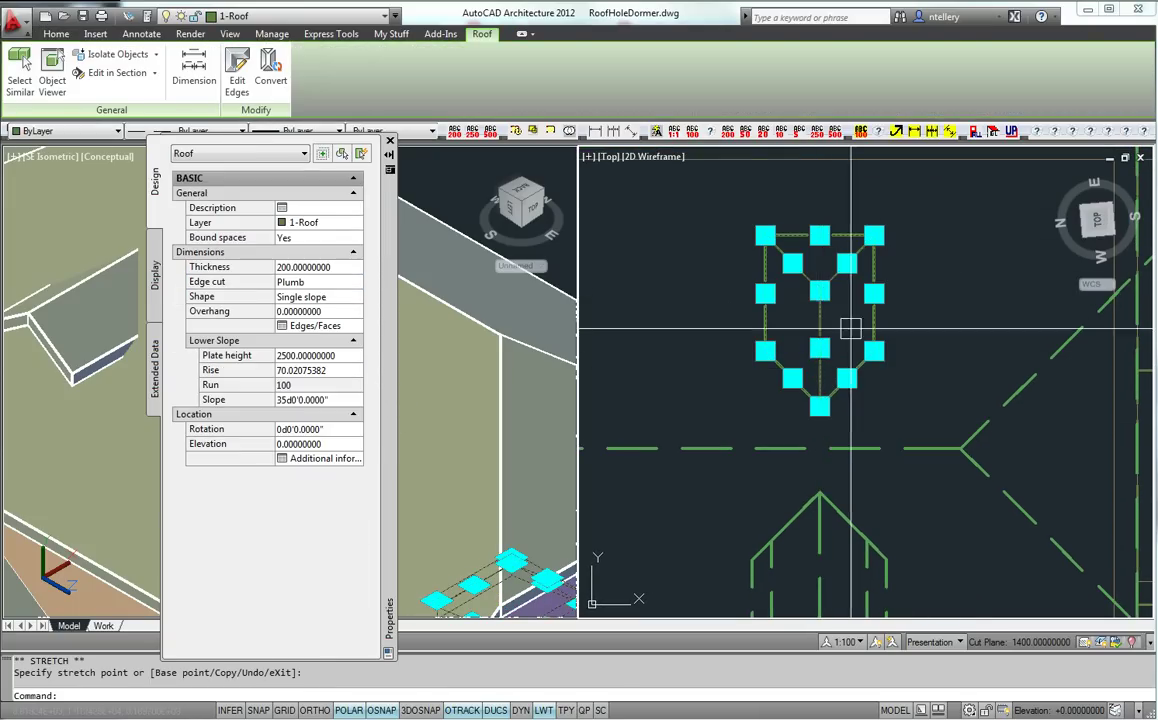
{"action": "left_click", "coordinate": [819, 405]}
{"action": "key", "text": "Escape"}
{"action": "scroll", "coordinate": [866, 271], "scroll_direction": "down", "scroll_amount": 4}
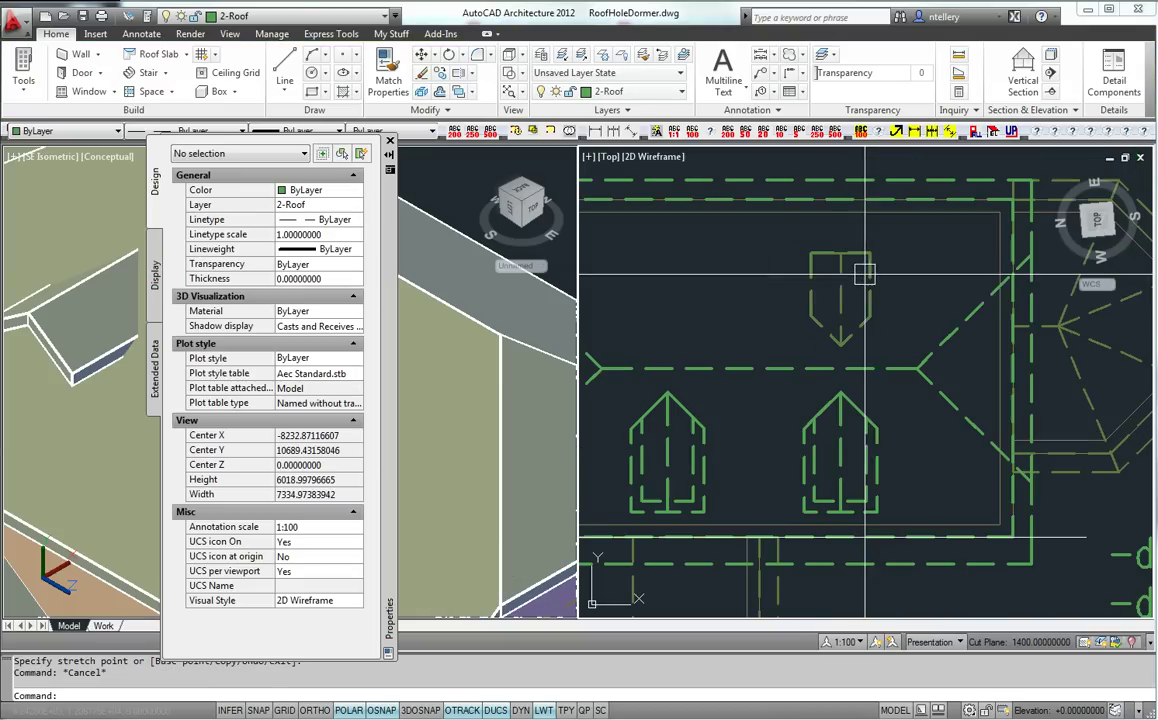
Step: Examine the main roof and the new small dormer roof together in the Object Viewer, orbiting around where they meet
{"action": "middle_click_drag", "start_coordinate": [872, 435], "coordinate": [884, 437]}
{"action": "scroll", "coordinate": [869, 269], "scroll_direction": "up", "scroll_amount": 7}
{"action": "scroll", "coordinate": [869, 268], "scroll_direction": "down", "scroll_amount": 5}
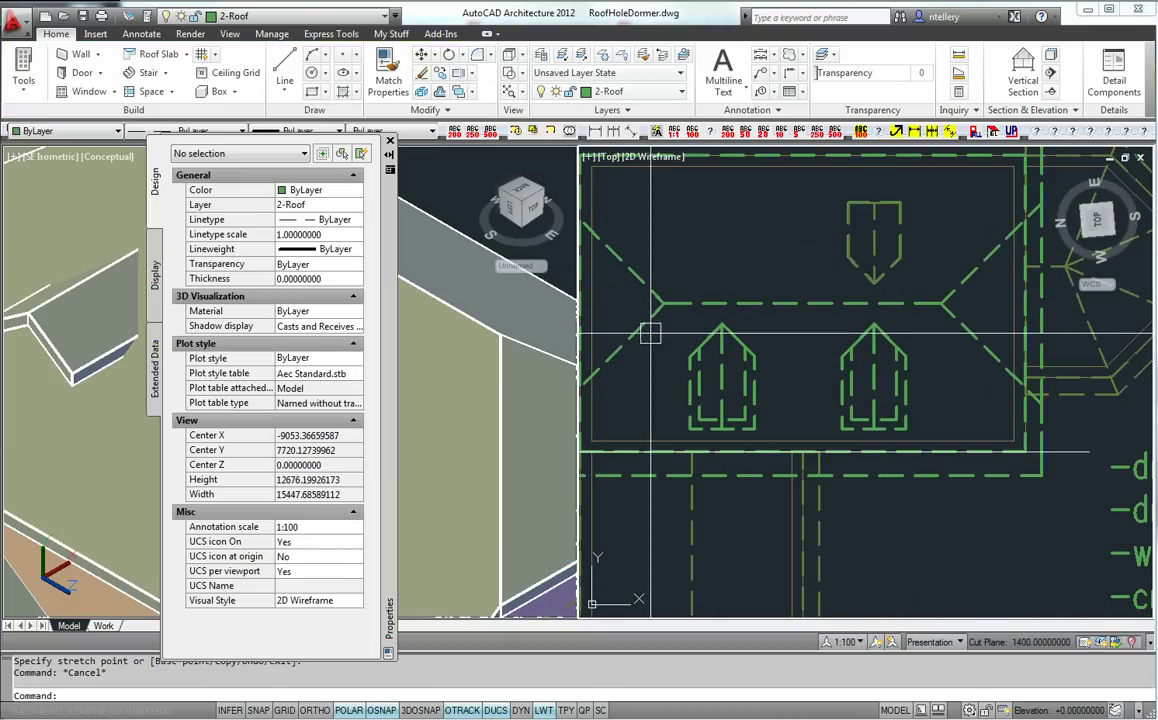
{"action": "scroll", "coordinate": [897, 388], "scroll_direction": "up", "scroll_amount": 3}
{"action": "middle_click_drag", "start_coordinate": [897, 388], "coordinate": [821, 397]}
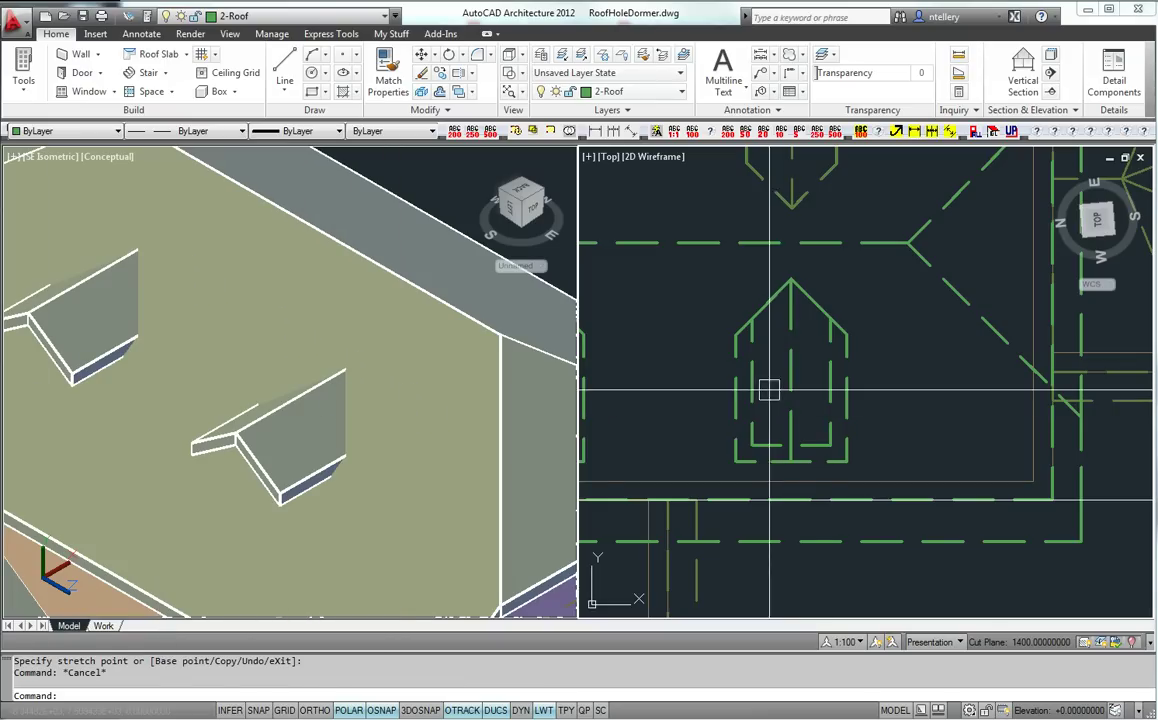
{"action": "left_click", "coordinate": [977, 320]}
{"action": "left_click", "coordinate": [840, 341]}
{"action": "key", "text": "Escape"}
{"action": "left_click", "coordinate": [931, 271]}
{"action": "left_click", "coordinate": [841, 365]}
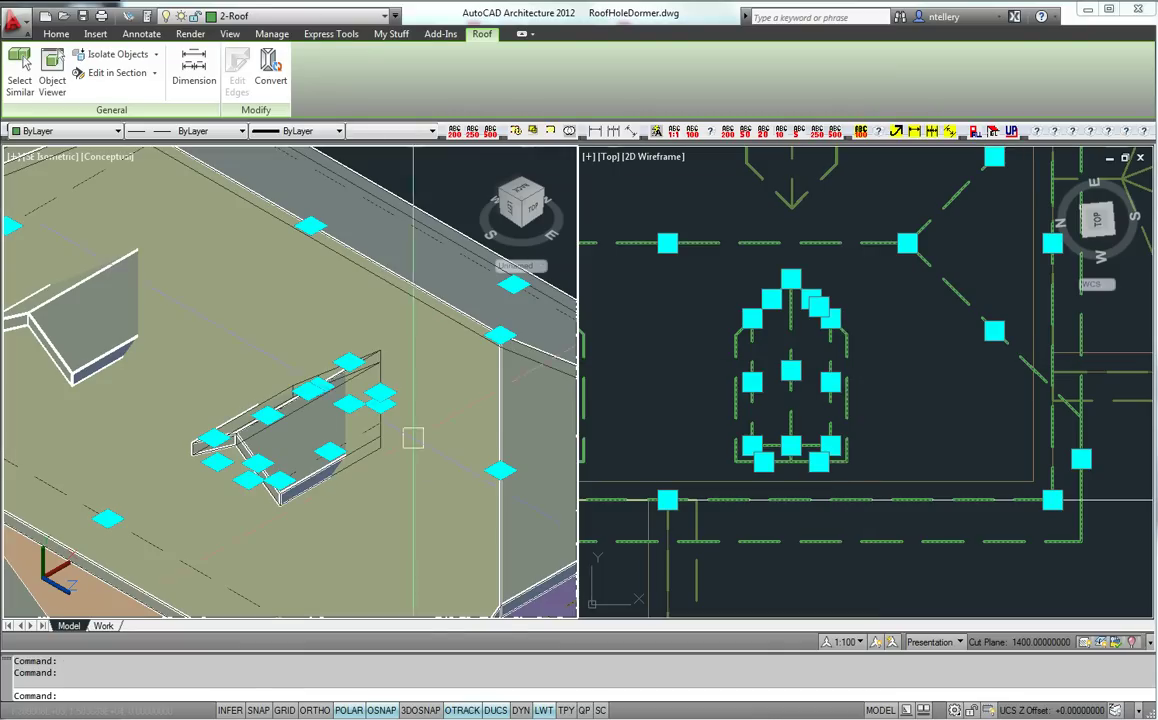
{"action": "scroll", "coordinate": [420, 400], "scroll_direction": "up", "scroll_amount": 5}
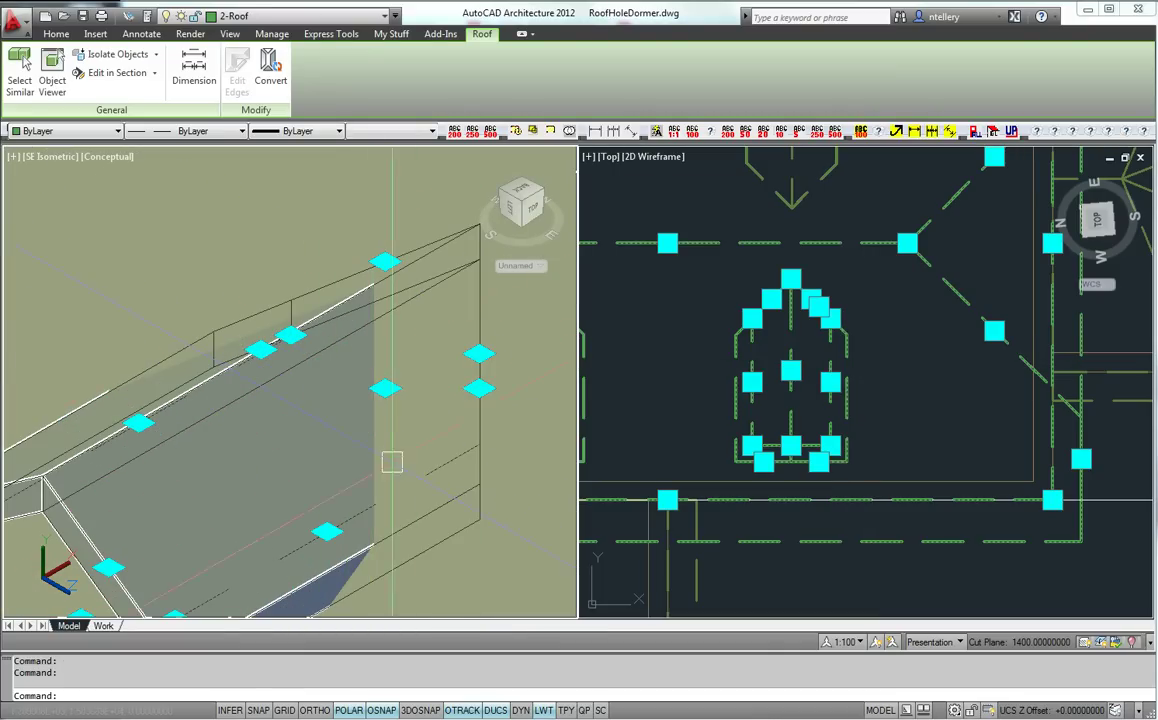
{"action": "middle_click_drag", "start_coordinate": [395, 462], "coordinate": [350, 433]}
{"action": "scroll", "coordinate": [384, 403], "scroll_direction": "down", "scroll_amount": 4}
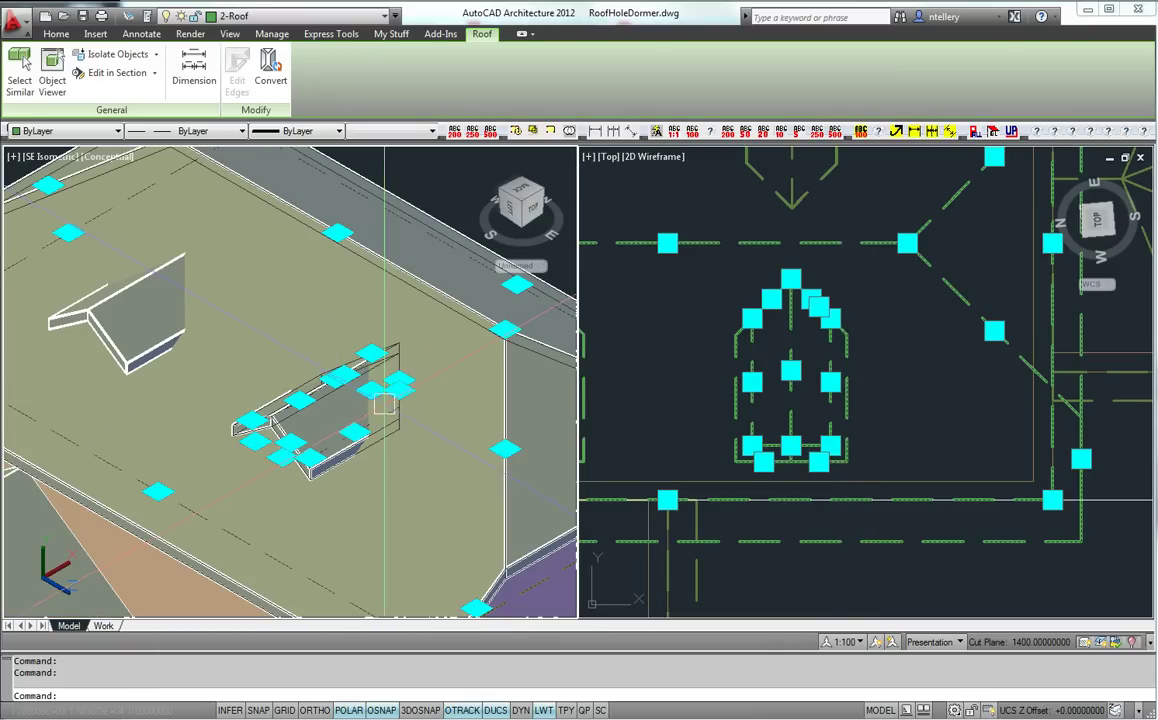
{"action": "right_click", "coordinate": [505, 449]}
{"action": "left_click", "coordinate": [545, 374]}
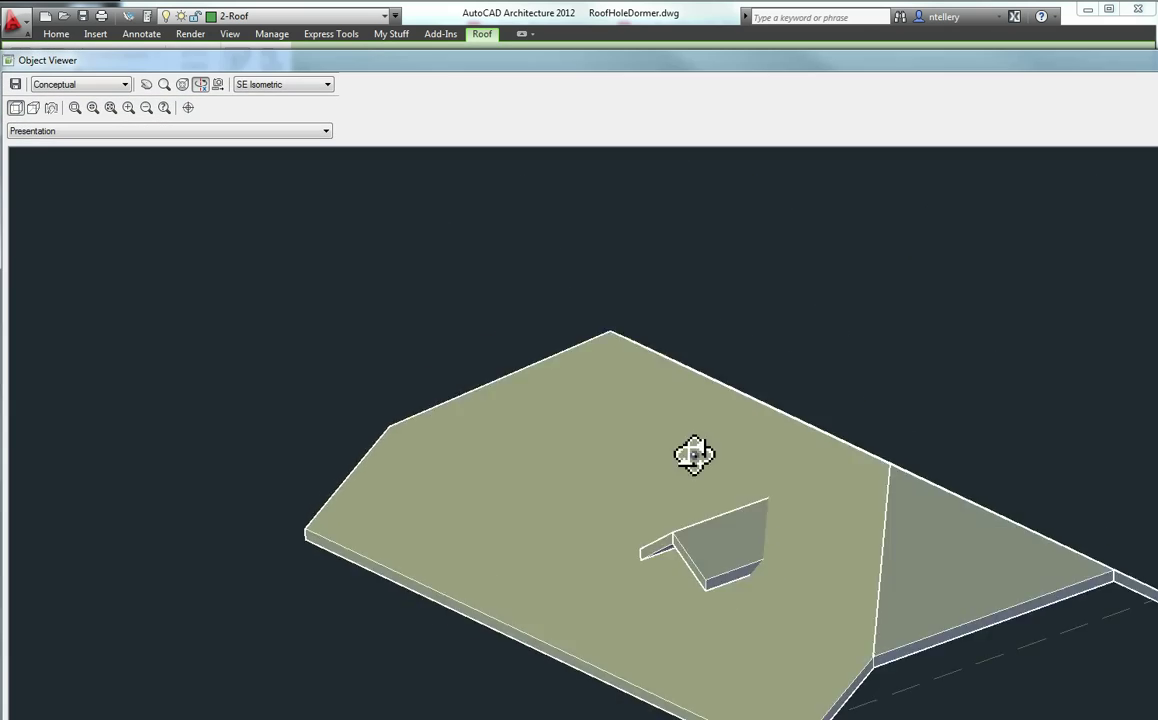
{"action": "left_click_drag", "start_coordinate": [655, 383], "coordinate": [548, 315]}
{"action": "mouse_move", "coordinate": [638, 408]}
{"action": "left_mouse_down"}
{"action": "mouse_move", "coordinate": [706, 478]}
{"action": "mouse_move", "coordinate": [733, 422]}
{"action": "mouse_move", "coordinate": [801, 468]}
{"action": "left_mouse_up"}
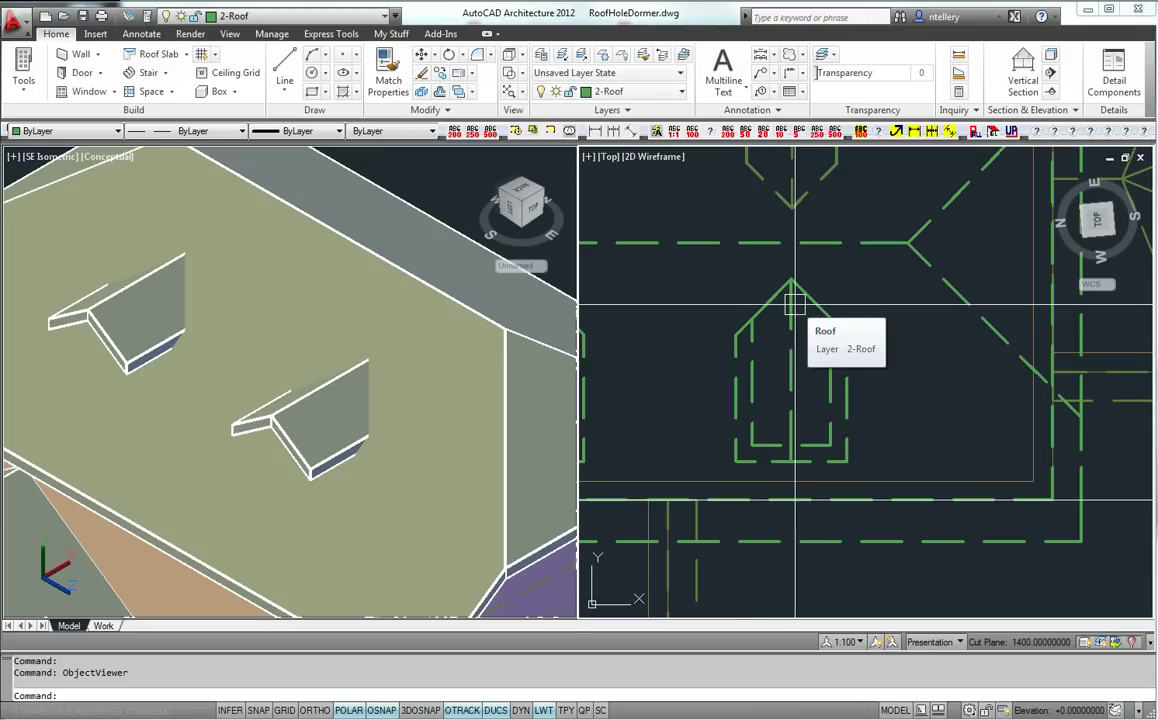
Step: Make the 1-Tx layer current to display the dimension and the overhang/eave triangle, and leave the Text command without placing text
{"action": "scroll", "coordinate": [819, 325], "scroll_direction": "down", "scroll_amount": 3}
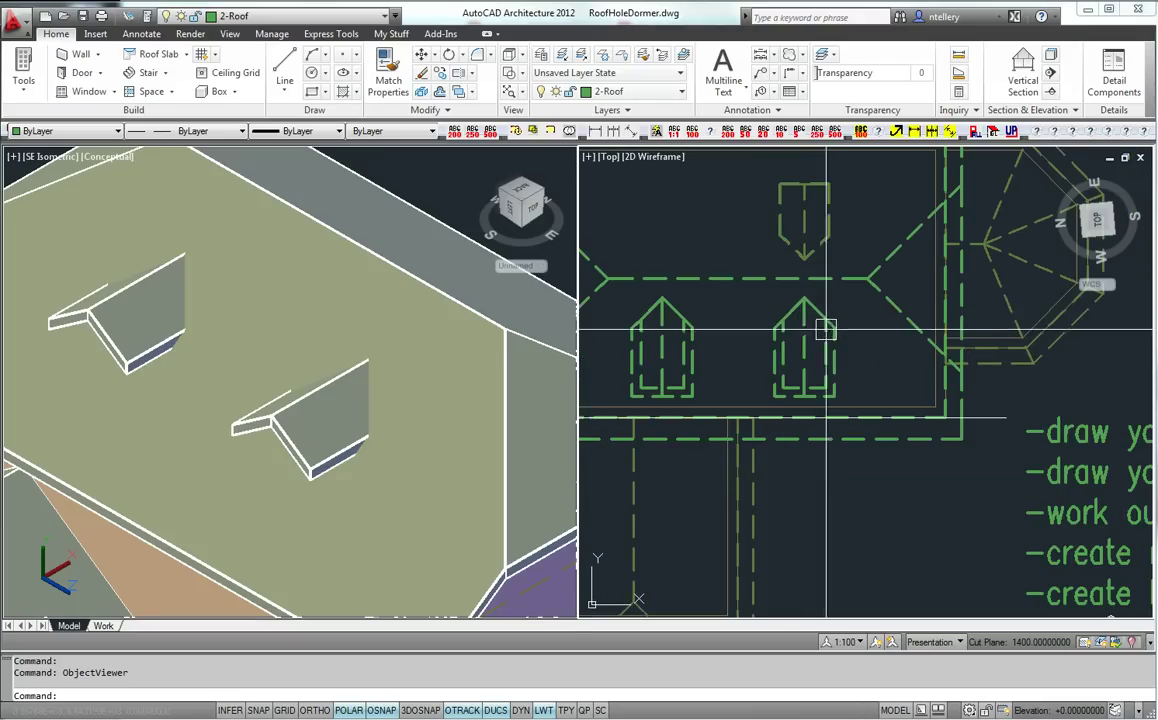
{"action": "middle_click_drag", "start_coordinate": [825, 329], "coordinate": [814, 334]}
{"action": "scroll", "coordinate": [813, 335], "scroll_direction": "up", "scroll_amount": 3}
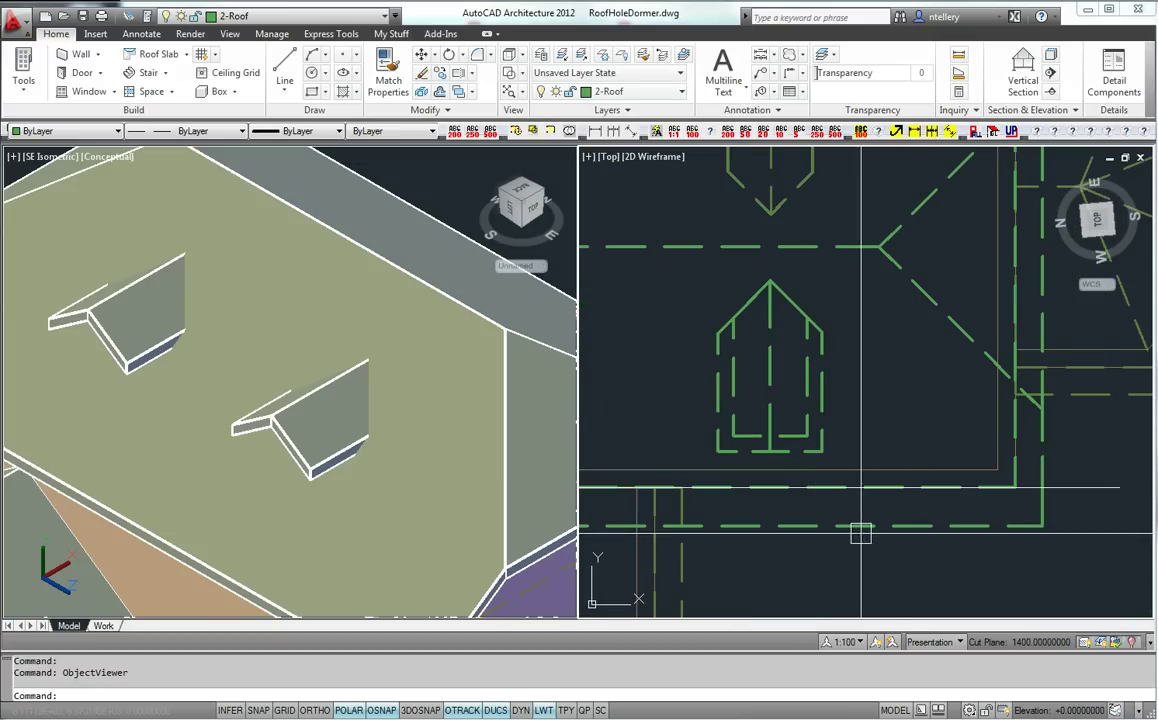
{"action": "middle_click_drag", "start_coordinate": [925, 465], "coordinate": [917, 408]}
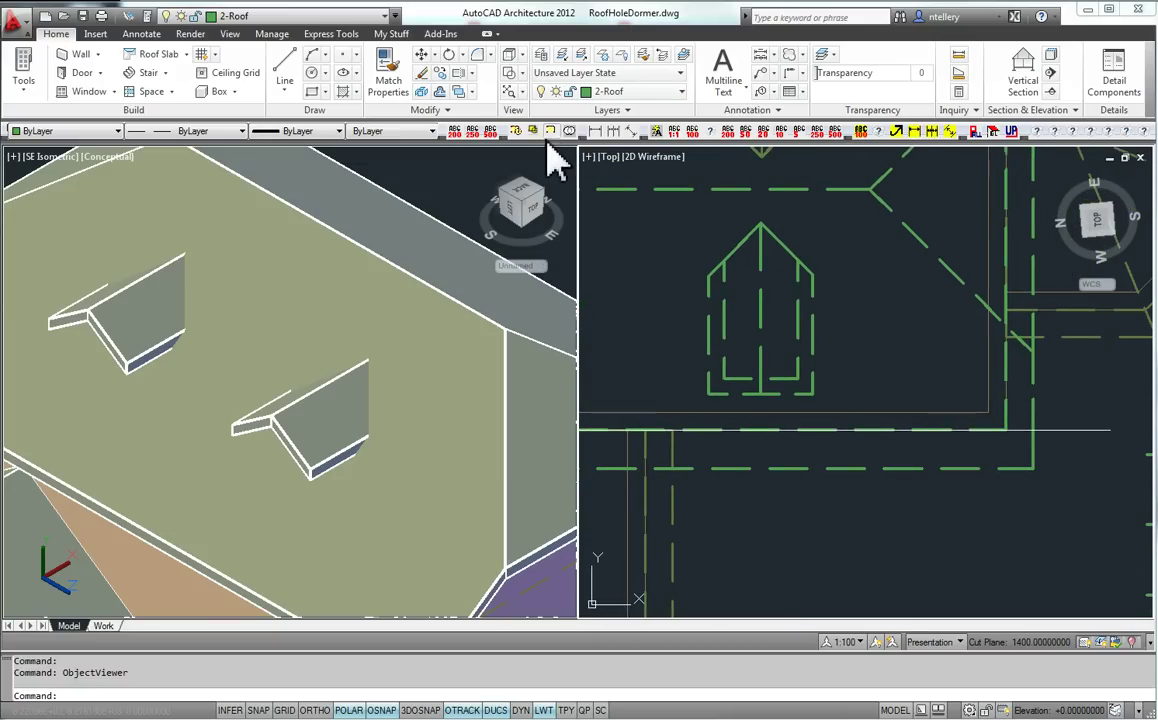
{"action": "key", "text": "Escape"}
{"action": "left_click", "coordinate": [690, 135]}
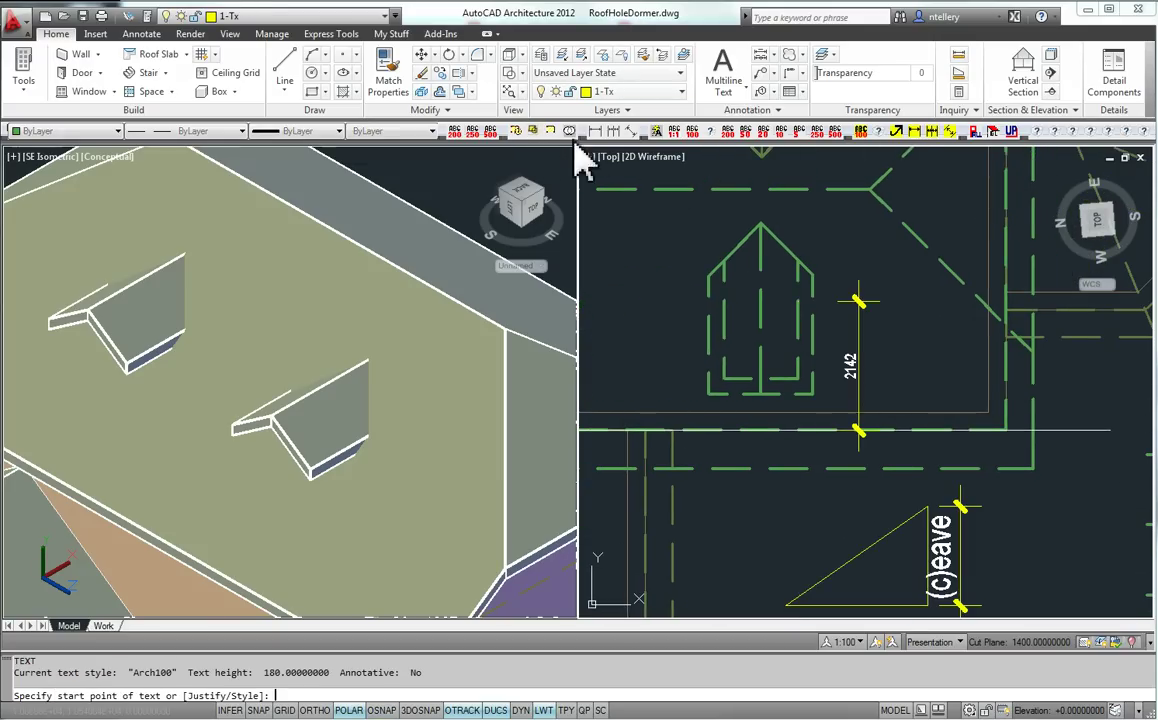
{"action": "left_click", "coordinate": [518, 135]}
{"action": "key", "text": "Escape"}
Step: Examine the triangle diagram labelled (b)overhang and (c)eave against the main roof's lower edge
{"action": "middle_click_drag", "start_coordinate": [866, 452], "coordinate": [853, 370]}
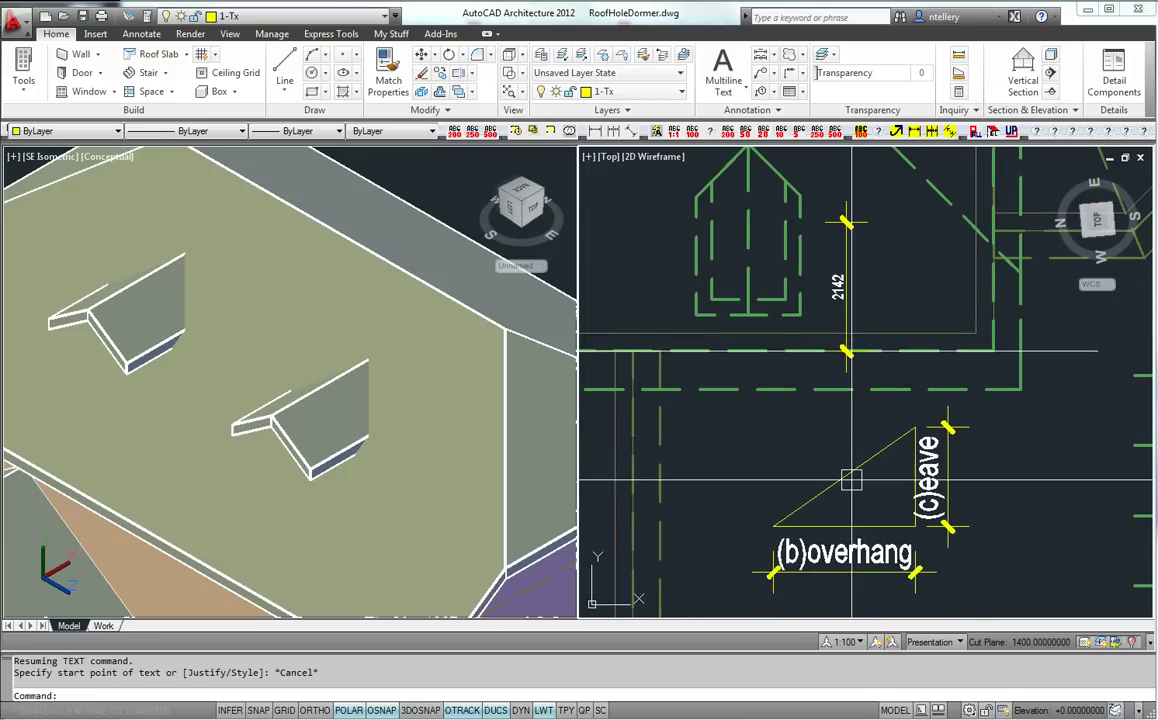
{"action": "scroll", "coordinate": [853, 483], "scroll_direction": "up", "scroll_amount": 2}
{"action": "middle_click_drag", "start_coordinate": [853, 483], "coordinate": [852, 420]}
{"action": "scroll", "coordinate": [901, 502], "scroll_direction": "down", "scroll_amount": 5}
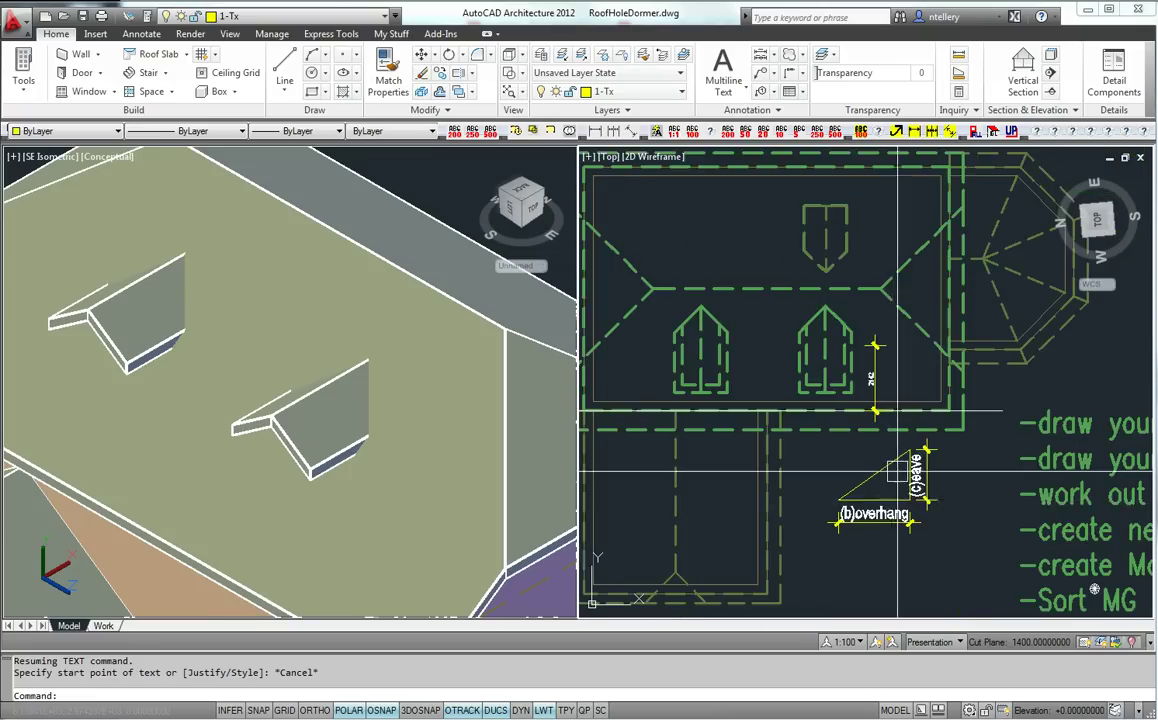
{"action": "scroll", "coordinate": [895, 434], "scroll_direction": "up", "scroll_amount": 2}
{"action": "middle_click_drag", "start_coordinate": [914, 506], "coordinate": [933, 439]}
{"action": "scroll", "coordinate": [922, 481], "scroll_direction": "up", "scroll_amount": 2}
{"action": "scroll", "coordinate": [912, 430], "scroll_direction": "down", "scroll_amount": 4}
{"action": "scroll", "coordinate": [916, 410], "scroll_direction": "up", "scroll_amount": 3}
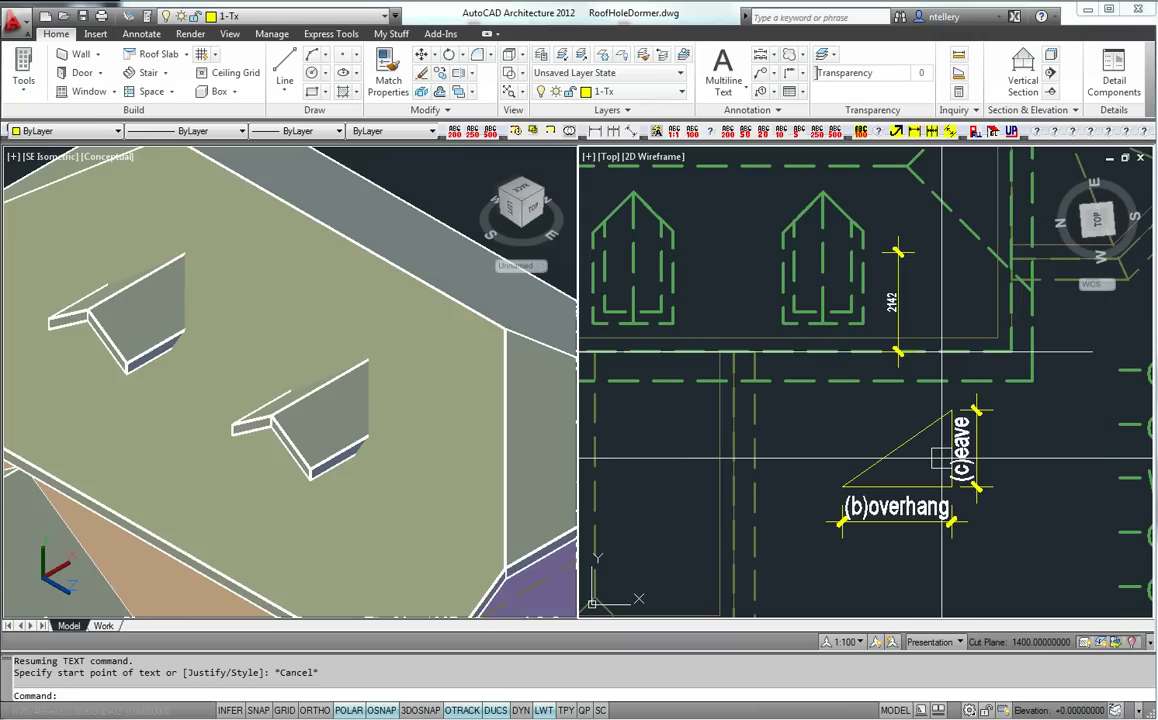
{"action": "left_click", "coordinate": [887, 378]}
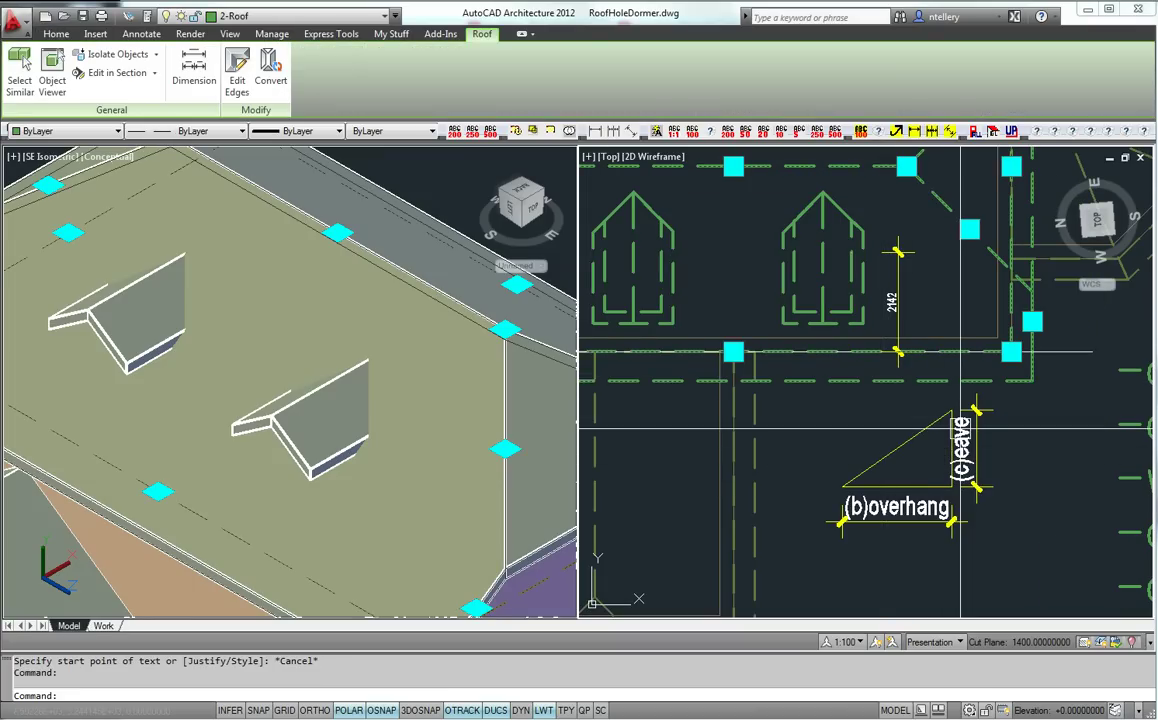
{"action": "mouse_move", "coordinate": [960, 427]}
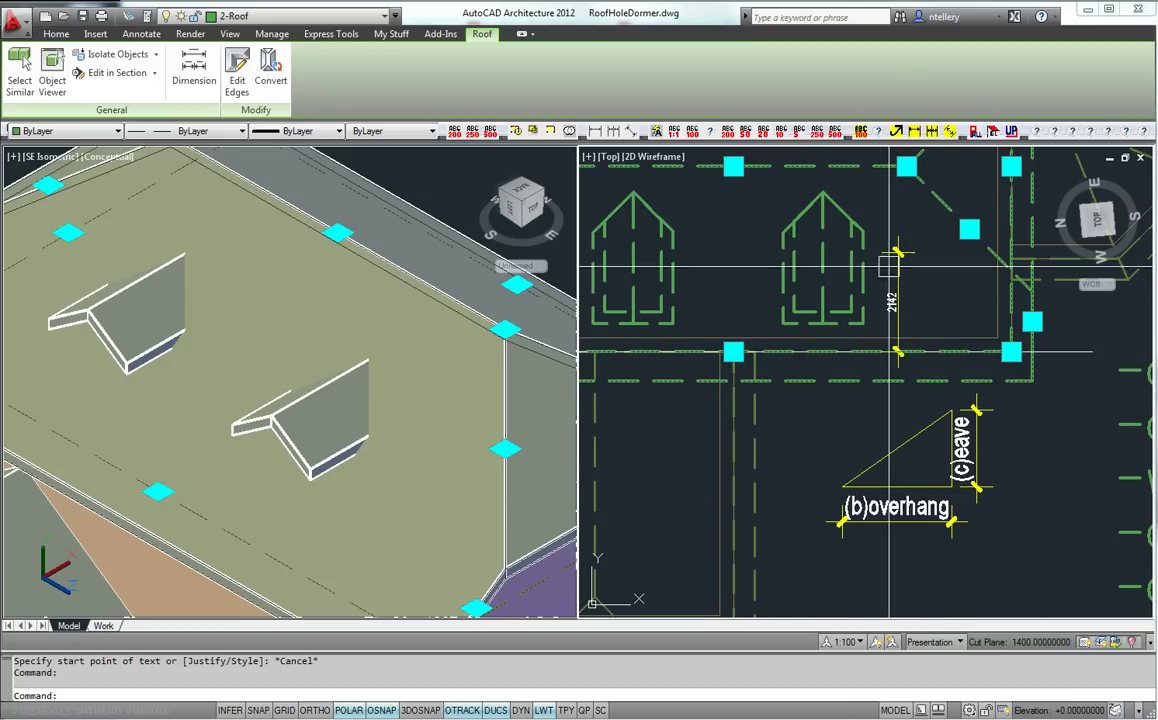
{"action": "key", "text": "Escape"}
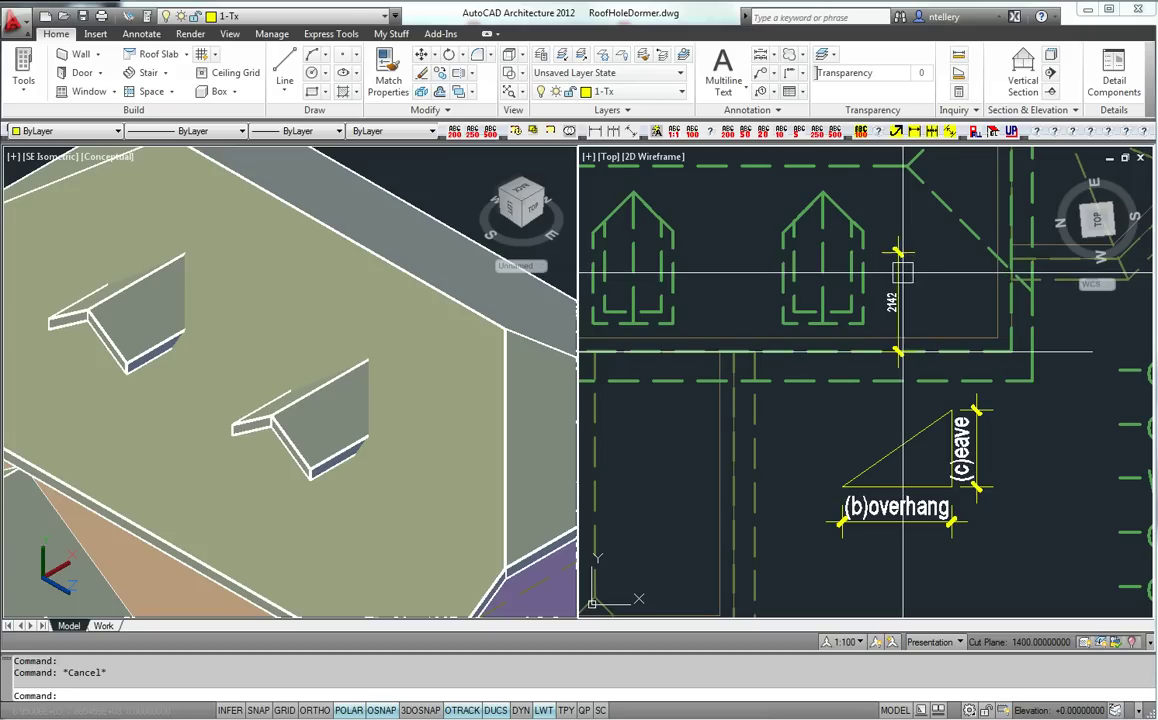
Step: Stretch the ridge-side end of the vertical dimension beside the small dormer roof so it spans about 2830
{"action": "left_click", "coordinate": [900, 271]}
{"action": "left_click", "coordinate": [851, 253]}
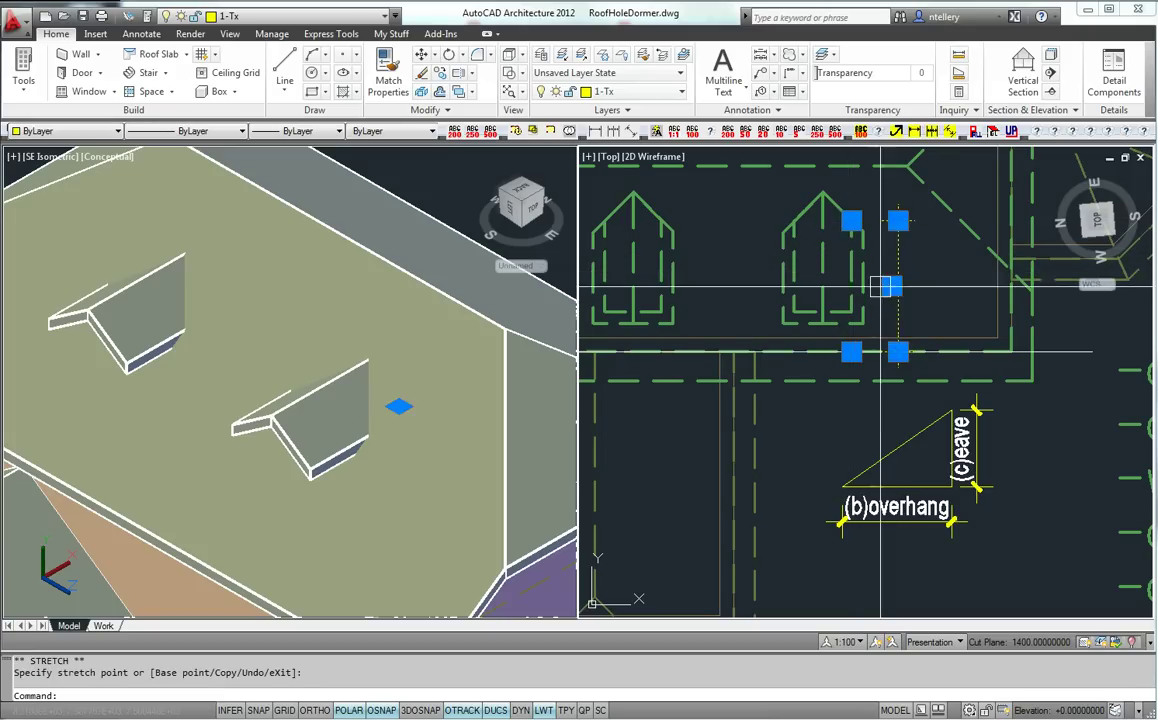
{"action": "key", "text": "Escape"}
{"action": "scroll", "coordinate": [897, 500], "scroll_direction": "up", "scroll_amount": 3}
{"action": "middle_click_drag", "start_coordinate": [897, 500], "coordinate": [895, 543]}
{"action": "scroll", "coordinate": [895, 543], "scroll_direction": "down", "scroll_amount": 3}
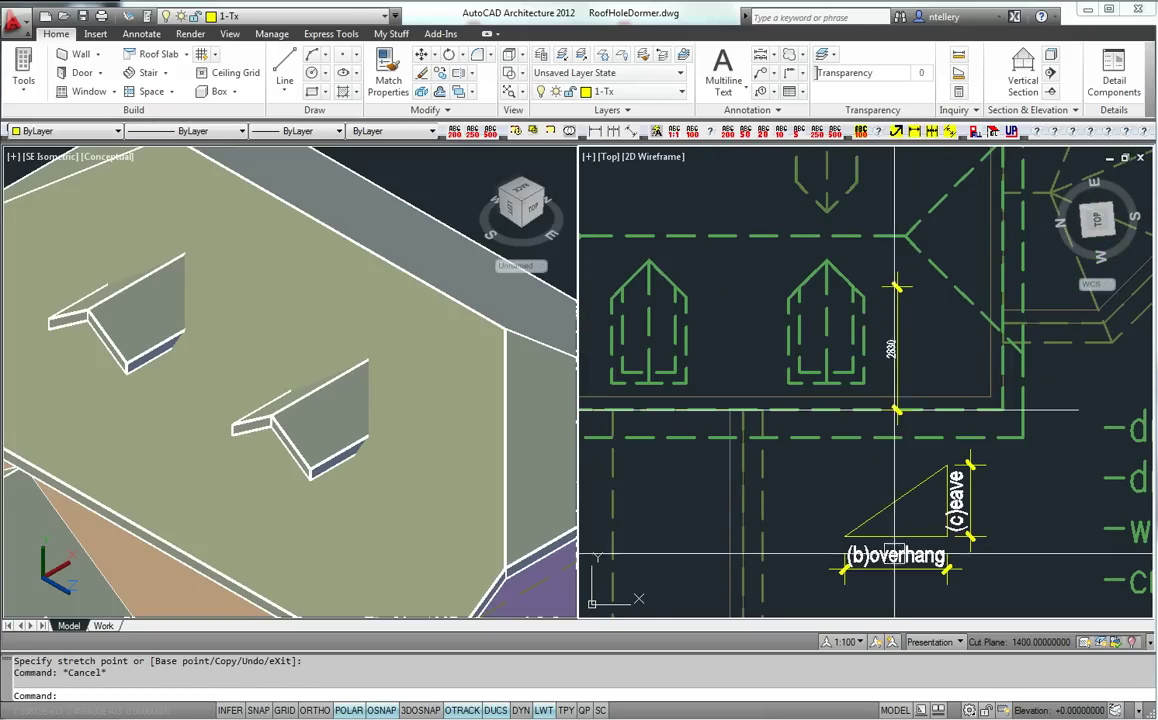
Step: Check the height, overhang, eave and slope of the main roof's lower edge in its edge settings, and cancel without changes
{"action": "left_click", "coordinate": [900, 440]}
{"action": "right_click", "coordinate": [900, 440]}
{"action": "left_click", "coordinate": [950, 289]}
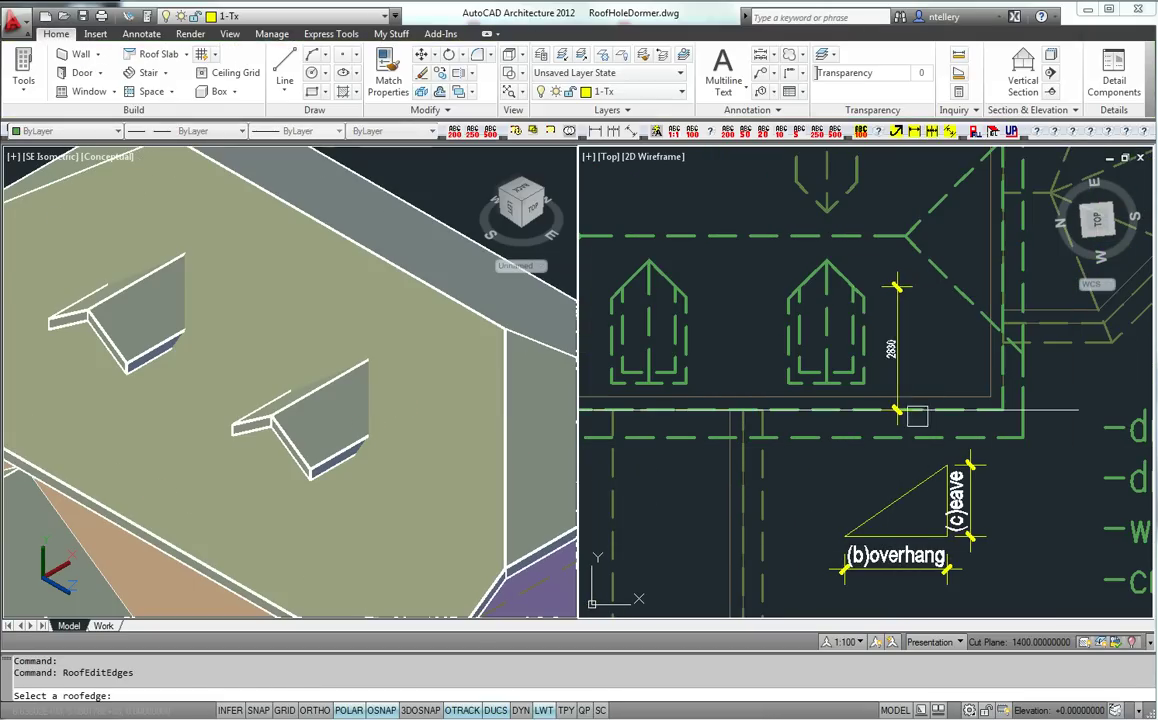
{"action": "left_click", "coordinate": [799, 403]}
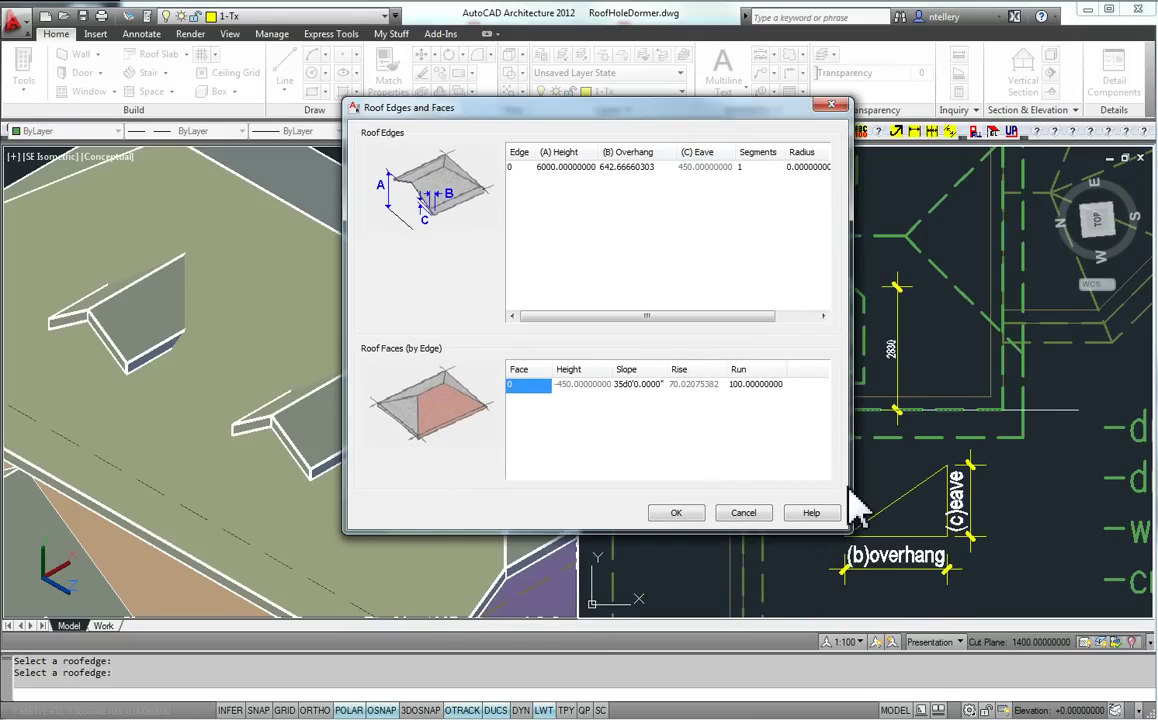
{"action": "left_click", "coordinate": [743, 512]}
Step: Check the height, overhang and slope of the small dormer roof's side edge in its edge settings, and cancel without changes
{"action": "left_click", "coordinate": [879, 414]}
{"action": "left_click", "coordinate": [877, 437]}
{"action": "right_click", "coordinate": [877, 437]}
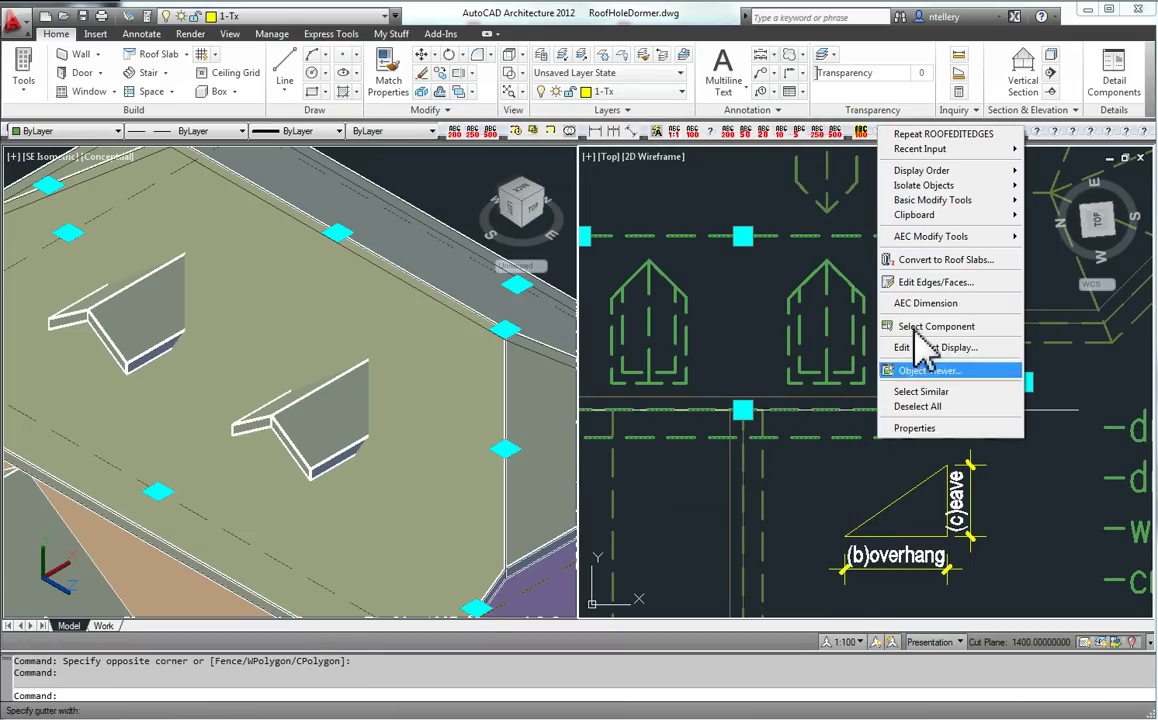
{"action": "left_click", "coordinate": [905, 279]}
{"action": "left_click", "coordinate": [897, 290]}
{"action": "key", "text": "Escape"}
{"action": "key", "text": "Return"}
{"action": "left_click", "coordinate": [872, 347]}
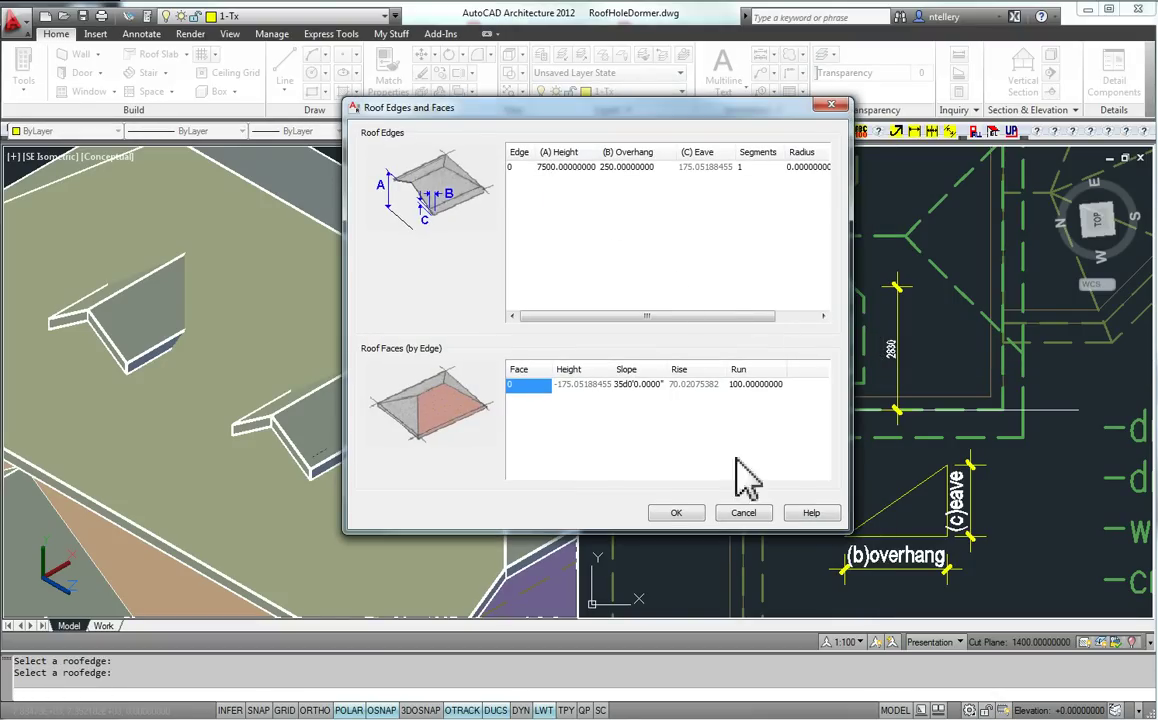
{"action": "left_click", "coordinate": [743, 512]}
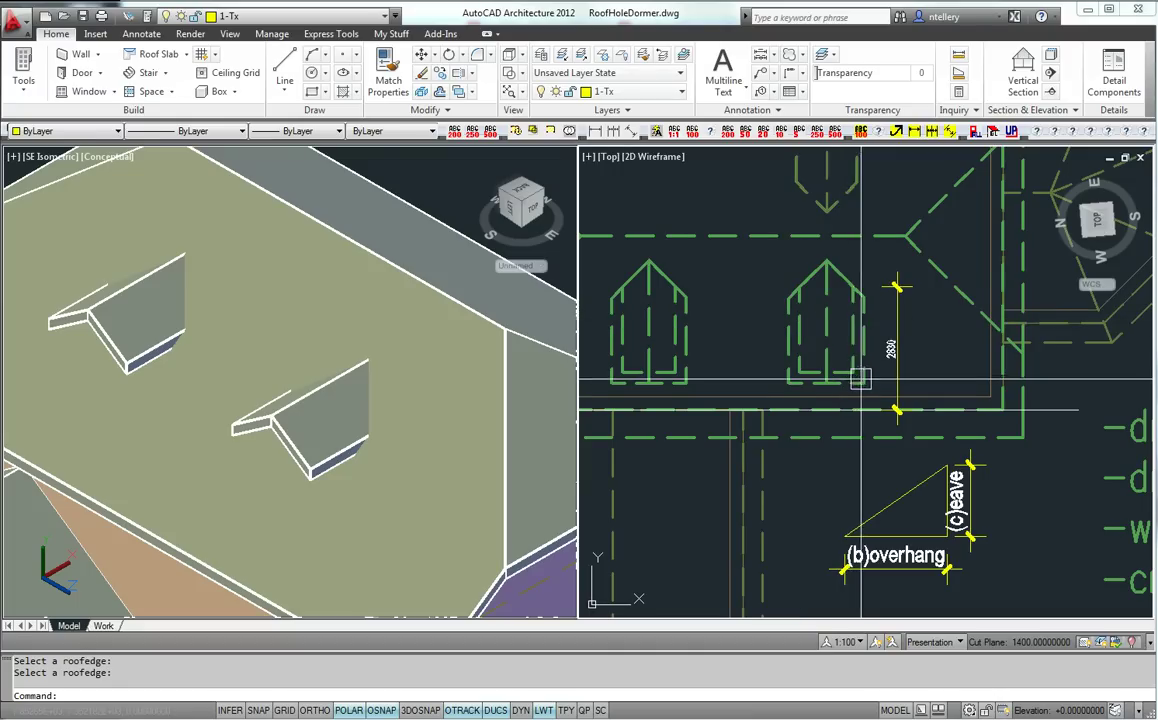
Step: Set the eave value of the main roof's lower edge to 1500 so the matching overhang is calculated from its slope
{"action": "middle_click_drag", "start_coordinate": [859, 379], "coordinate": [854, 376]}
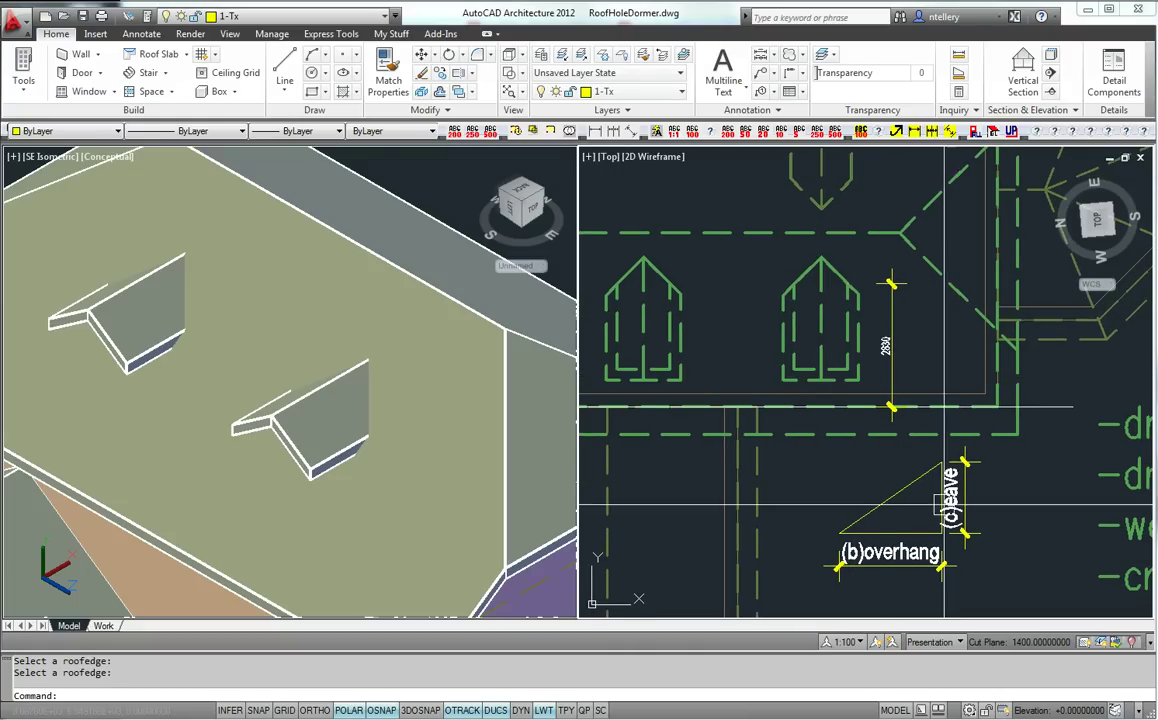
{"action": "key", "text": "Return"}
{"action": "left_click", "coordinate": [840, 434]}
{"action": "key", "text": "Return"}
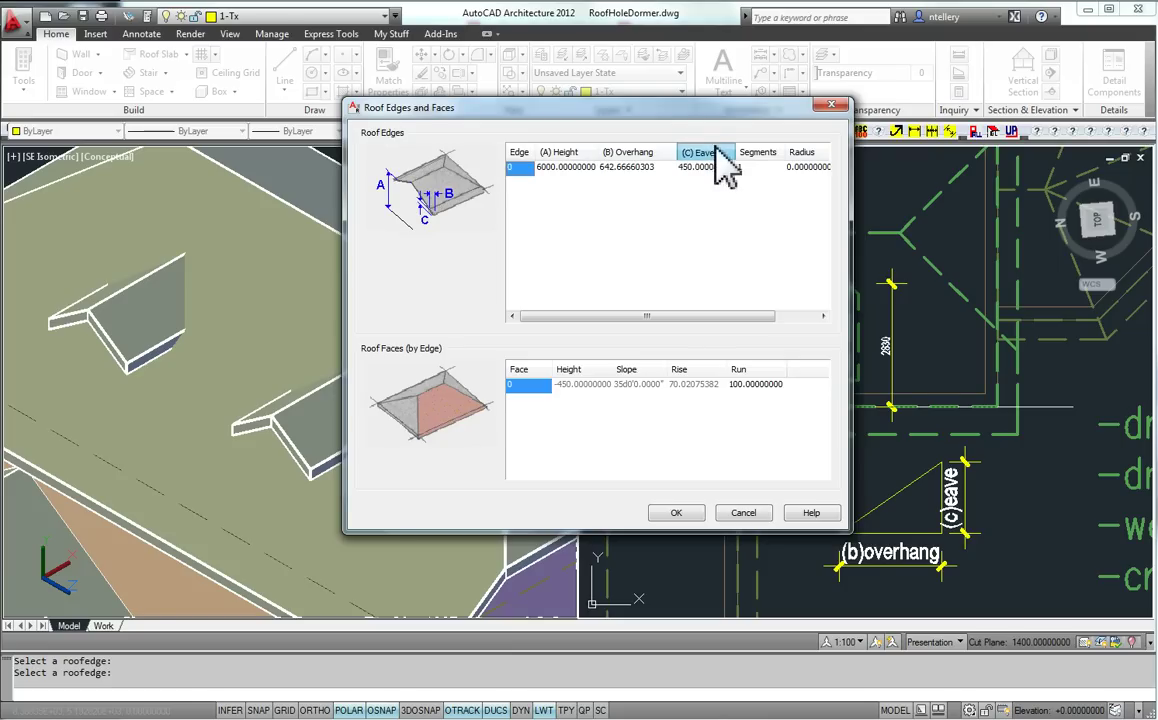
{"action": "left_click", "coordinate": [716, 149]}
{"action": "left_click", "coordinate": [710, 167]}
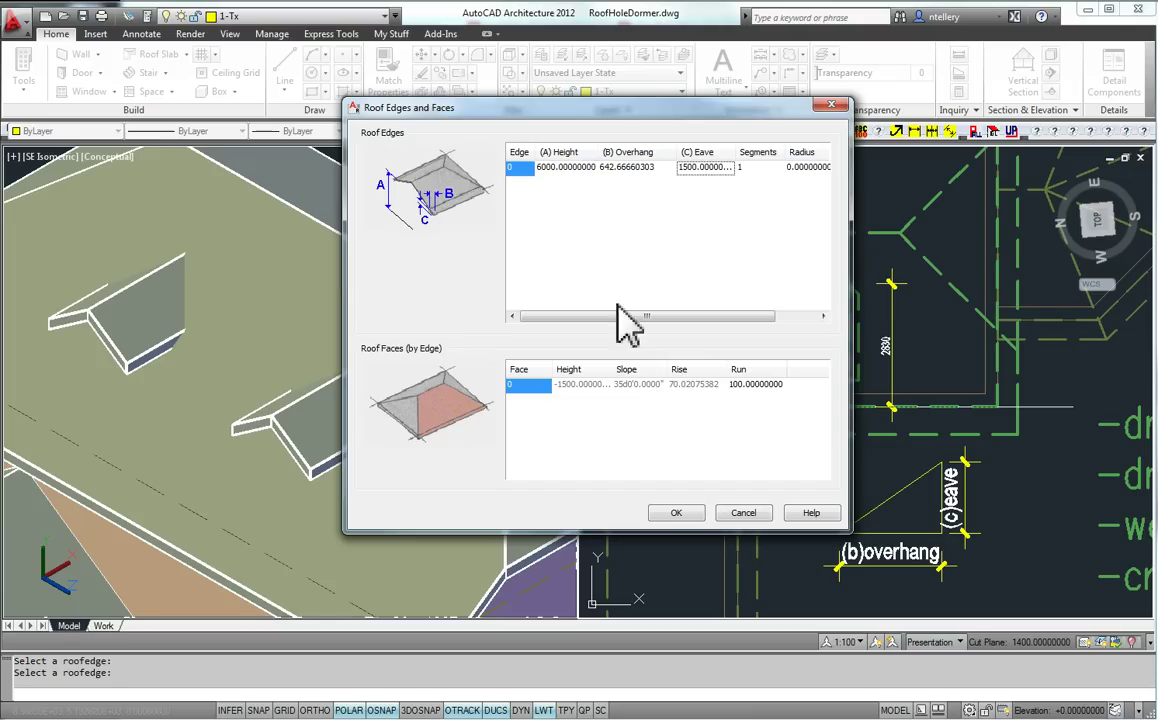
{"action": "left_click", "coordinate": [627, 383]}
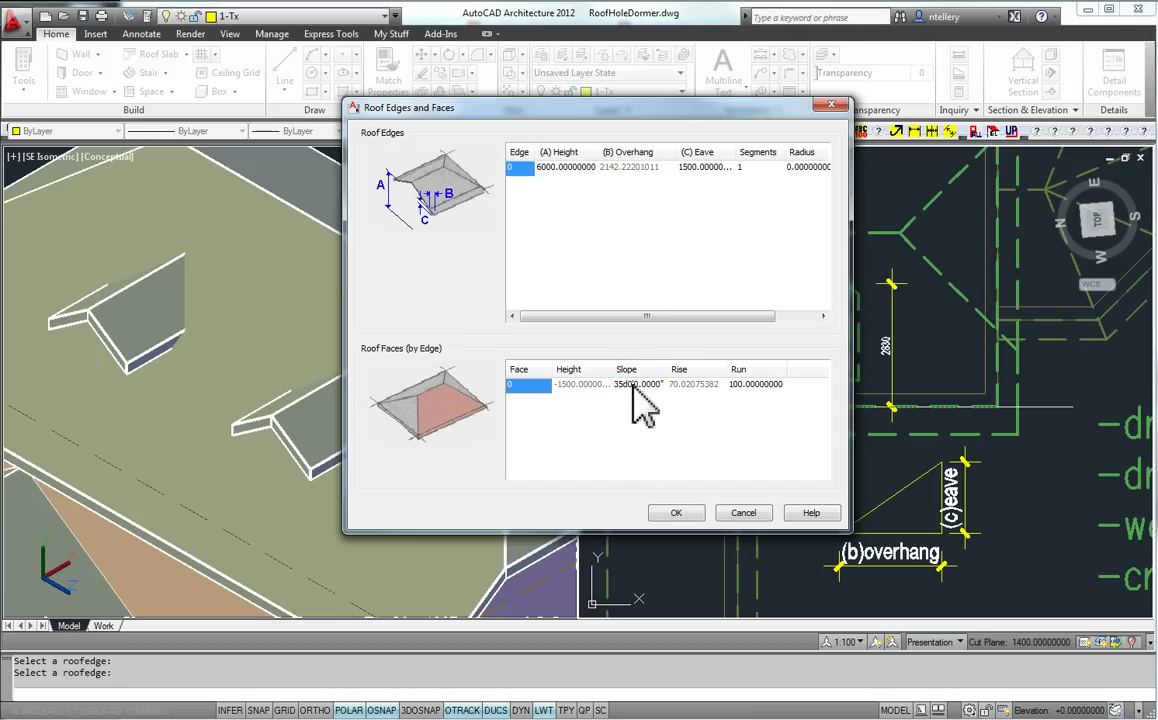
Step: Copy the calculated overhang value of the main roof edge and close the edge settings without applying the changes
{"action": "left_click", "coordinate": [643, 154]}
{"action": "left_click", "coordinate": [650, 168]}
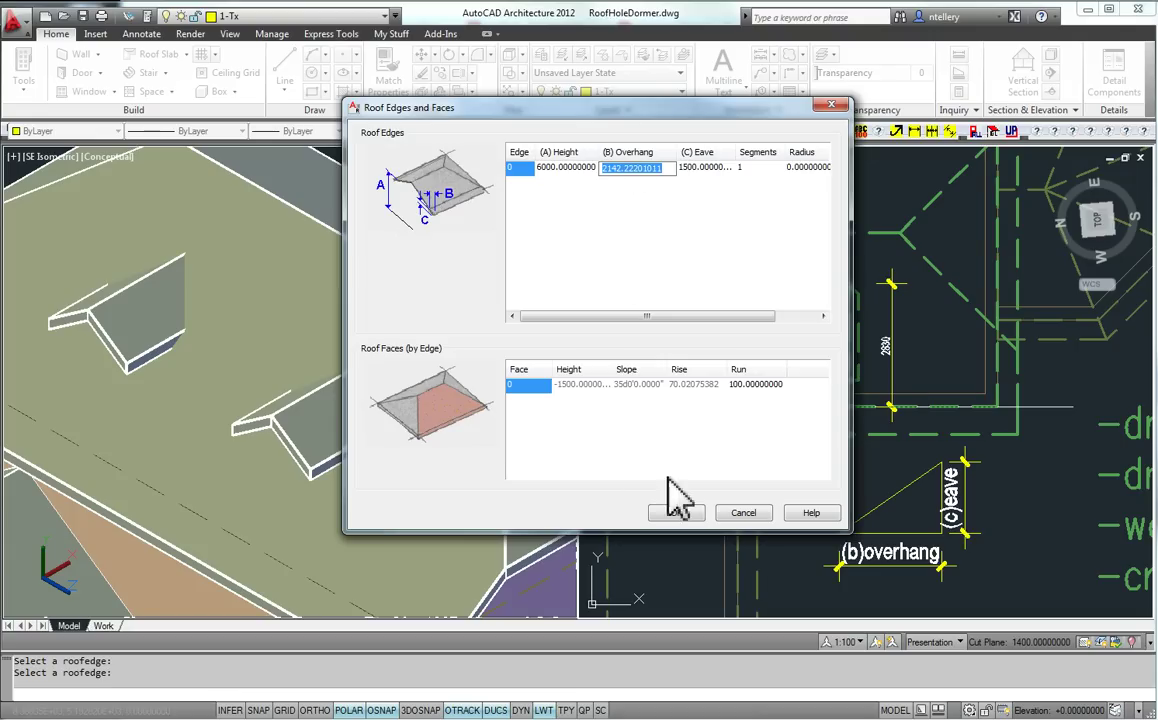
{"action": "left_click", "coordinate": [737, 514]}
{"action": "middle_click_drag", "start_coordinate": [923, 400], "coordinate": [919, 420]}
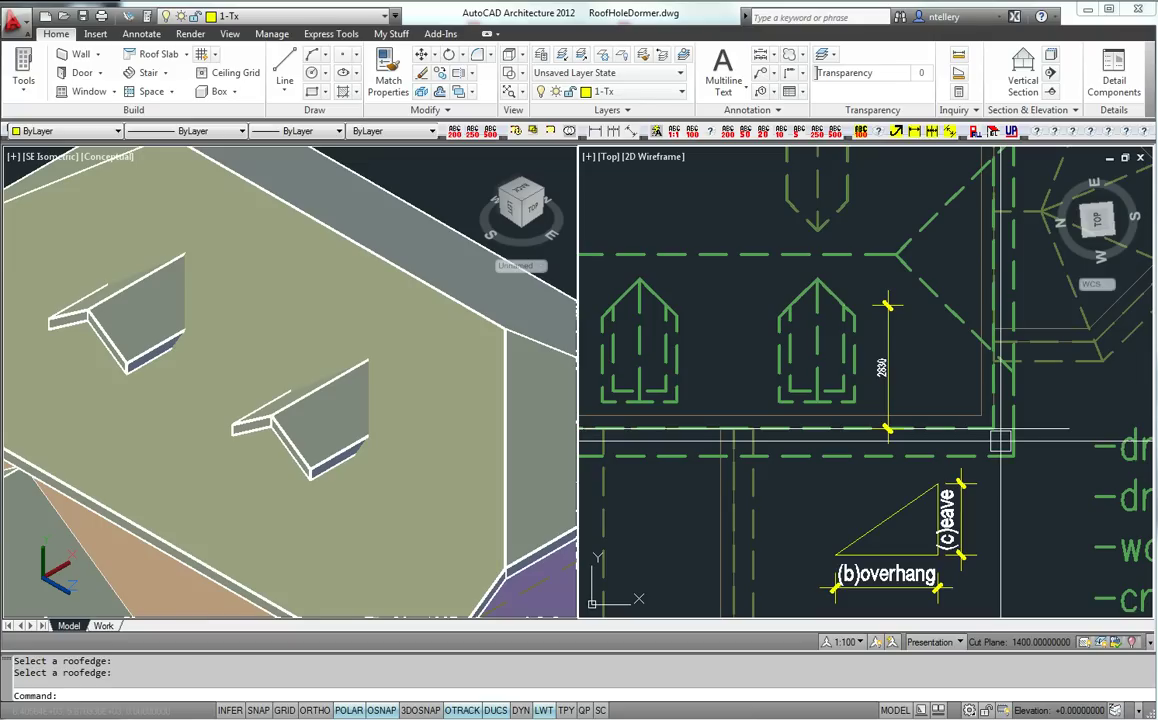
Step: Offset the horizontal construction line at the main roof's lower edge by 2142.22201011 towards the ridge
{"action": "type", "text": "o"}
{"action": "key", "text": "Return"}
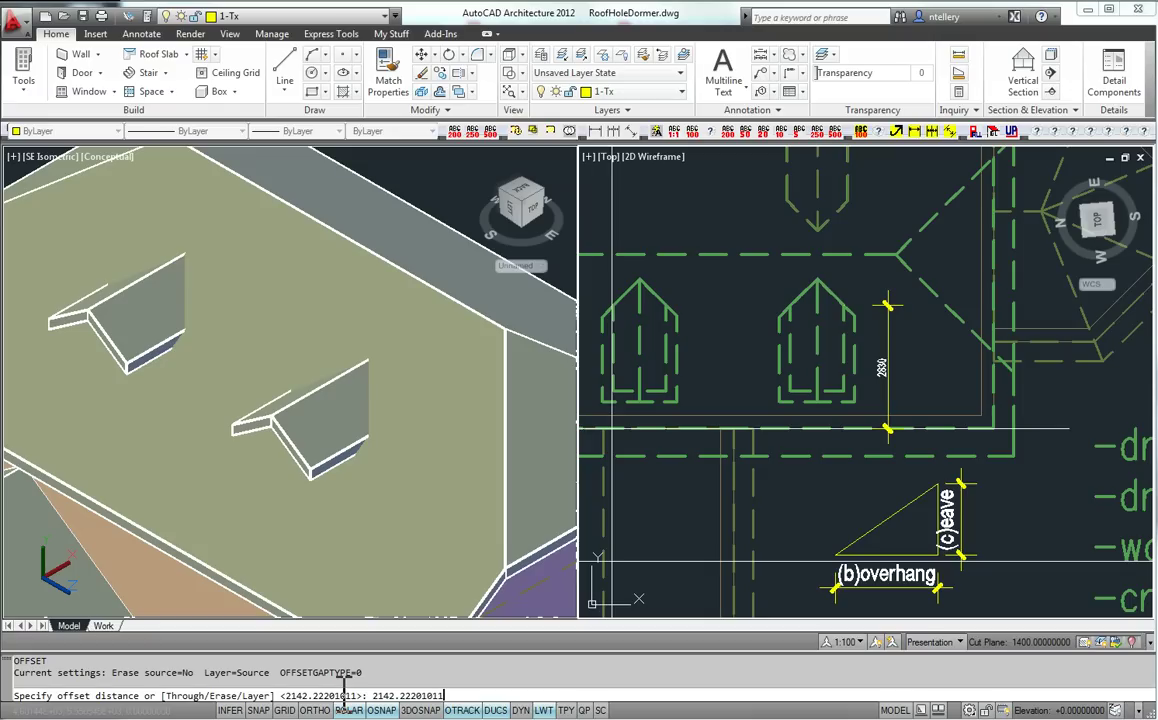
{"action": "key", "text": "Return"}
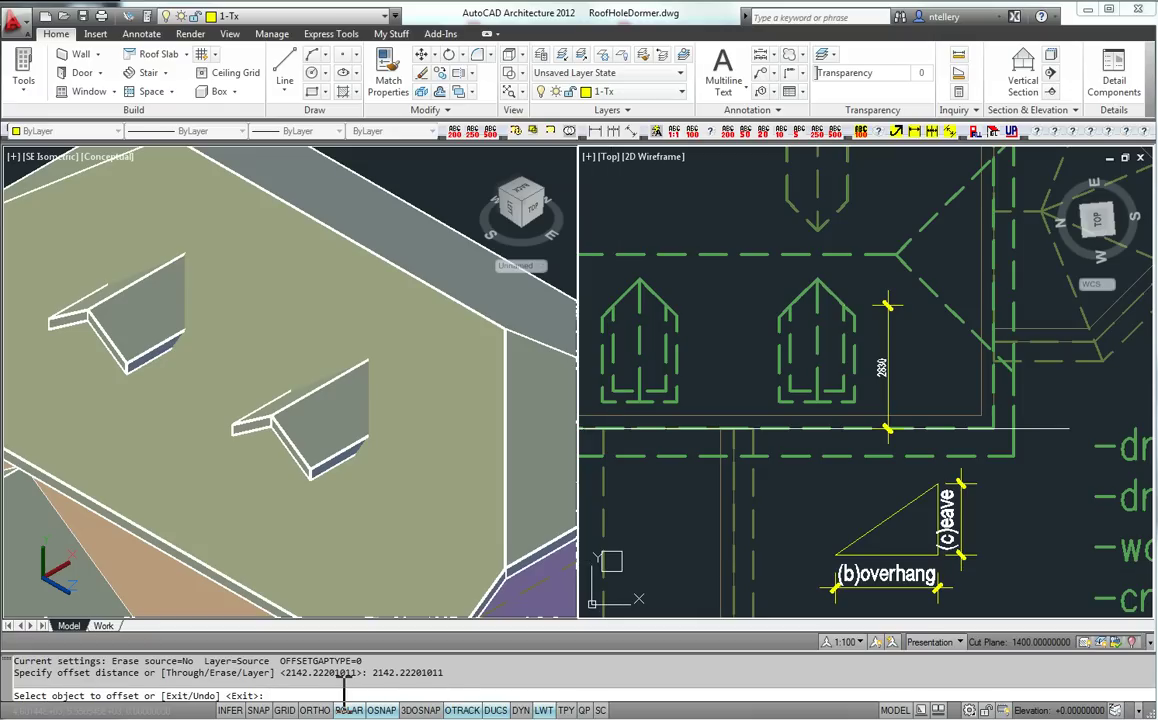
{"action": "left_click", "coordinate": [1033, 427]}
{"action": "left_click", "coordinate": [940, 332]}
{"action": "key", "text": "Return"}
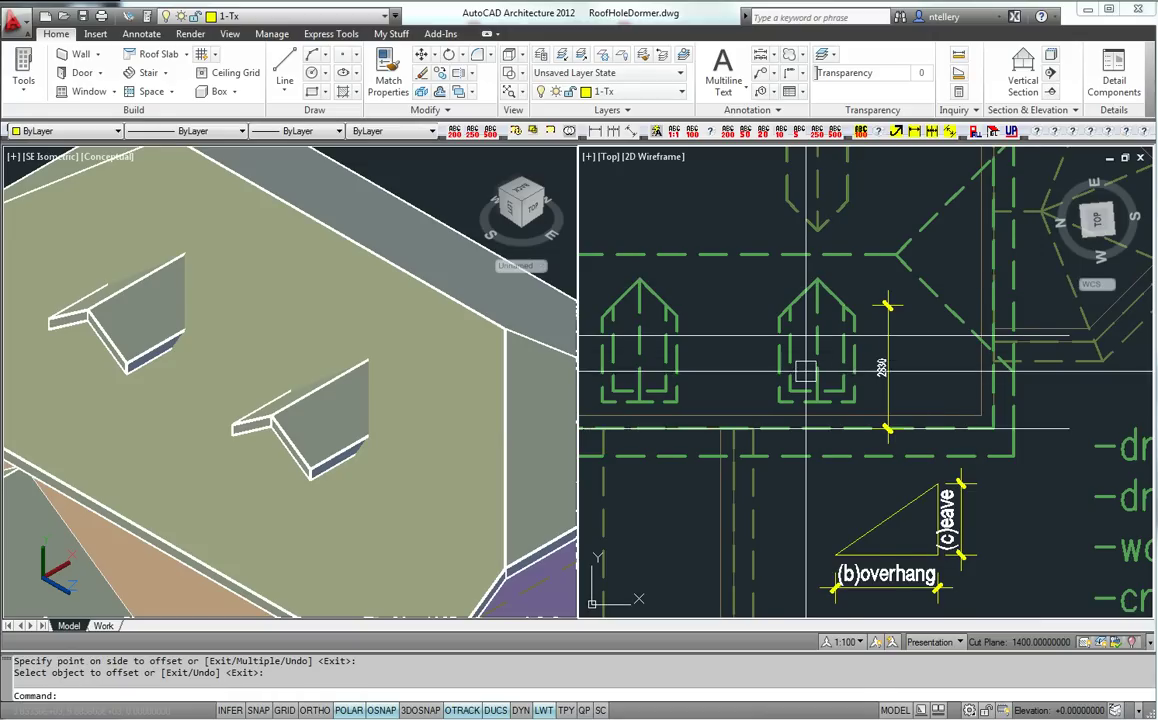
{"action": "middle_click_drag", "start_coordinate": [812, 370], "coordinate": [853, 368]}
{"action": "scroll", "coordinate": [879, 342], "scroll_direction": "up", "scroll_amount": 5}
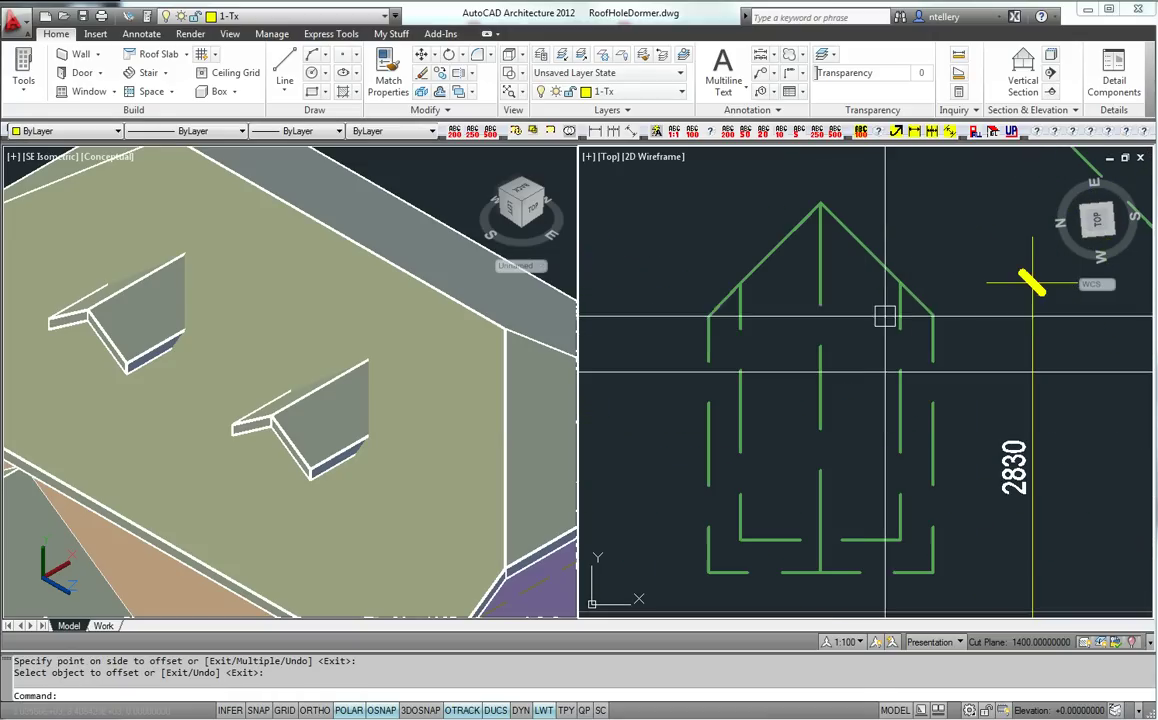
{"action": "left_click", "coordinate": [890, 312]}
{"action": "scroll", "coordinate": [848, 376], "scroll_direction": "down", "scroll_amount": 2}
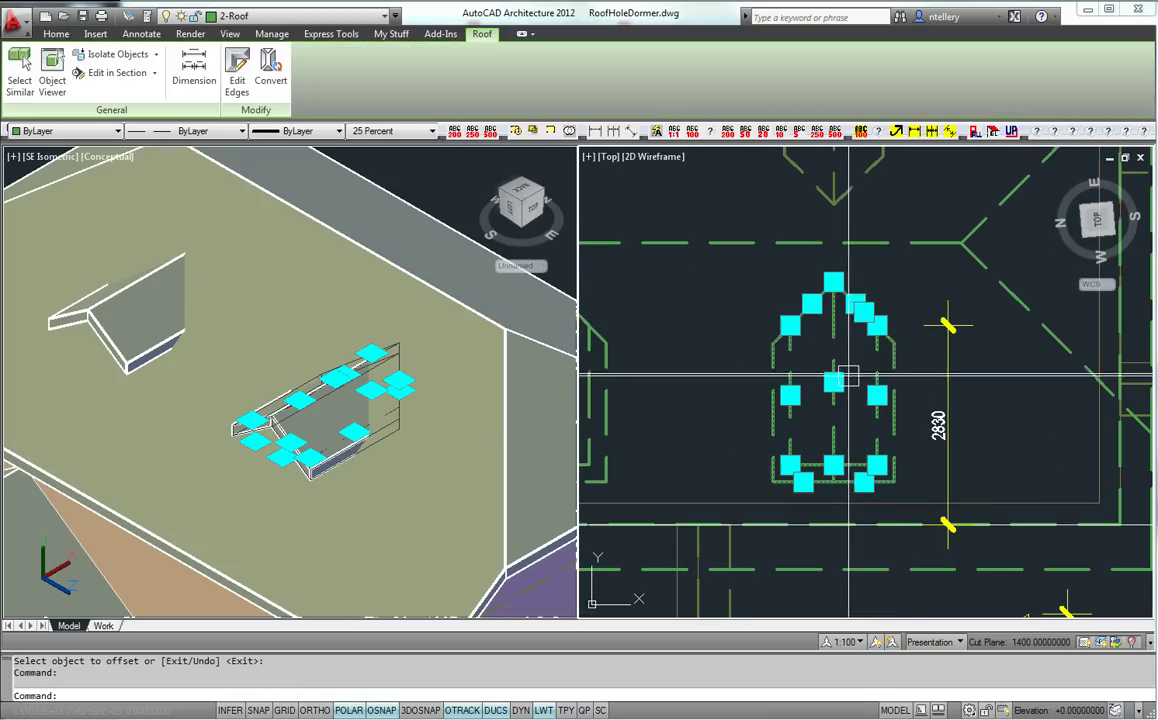
{"action": "left_click", "coordinate": [985, 290]}
{"action": "key", "text": "Escape"}
Step: Stretch the ridge-side ends of the two front dormer roofs back to the construction line offset 2142 from the main roof's lower edge
{"action": "middle_click_drag", "start_coordinate": [916, 385], "coordinate": [980, 385]}
{"action": "type", "text": "s"}
{"action": "key", "text": "Return"}
{"action": "scroll", "coordinate": [978, 386], "scroll_direction": "down", "scroll_amount": 3}
{"action": "left_click", "coordinate": [980, 391]}
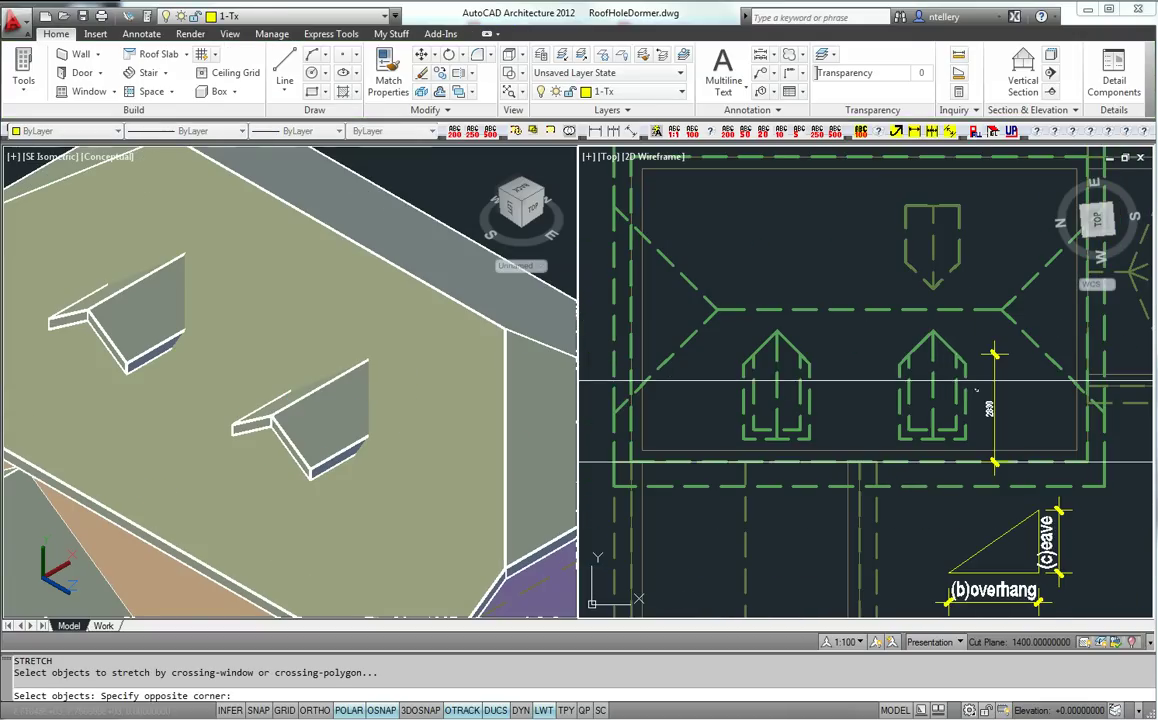
{"action": "left_click", "coordinate": [727, 321]}
{"action": "scroll", "coordinate": [973, 379], "scroll_direction": "up", "scroll_amount": 3}
{"action": "key", "text": "Return"}
{"action": "left_click", "coordinate": [943, 336]}
{"action": "left_click", "coordinate": [943, 381]}
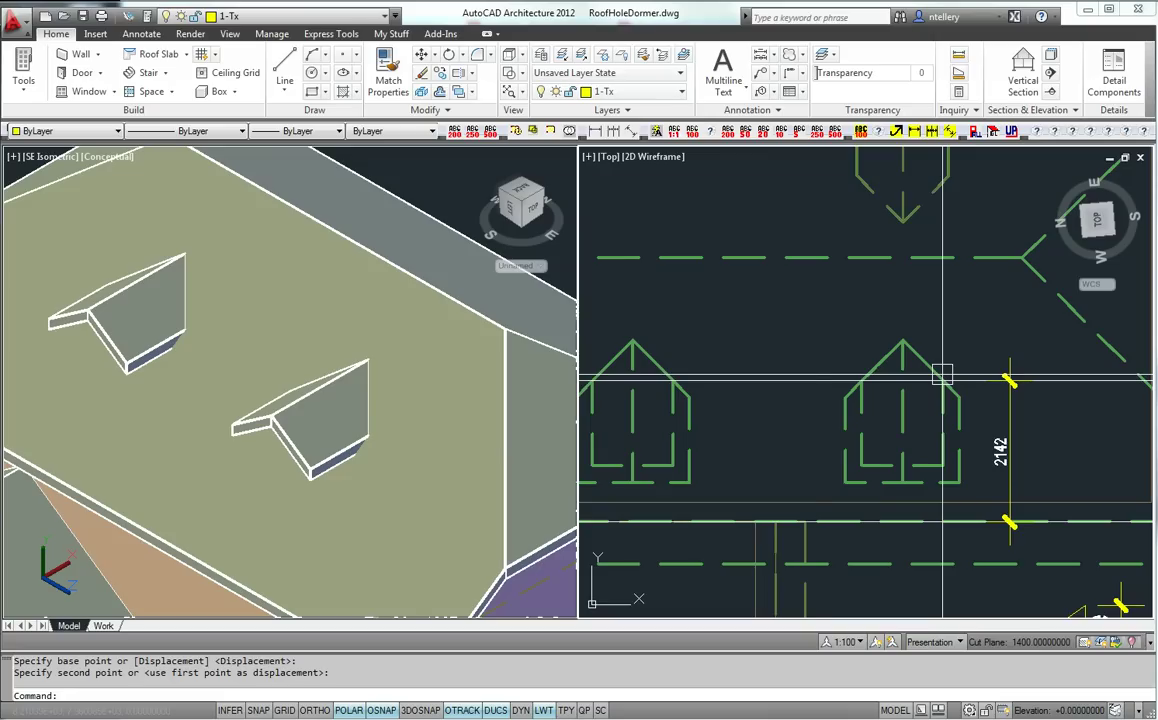
Step: Inspect the main roof and one front dormer roof together in the Object Viewer, including where they meet on the underside
{"action": "left_click", "coordinate": [396, 412]}
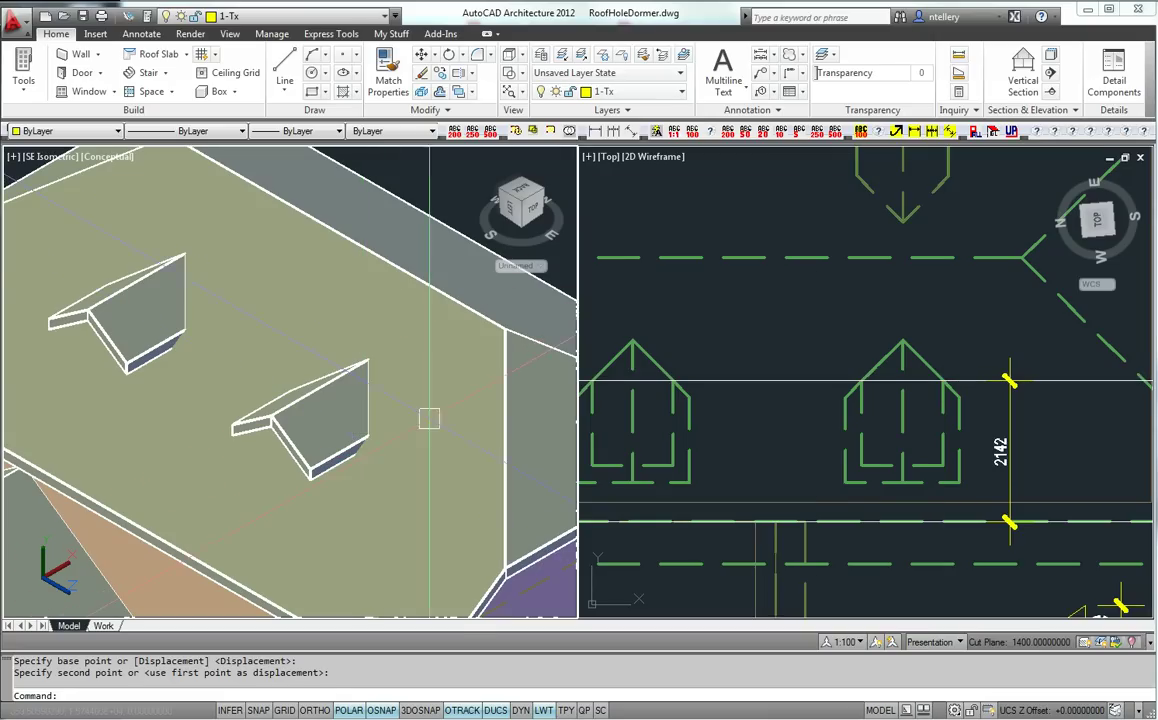
{"action": "left_click", "coordinate": [410, 412]}
{"action": "left_click", "coordinate": [300, 410]}
{"action": "right_click", "coordinate": [306, 406]}
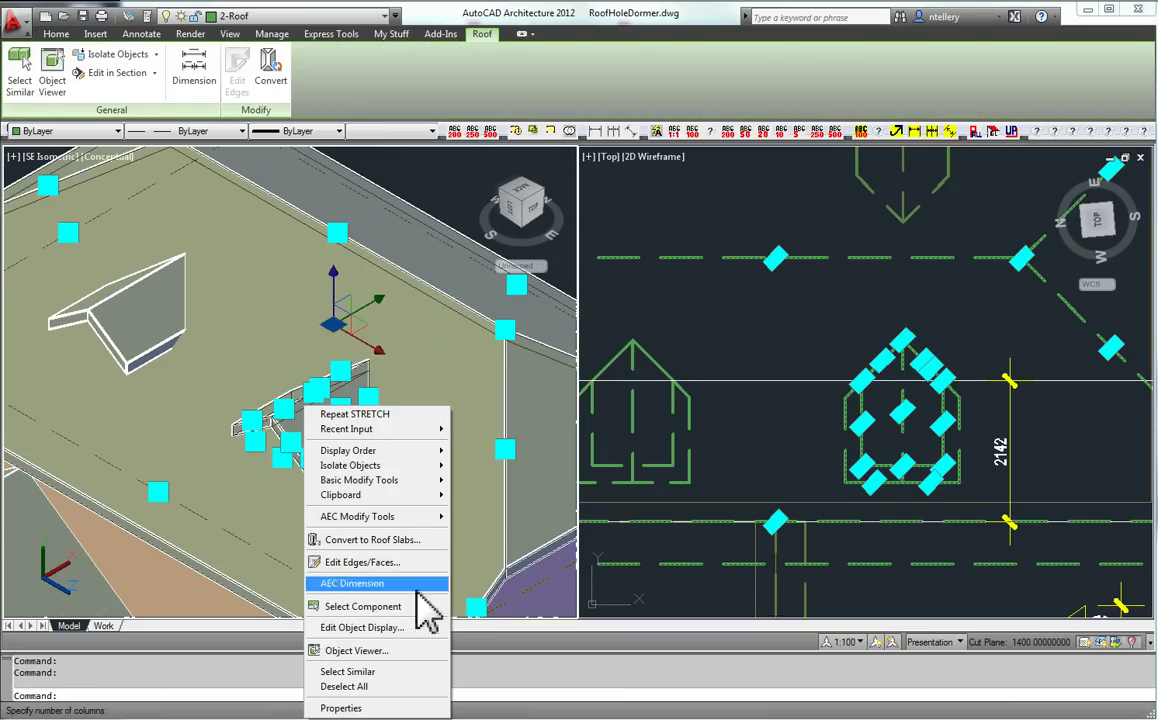
{"action": "left_click", "coordinate": [388, 651]}
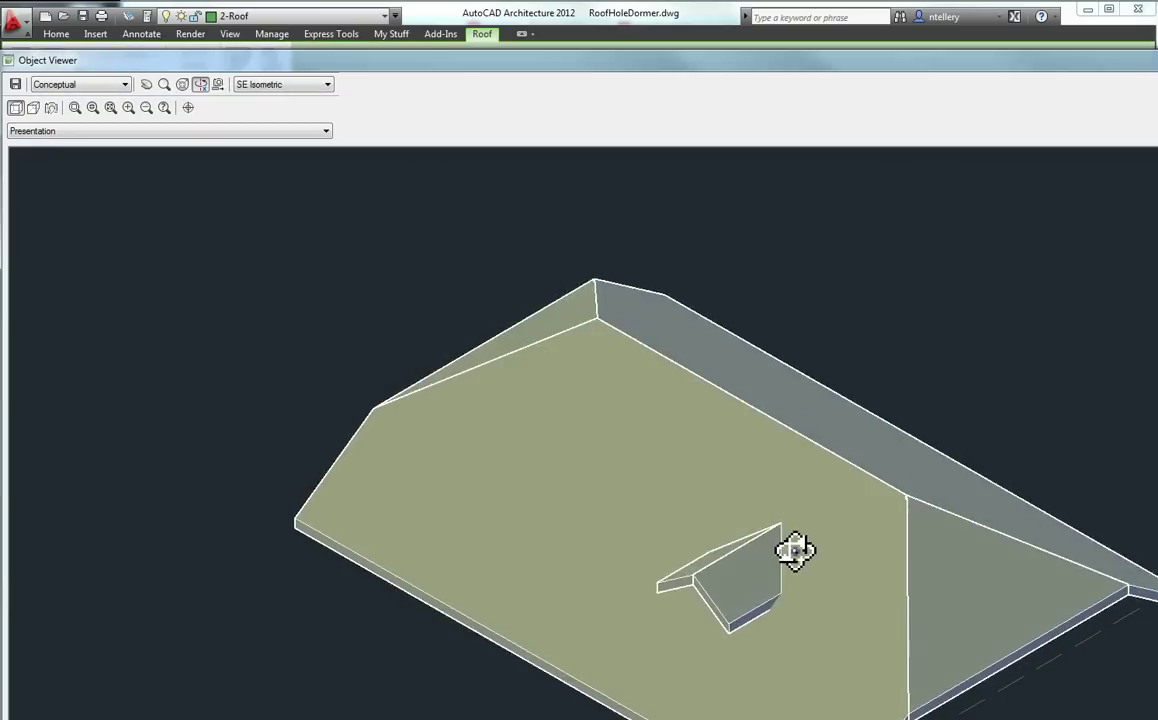
{"action": "left_click_drag", "start_coordinate": [796, 537], "coordinate": [654, 407]}
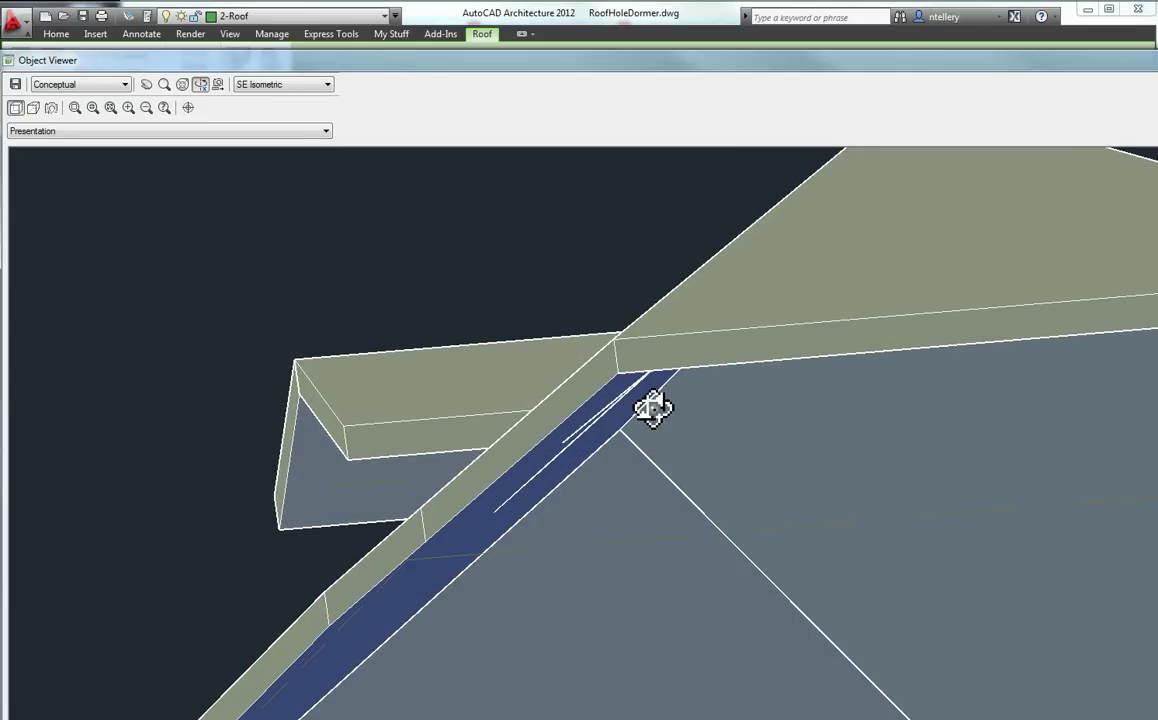
{"action": "key", "text": "Escape"}
{"action": "left_click", "coordinate": [925, 395]}
{"action": "scroll", "coordinate": [928, 398], "scroll_direction": "down", "scroll_amount": 5}
{"action": "scroll", "coordinate": [931, 402], "scroll_direction": "up", "scroll_amount": 2}
{"action": "middle_click_drag", "start_coordinate": [944, 404], "coordinate": [800, 374]}
{"action": "key", "text": "Escape"}
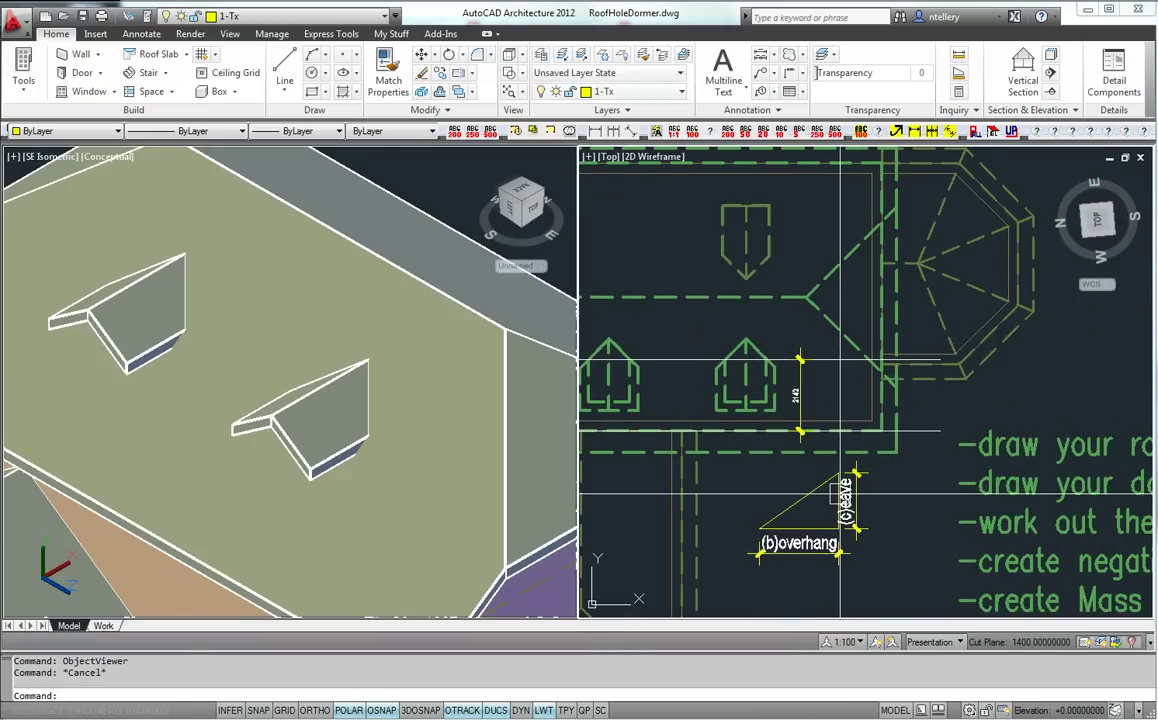
Step: Try turning off the 1-Tx layer of the eave and overhang diagram, and check the two construction lines
{"action": "type", "text": "lo"}
{"action": "key", "text": "Return"}
{"action": "left_click", "coordinate": [839, 500]}
{"action": "key", "text": "Return"}
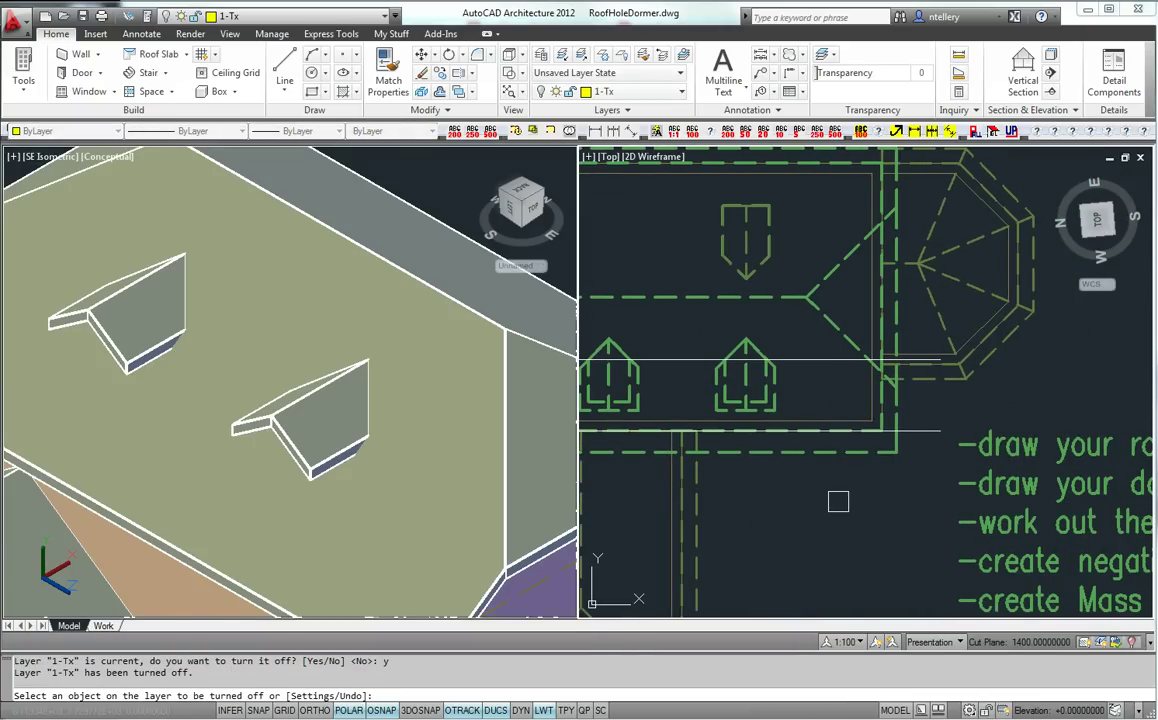
{"action": "key", "text": "ctrl+z"}
{"action": "left_click", "coordinate": [917, 431]}
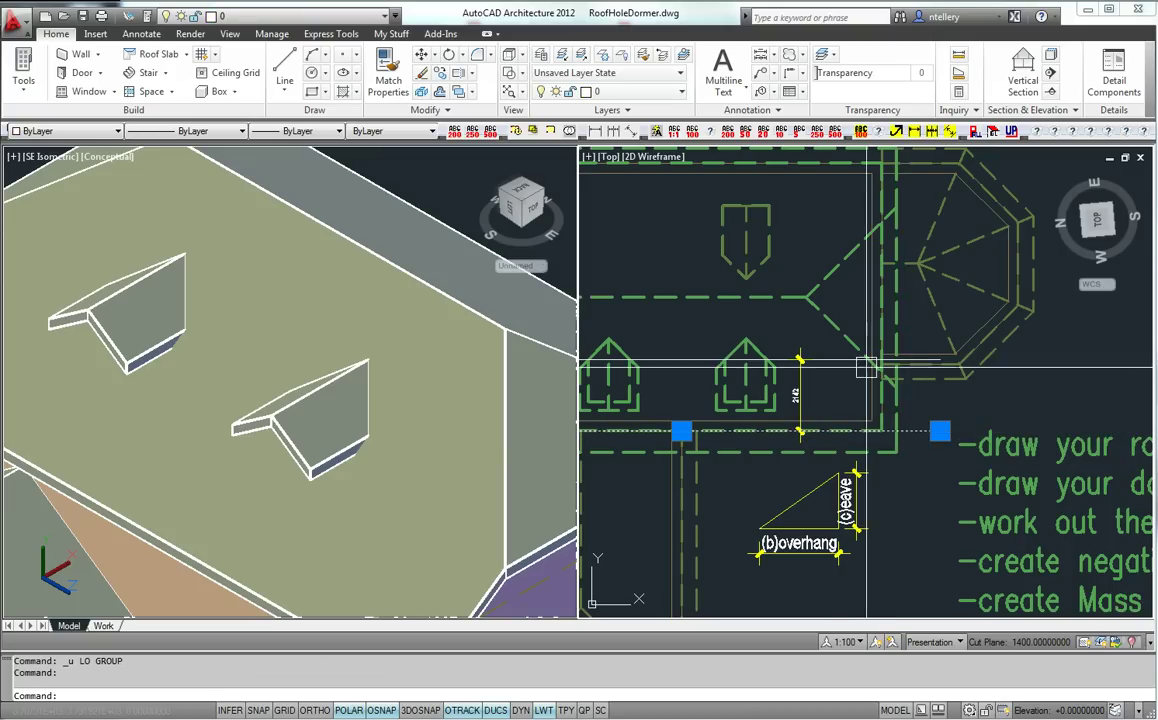
{"action": "left_click", "coordinate": [827, 359]}
{"action": "key", "text": "Escape"}
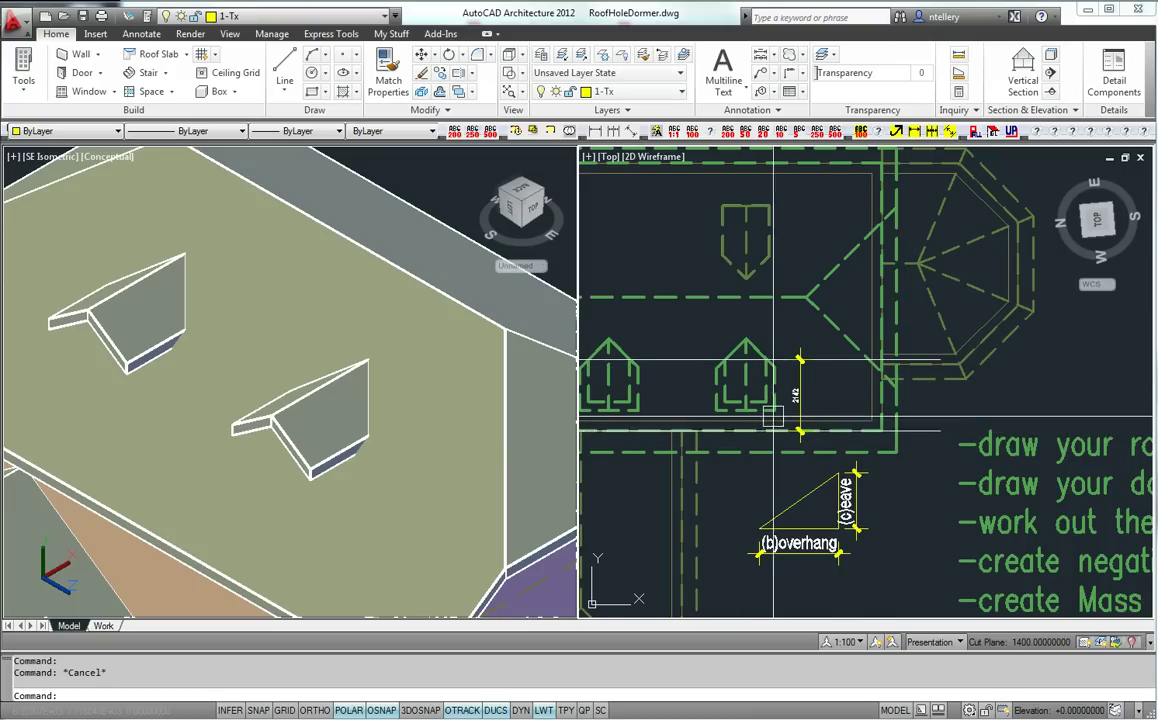
Step: Match the properties of the 2142 dimension onto the horizontal construction lines
{"action": "type", "text": "ma"}
{"action": "key", "text": "Return"}
{"action": "left_click", "coordinate": [802, 403]}
{"action": "left_click", "coordinate": [831, 359]}
{"action": "key", "text": "Return"}
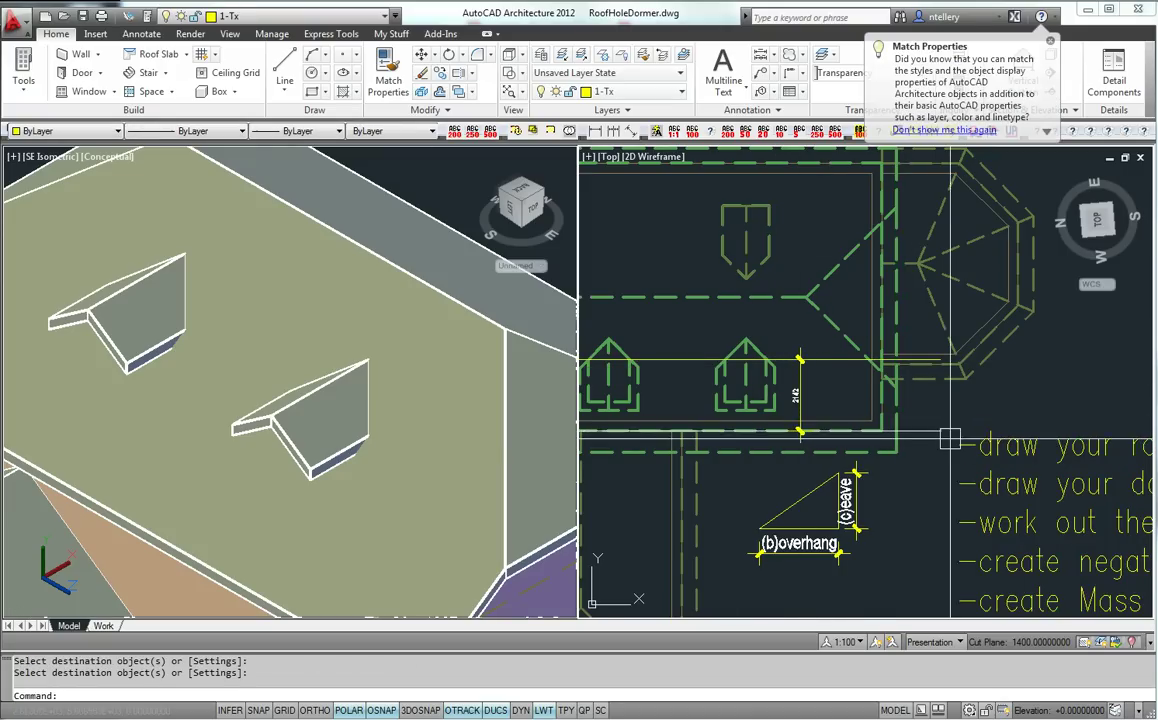
{"action": "key", "text": "Return"}
{"action": "left_click", "coordinate": [853, 360]}
{"action": "left_click", "coordinate": [897, 420]}
{"action": "key", "text": "Return"}
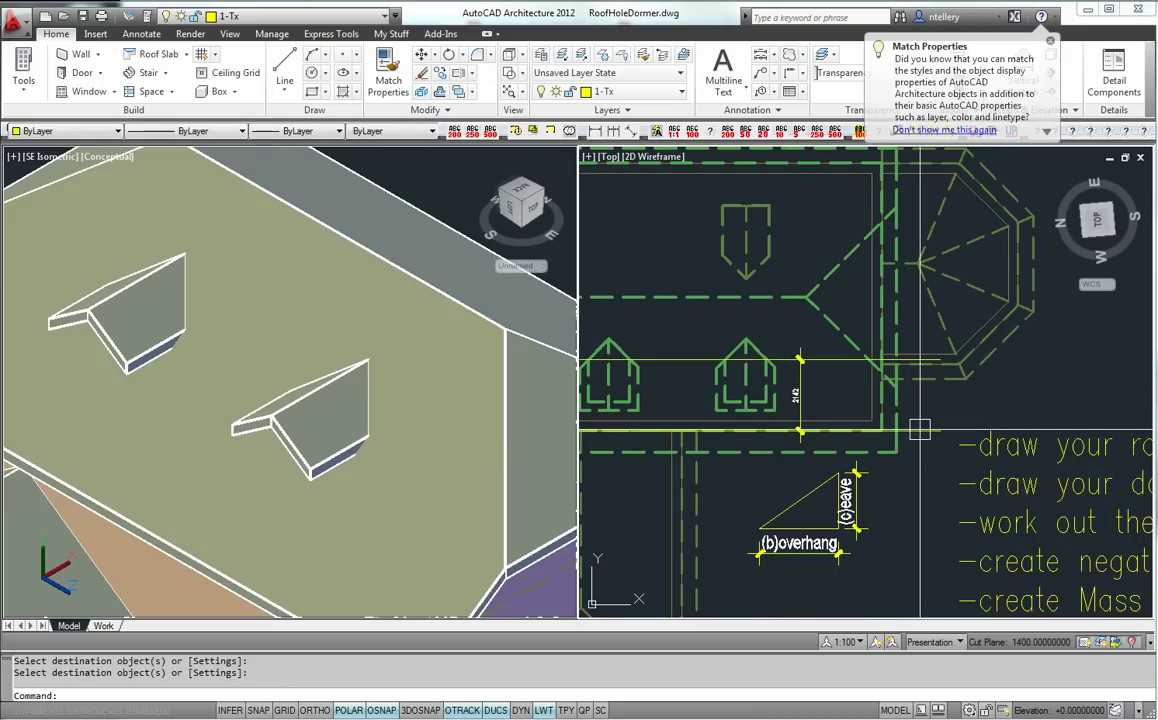
Step: Match the main roof's properties onto the procedure notes text
{"action": "type", "text": "ma"}
{"action": "key", "text": "Return"}
{"action": "left_click", "coordinate": [828, 328]}
{"action": "left_click", "coordinate": [980, 477]}
{"action": "key", "text": "Return"}
Step: Turn off layer 1-Tx by picking an object on it, accepting that it is the current layer
{"action": "type", "text": "lo"}
{"action": "key", "text": "Return"}
{"action": "left_click", "coordinate": [925, 441]}
{"action": "type", "text": "y"}
{"action": "key", "text": "Return"}
{"action": "key", "text": "Return"}
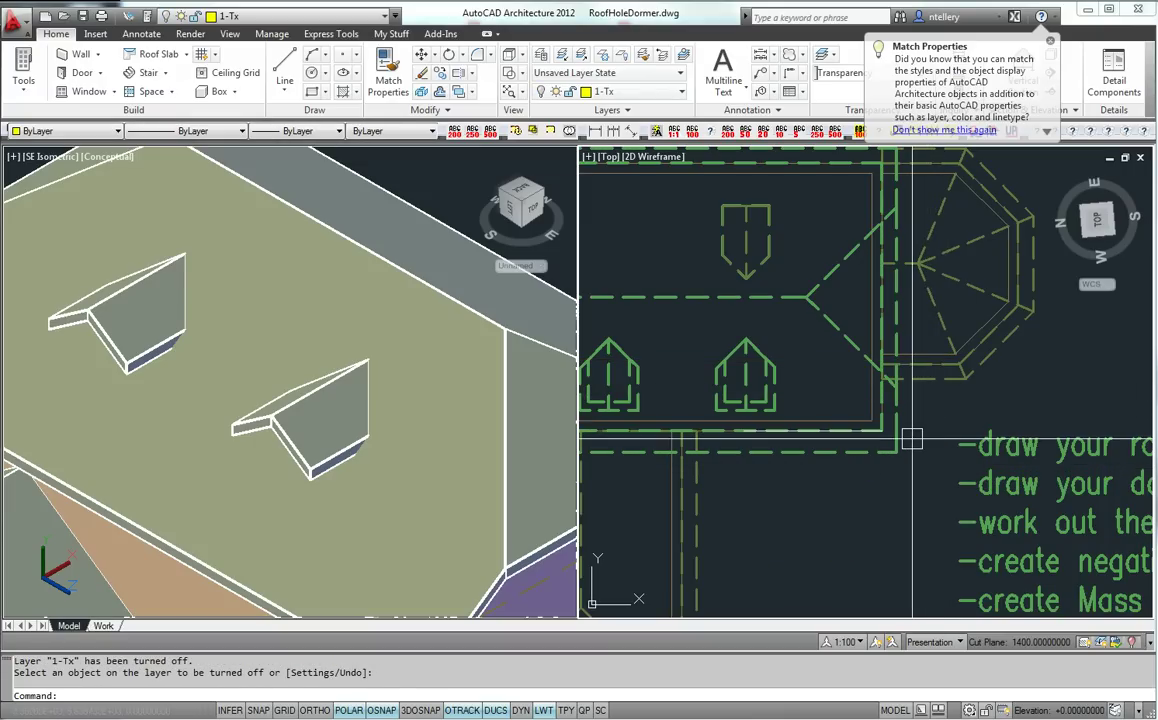
Step: Make the main roof's layer, 2-Roof, the current layer
{"action": "type", "text": "cr"}
{"action": "key", "text": "Return"}
{"action": "left_click", "coordinate": [835, 323]}
{"action": "scroll", "coordinate": [796, 416], "scroll_direction": "up", "scroll_amount": 3}
{"action": "middle_click_drag", "start_coordinate": [797, 417], "coordinate": [857, 383]}
{"action": "scroll", "coordinate": [855, 383], "scroll_direction": "down", "scroll_amount": 3}
{"action": "mouse_move", "coordinate": [889, 427]}
{"action": "middle_mouse_down"}
{"action": "mouse_move", "coordinate": [918, 439]}
{"action": "mouse_move", "coordinate": [927, 404]}
{"action": "middle_mouse_up"}
Step: Erase the leftover construction line along the main roof's lower edge
{"action": "type", "text": "e"}
{"action": "key", "text": "Return"}
{"action": "left_click", "coordinate": [776, 378]}
{"action": "left_click", "coordinate": [970, 422]}
{"action": "key", "text": "Return"}
{"action": "left_click", "coordinate": [923, 403]}
{"action": "key", "text": "Escape"}
Step: Open the Model Explorer with the MODELEXPLORER command and move its window clear of the plan view's dormers
{"action": "type", "text": "mos"}
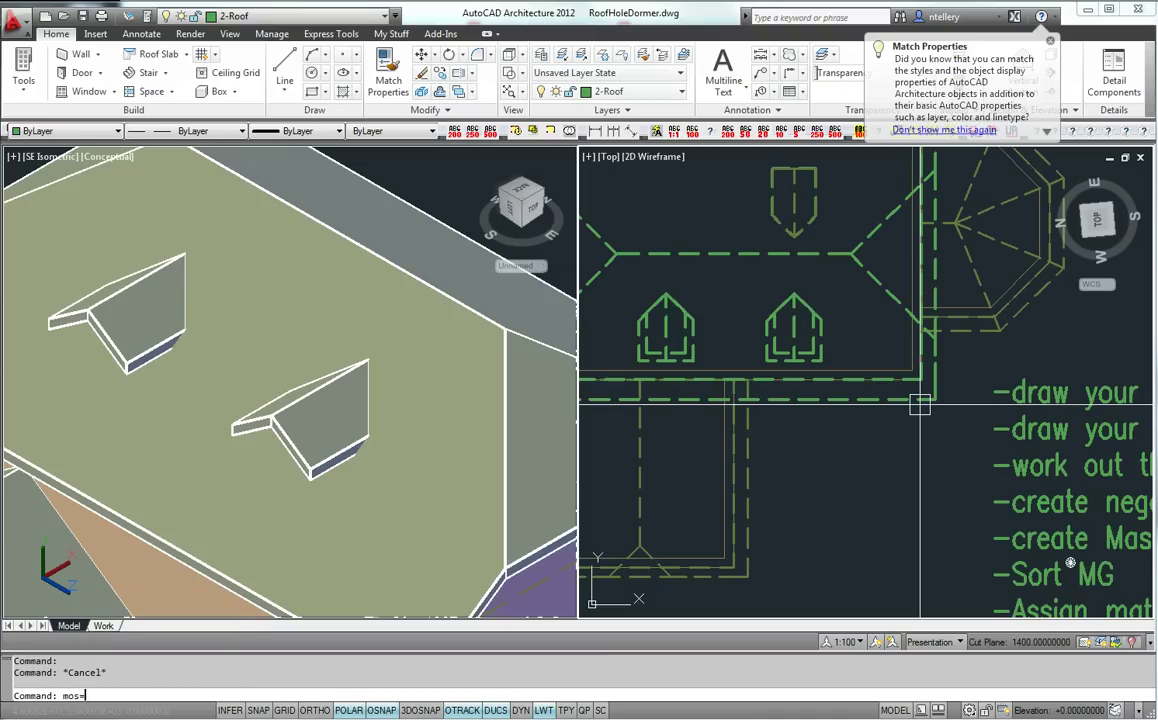
{"action": "type", "text": "wkdel"}
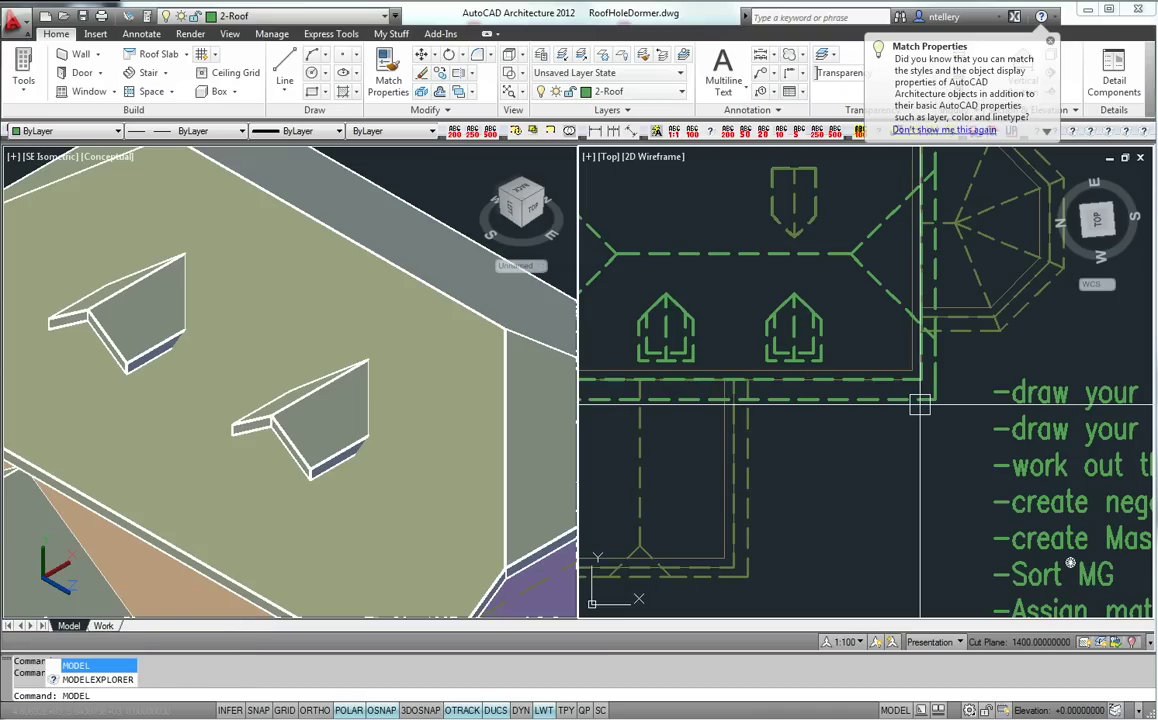
{"action": "type", "text": "explo"}
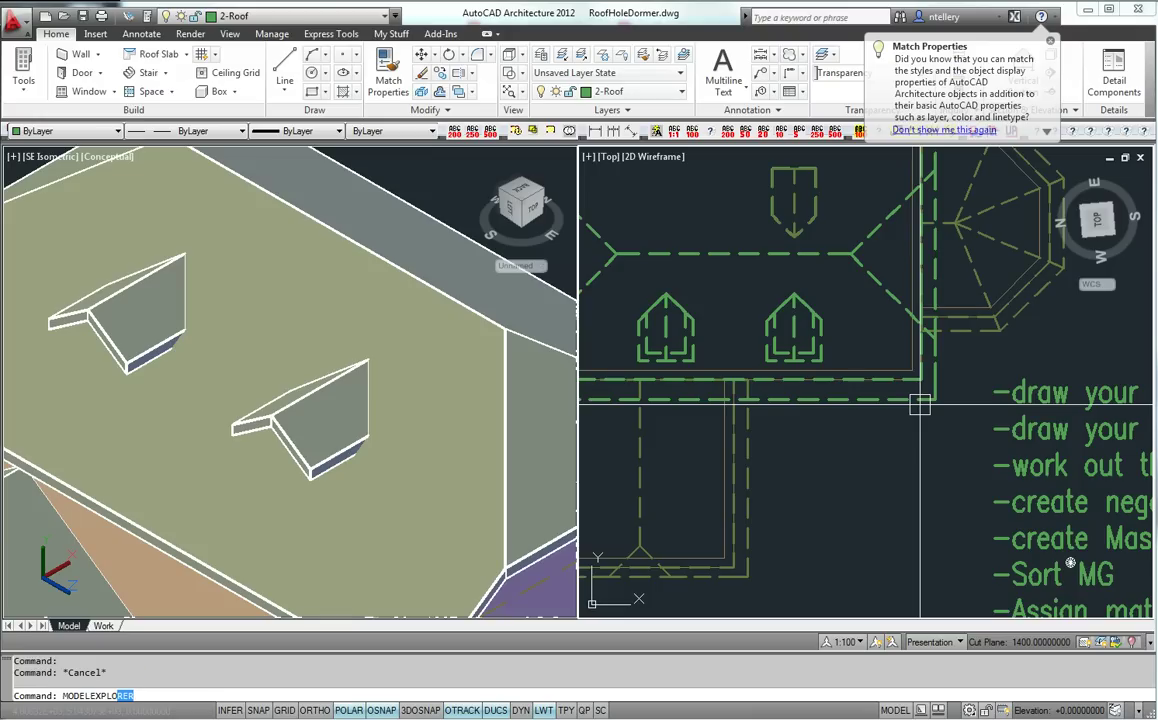
{"action": "key", "text": "Return"}
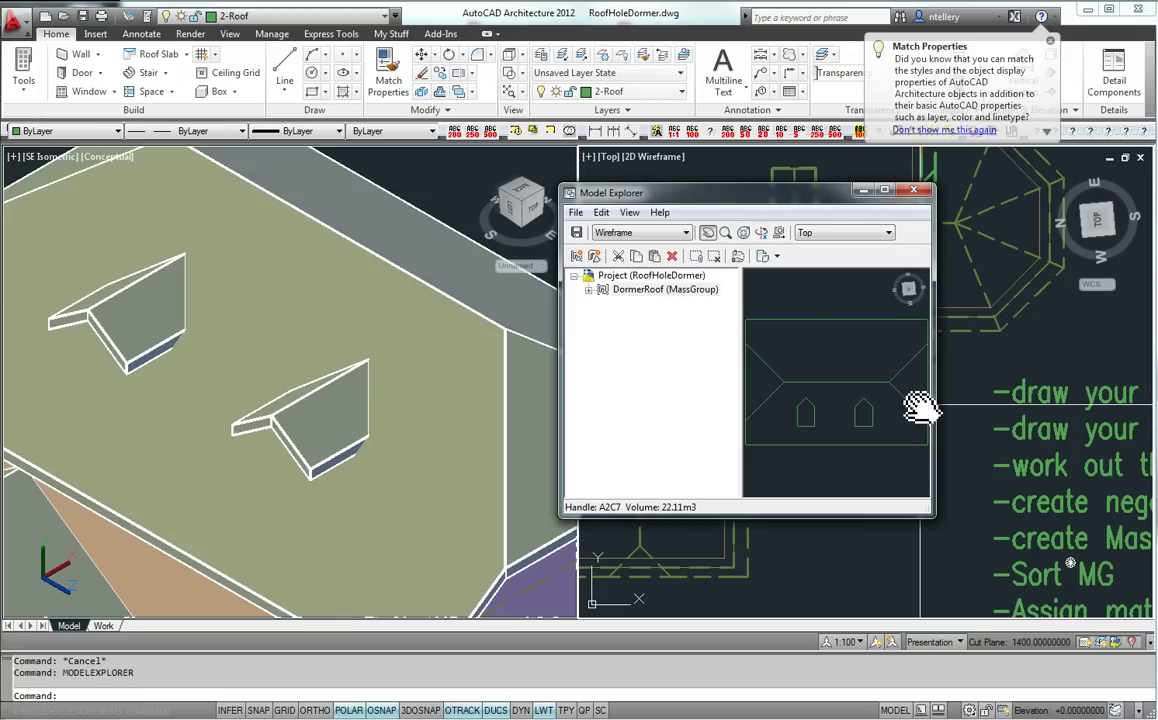
{"action": "left_click_drag", "start_coordinate": [795, 197], "coordinate": [634, 190]}
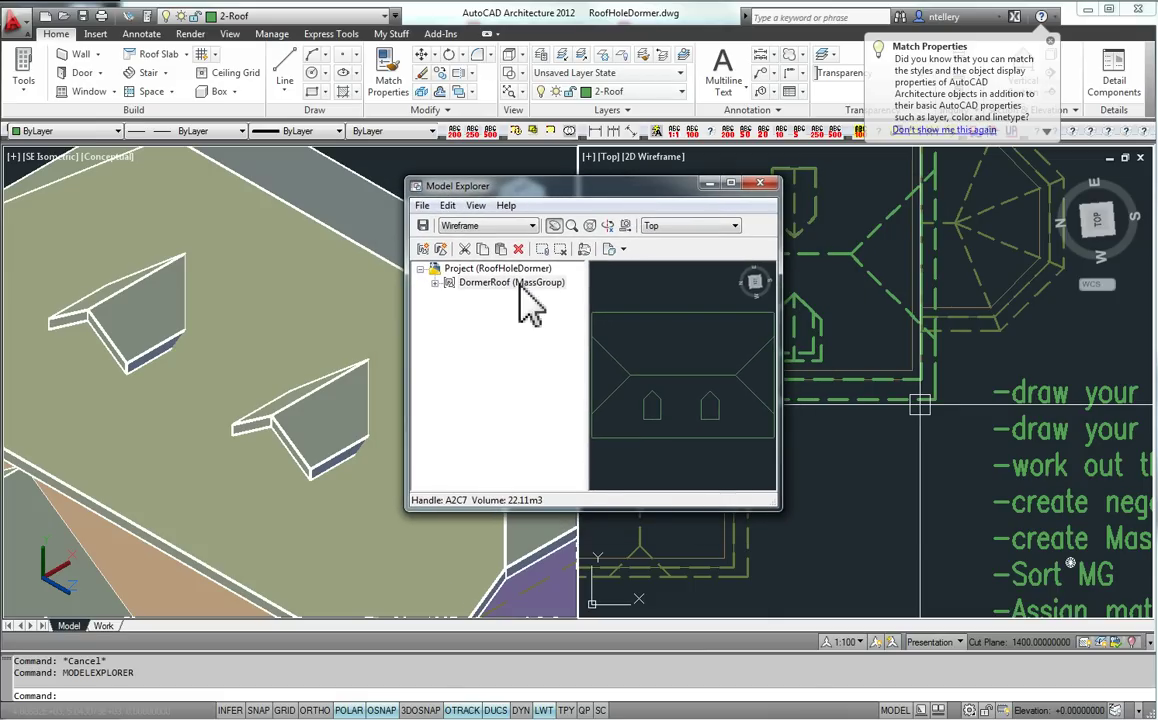
Step: Create a new mass group in the RoofHoleDormer project and attach the main roof and the front dormer roof without a mass element
{"action": "left_click", "coordinate": [498, 270]}
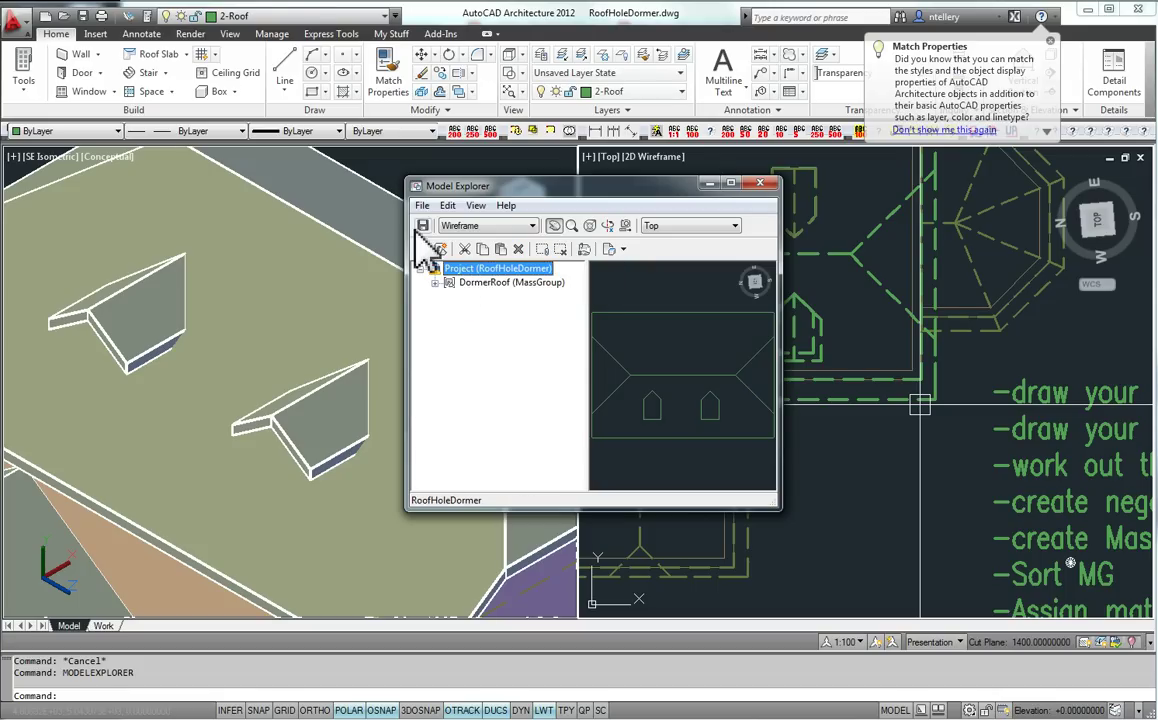
{"action": "left_click", "coordinate": [422, 208]}
{"action": "left_click", "coordinate": [446, 224]}
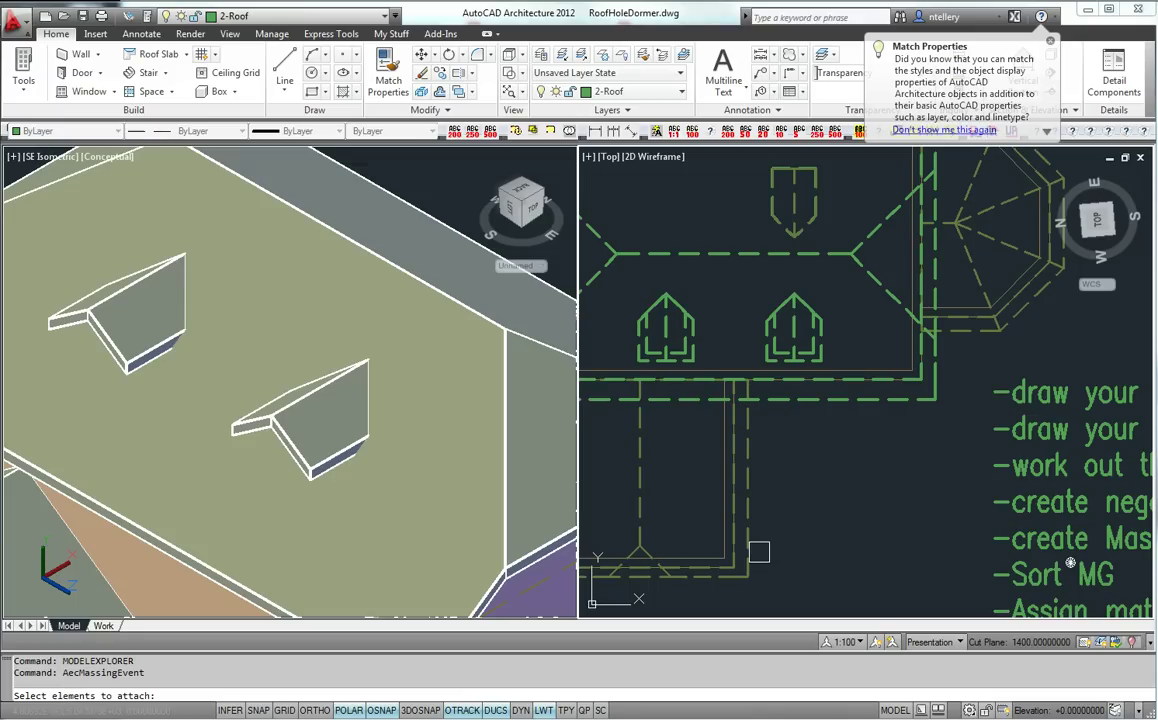
{"action": "left_click", "coordinate": [932, 406]}
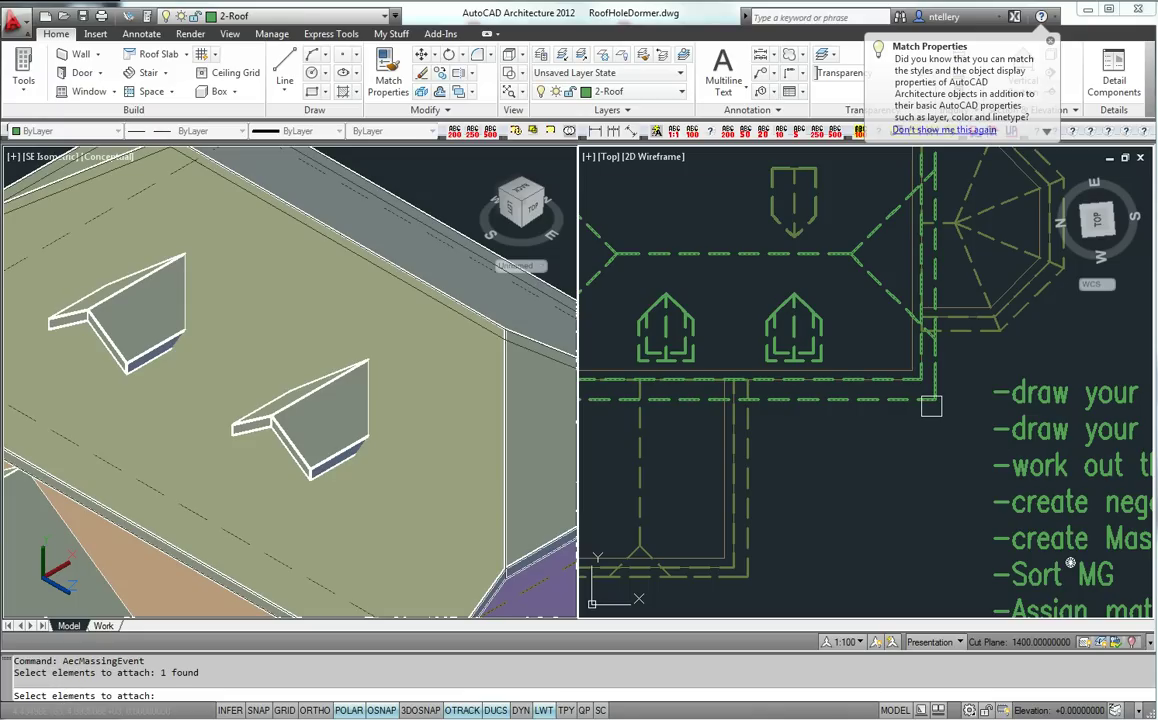
{"action": "left_click", "coordinate": [823, 332]}
{"action": "key", "text": "Return"}
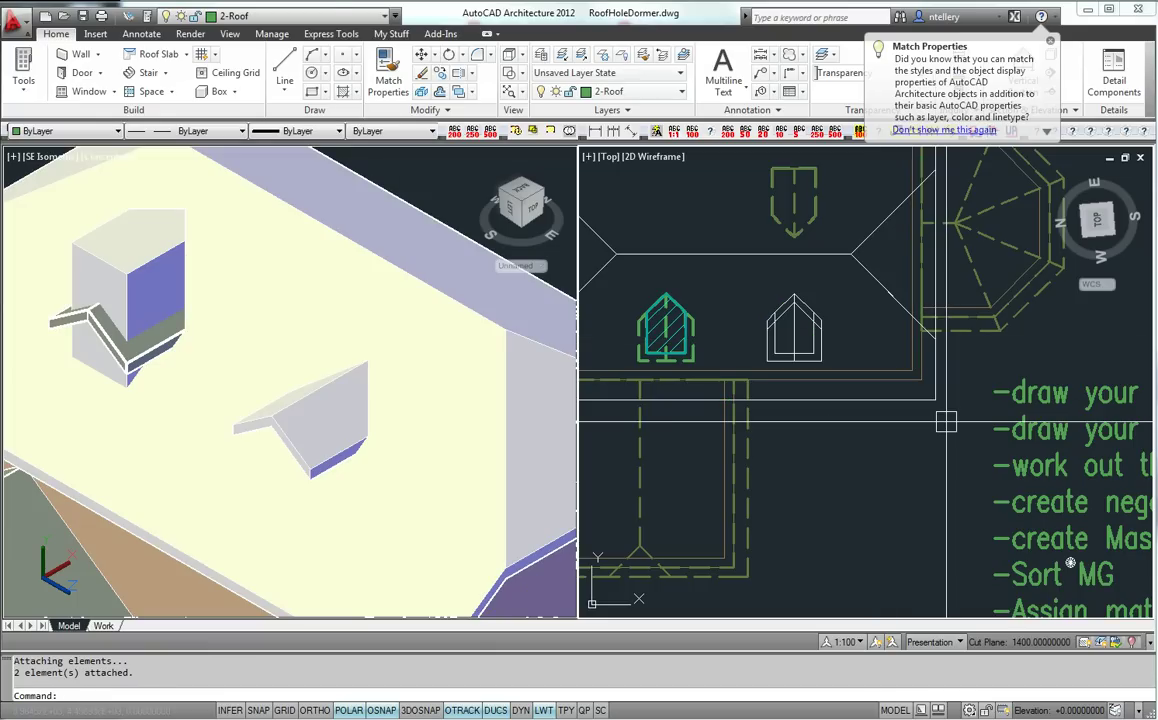
Step: Inspect the new mass group in the Object Viewer and check its grip for attaching elements
{"action": "left_click", "coordinate": [920, 407]}
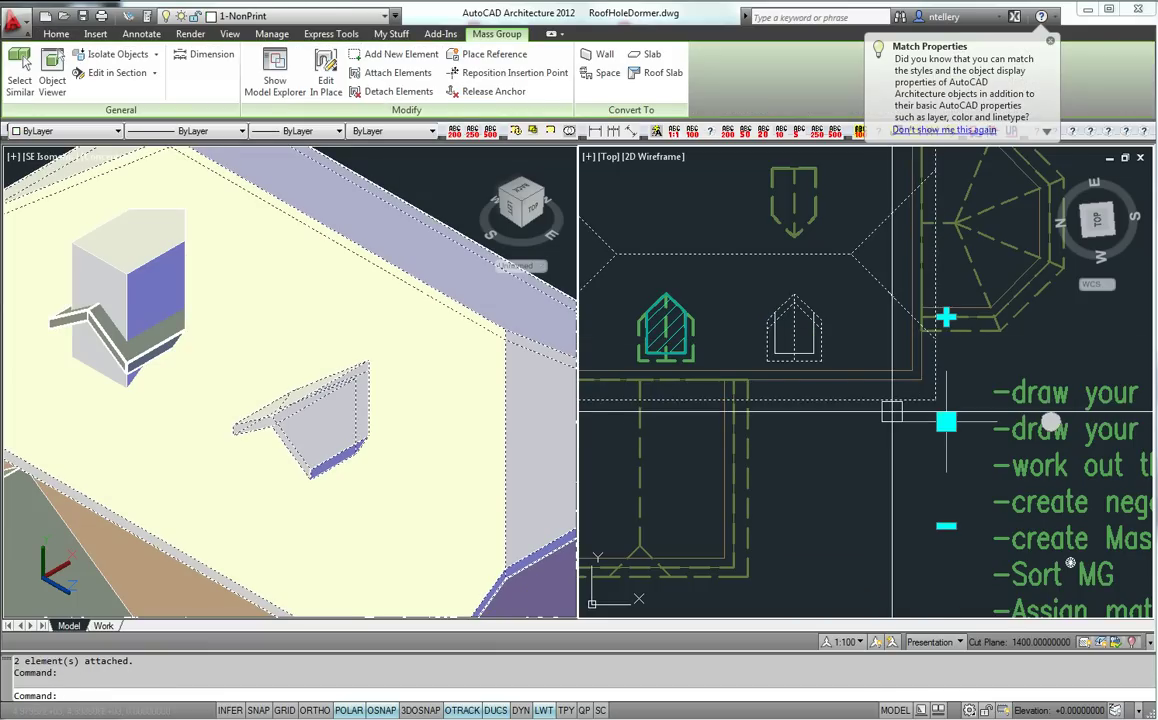
{"action": "right_click", "coordinate": [893, 420]}
{"action": "left_click", "coordinate": [943, 344]}
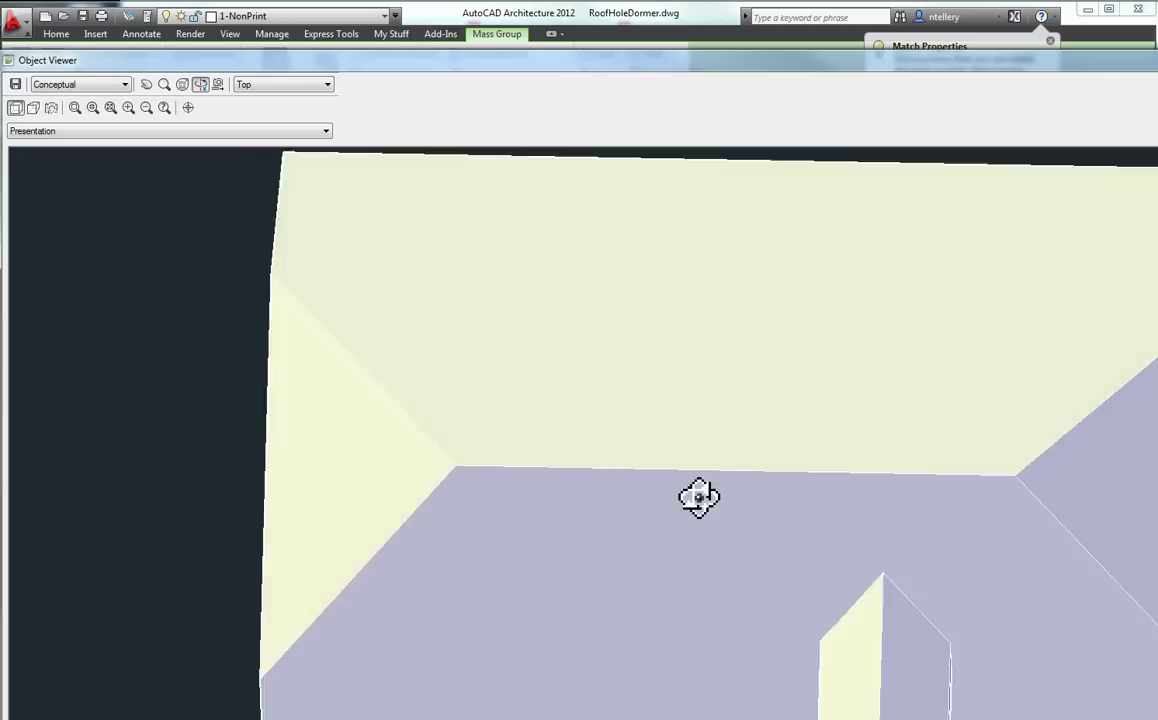
{"action": "left_click_drag", "start_coordinate": [628, 341], "coordinate": [768, 520]}
{"action": "key", "text": "Escape"}
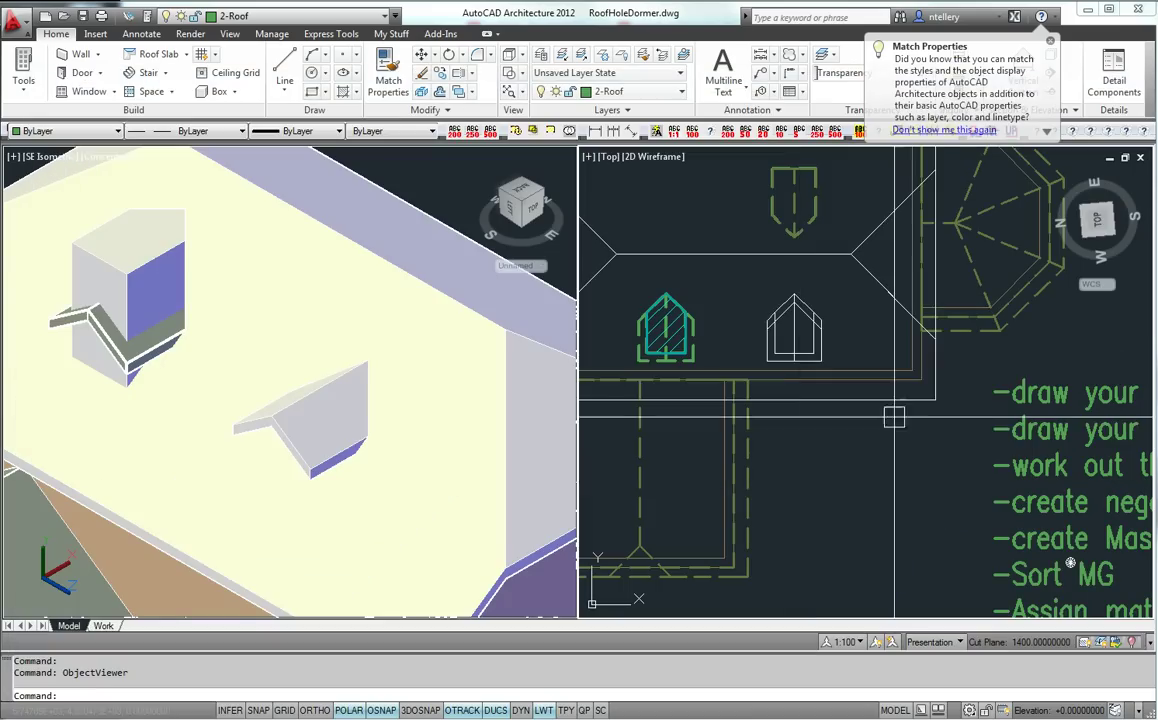
{"action": "left_click", "coordinate": [937, 373]}
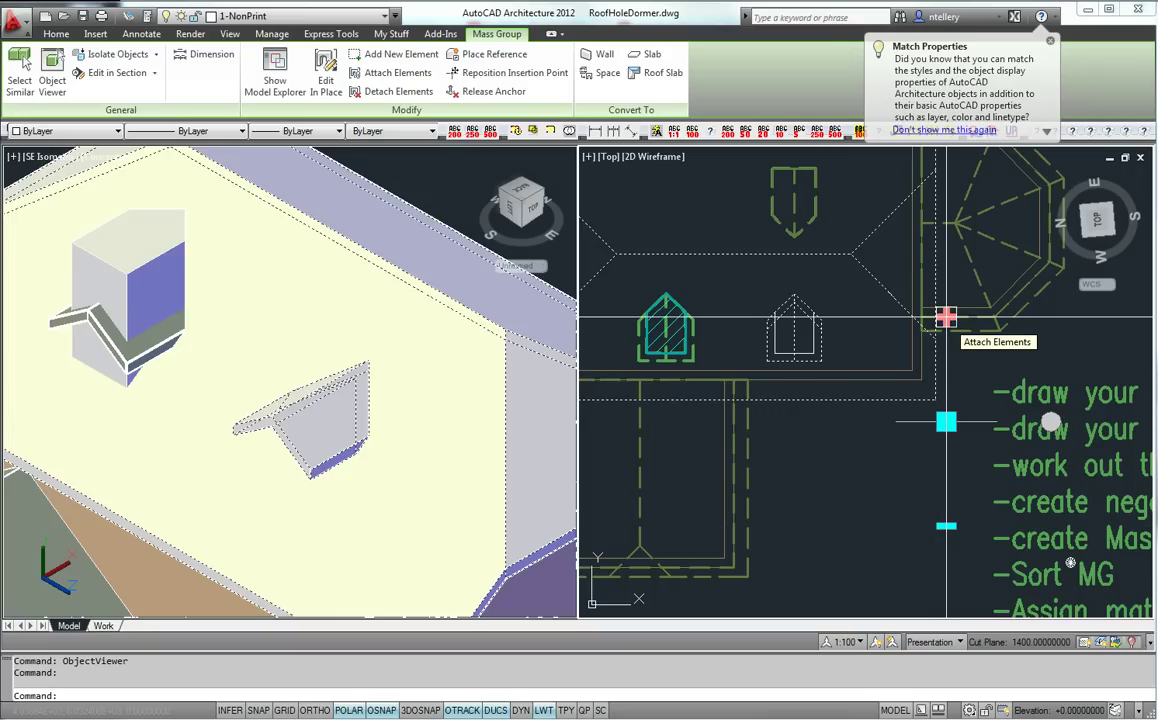
{"action": "key", "text": "Escape"}
{"action": "key", "text": "Escape"}
Step: Examine the existing hatched mass element on the neighbouring dormer and compare it with the outline inside the grouped dormer
{"action": "middle_click_drag", "start_coordinate": [756, 341], "coordinate": [776, 401]}
{"action": "scroll", "coordinate": [690, 385], "scroll_direction": "up", "scroll_amount": 5}
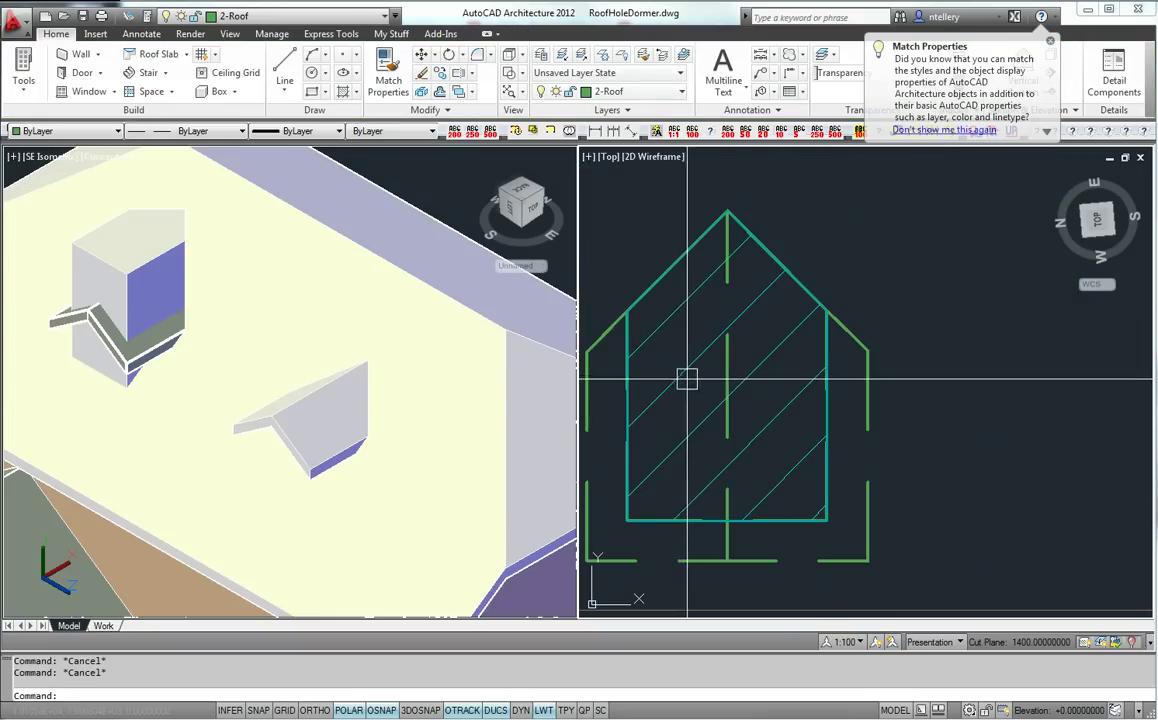
{"action": "scroll", "coordinate": [687, 378], "scroll_direction": "down", "scroll_amount": 5}
{"action": "left_click", "coordinate": [780, 393]}
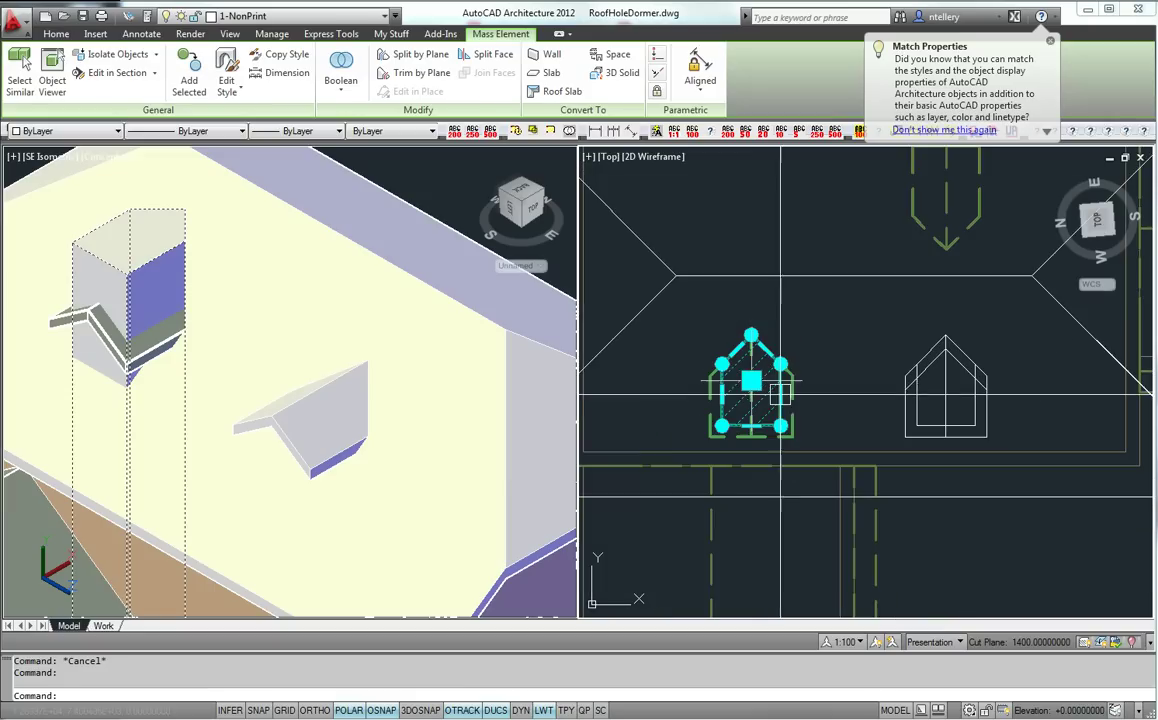
{"action": "middle_click_drag", "start_coordinate": [921, 386], "coordinate": [827, 383]}
{"action": "scroll", "coordinate": [809, 383], "scroll_direction": "up", "scroll_amount": 3}
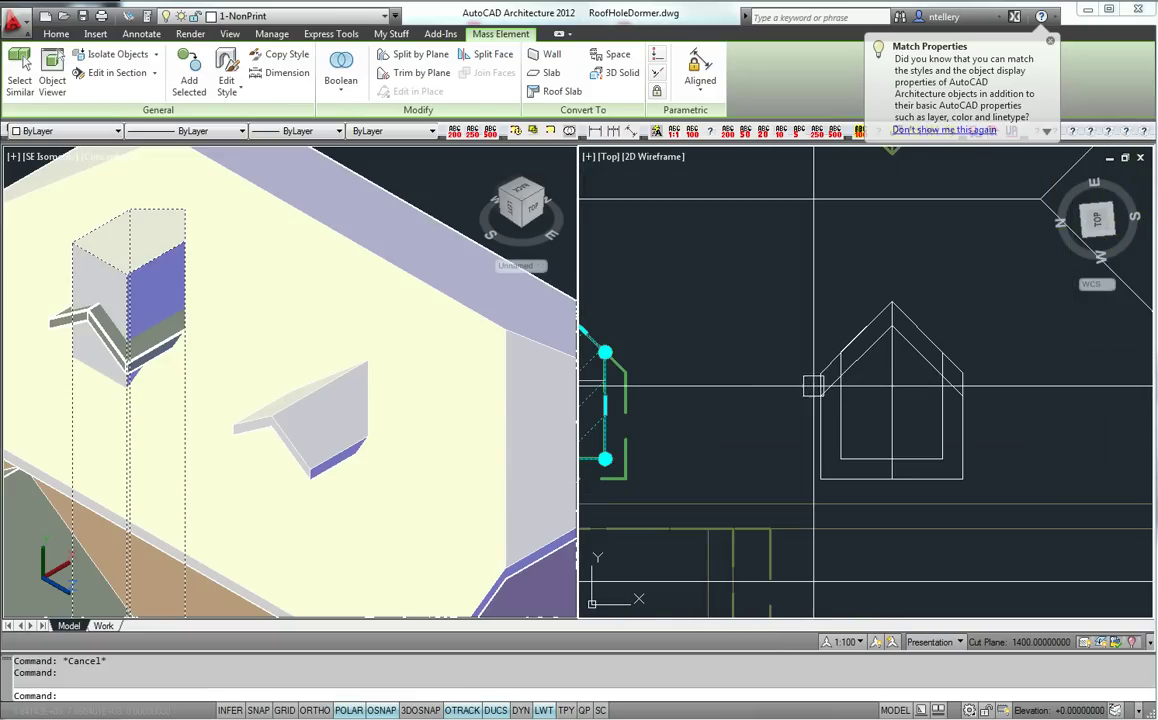
{"action": "middle_click_drag", "start_coordinate": [691, 393], "coordinate": [819, 393]}
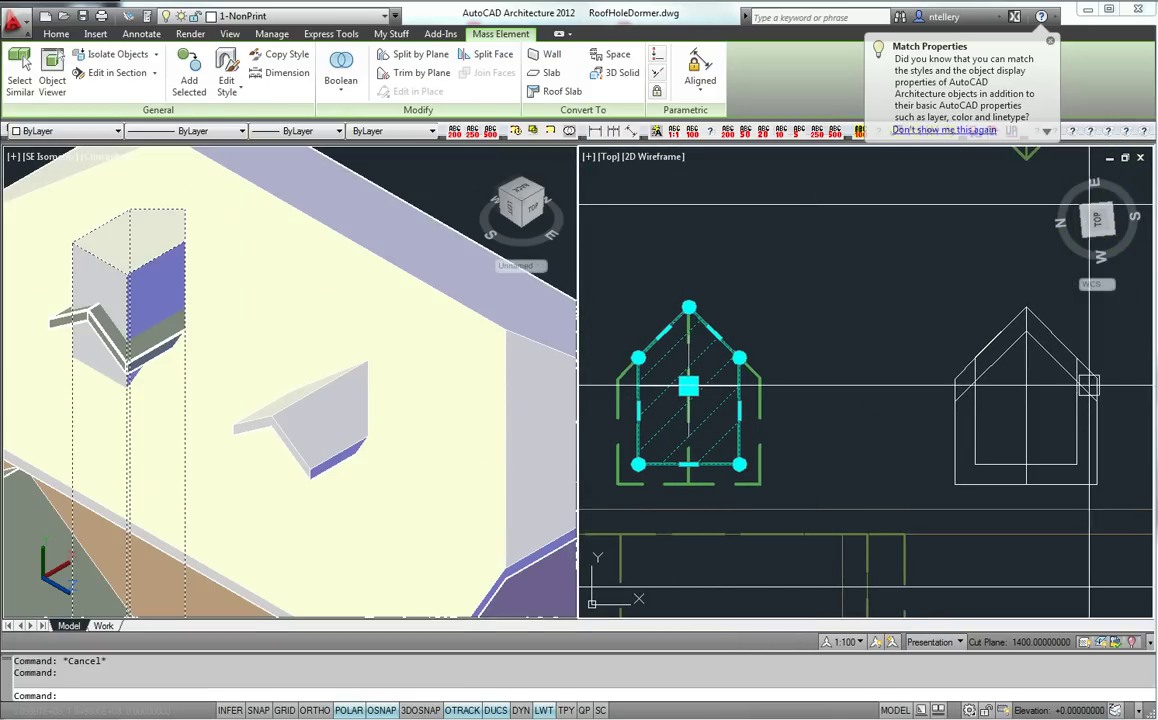
{"action": "middle_click_drag", "start_coordinate": [993, 390], "coordinate": [980, 392]}
{"action": "key", "text": "Escape"}
Step: Convert the inner outline of the grouped dormer to a mass element extruded to 9000, erasing the source linework
{"action": "left_click", "coordinate": [846, 279]}
{"action": "left_click", "coordinate": [990, 476]}
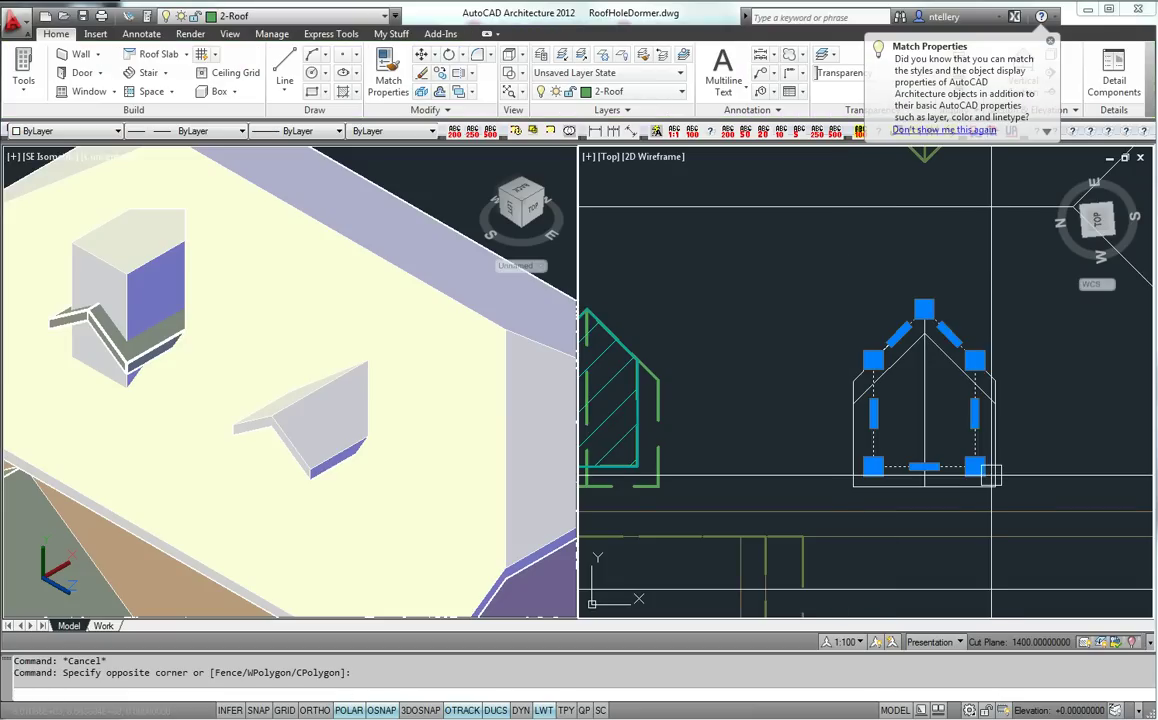
{"action": "right_click", "coordinate": [946, 402]}
{"action": "mouse_move", "coordinate": [1000, 550]}
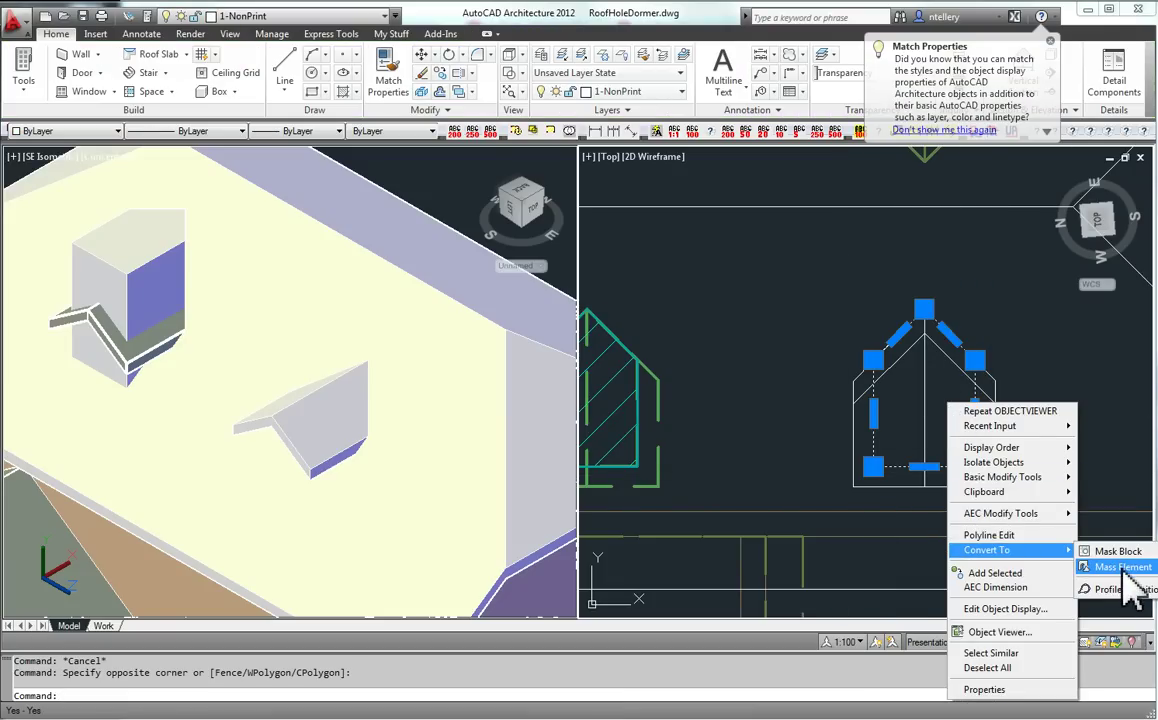
{"action": "left_click", "coordinate": [1124, 573]}
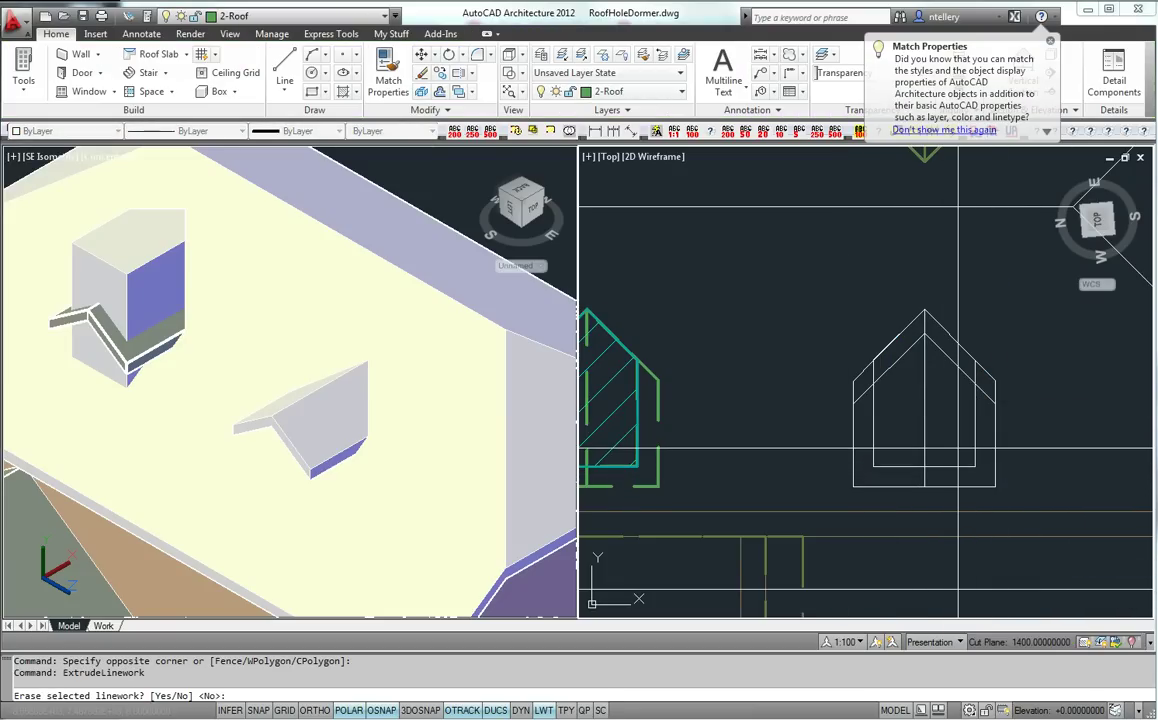
{"action": "type", "text": "y"}
{"action": "key", "text": "Return"}
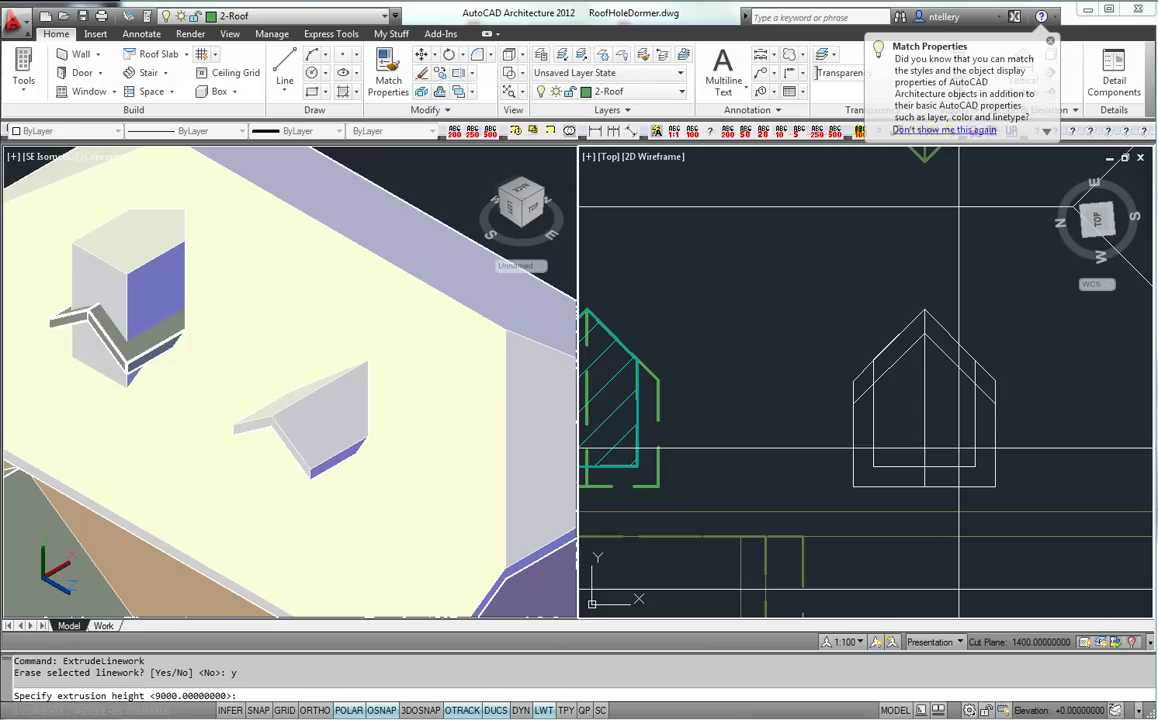
{"action": "key", "text": "Return"}
{"action": "scroll", "coordinate": [958, 449], "scroll_direction": "down", "scroll_amount": 3}
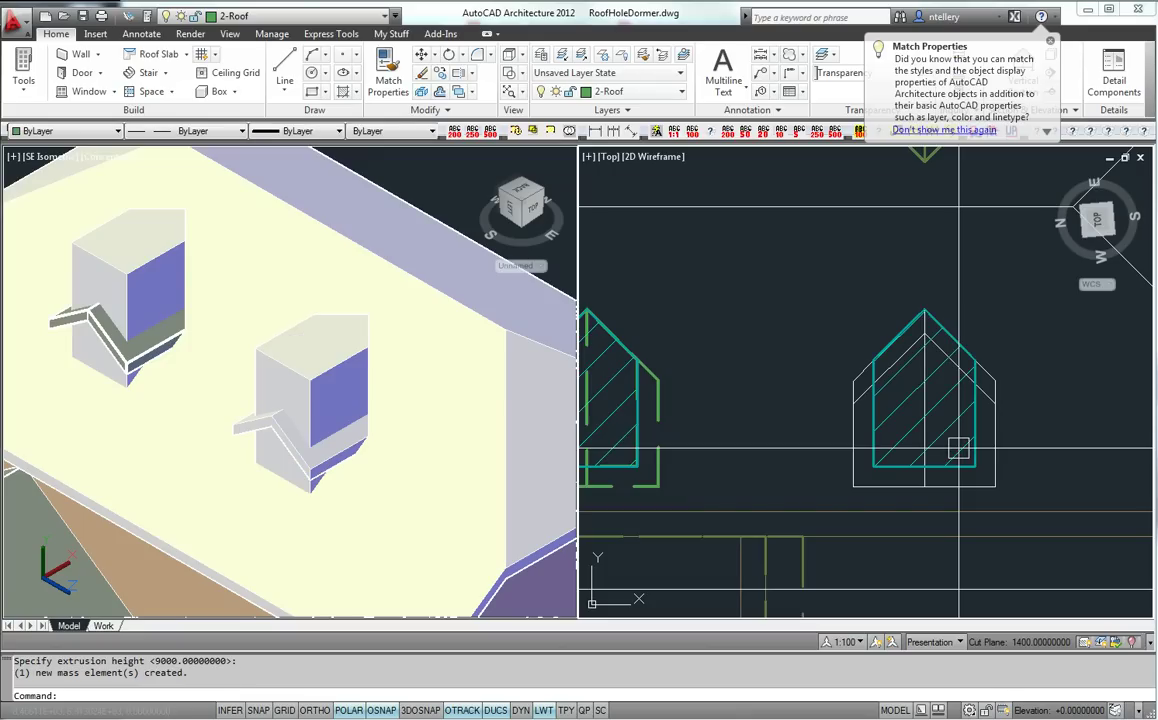
Step: Attach the new mass element and the neighbouring ungrouped dormer roof to the mass group
{"action": "scroll", "coordinate": [1023, 457], "scroll_direction": "down", "scroll_amount": 3}
{"action": "left_click", "coordinate": [858, 398]}
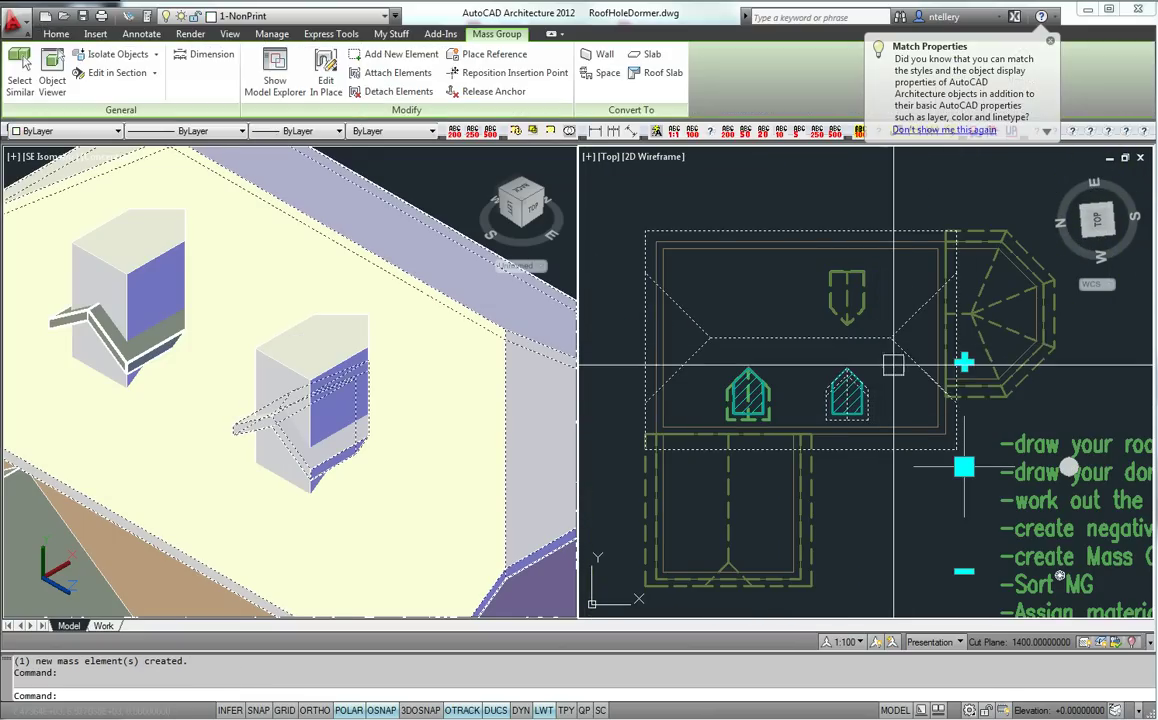
{"action": "left_click", "coordinate": [963, 362]}
{"action": "scroll", "coordinate": [839, 402], "scroll_direction": "up", "scroll_amount": 4}
{"action": "left_click", "coordinate": [841, 404]}
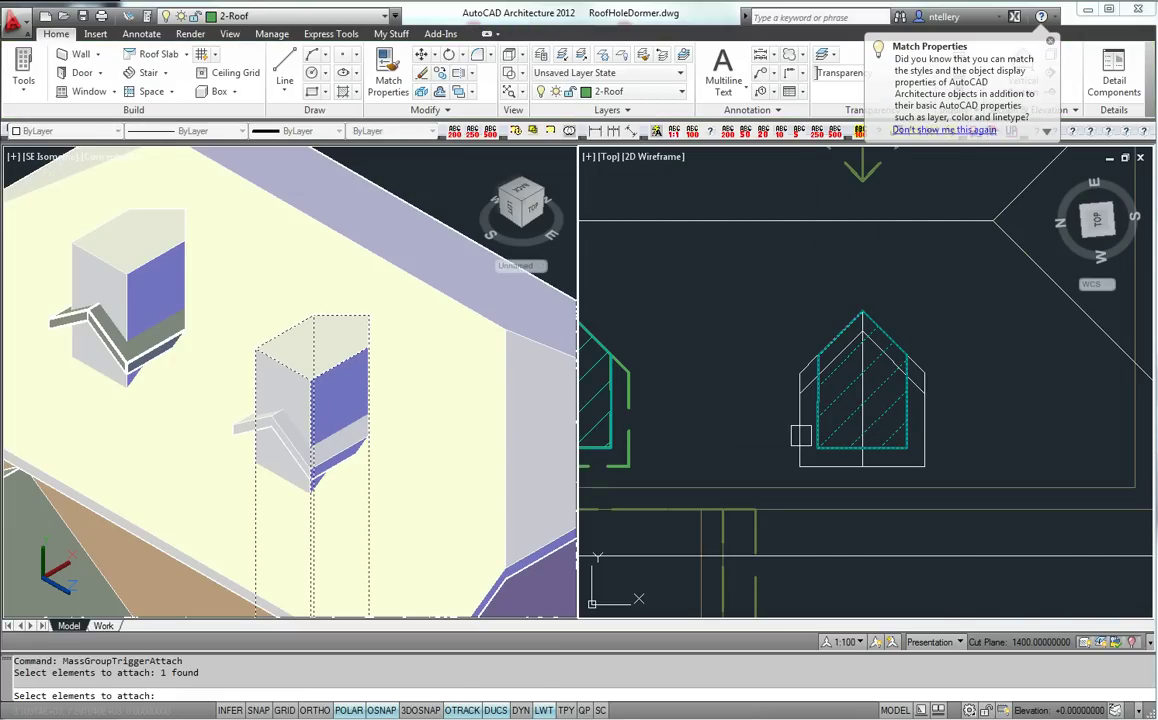
{"action": "left_click", "coordinate": [809, 435]}
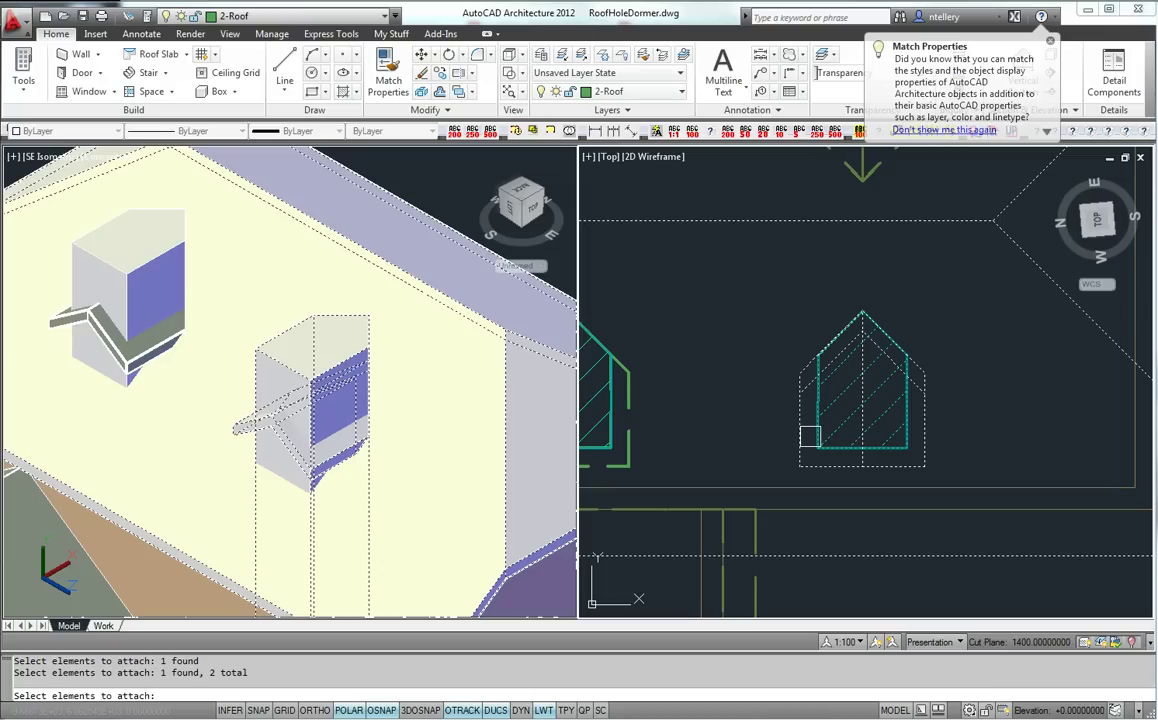
{"action": "middle_click_drag", "start_coordinate": [810, 436], "coordinate": [975, 422]}
{"action": "left_click", "coordinate": [796, 437]}
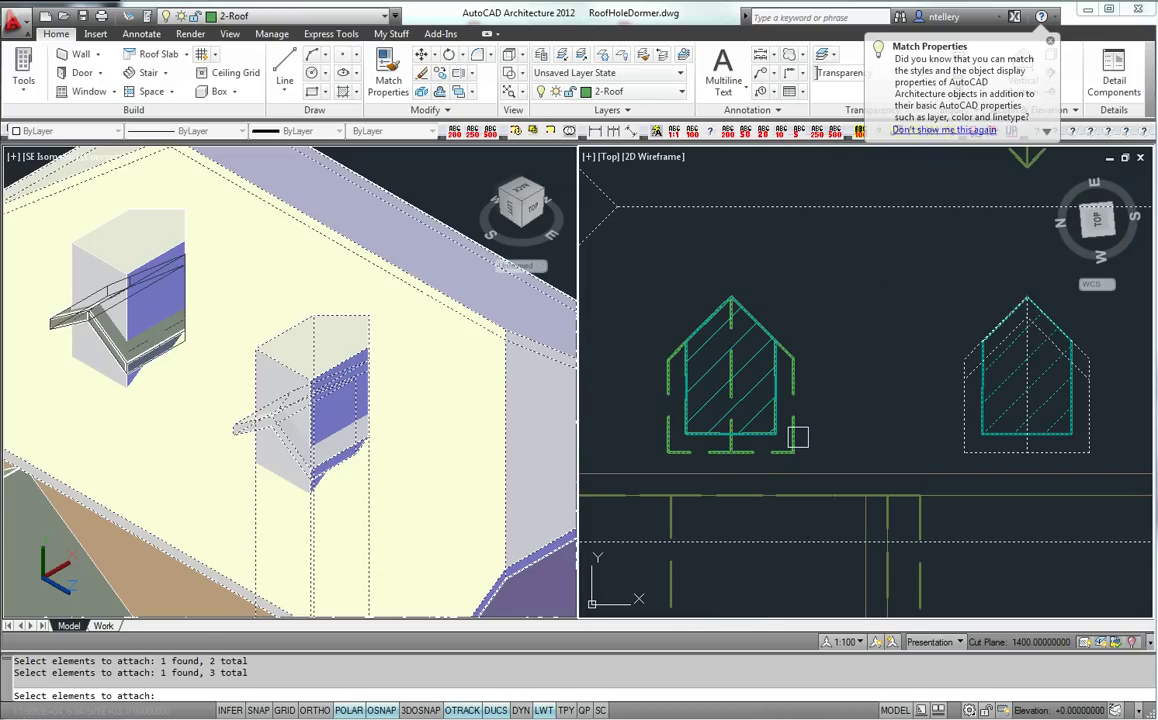
{"action": "key", "text": "Return"}
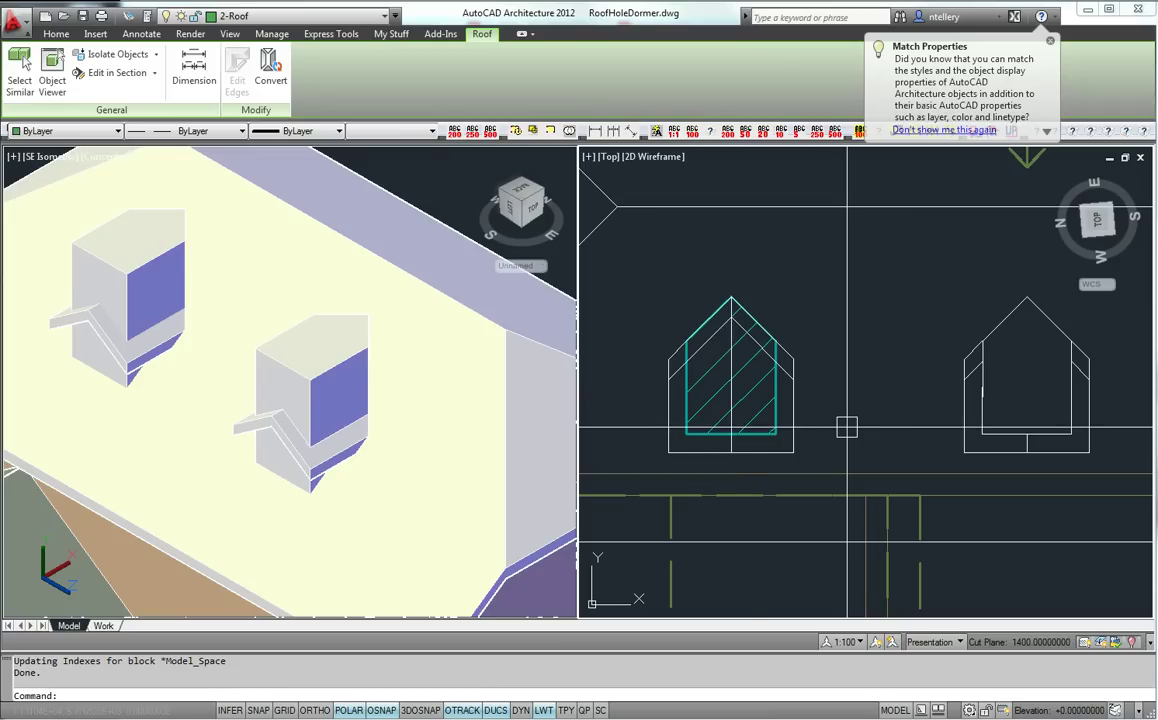
{"action": "scroll", "coordinate": [885, 455], "scroll_direction": "down", "scroll_amount": 3}
{"action": "right_click", "coordinate": [887, 455]}
{"action": "left_click", "coordinate": [838, 360]}
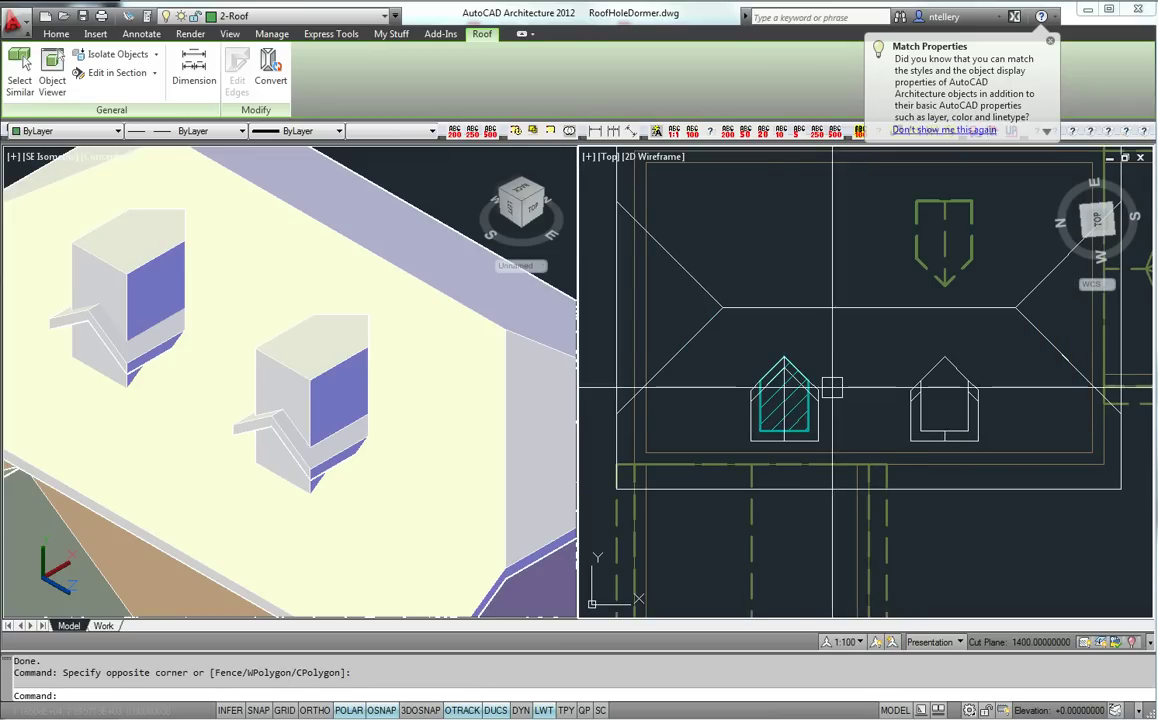
{"action": "scroll", "coordinate": [782, 403], "scroll_direction": "up", "scroll_amount": 3}
{"action": "left_click", "coordinate": [802, 411]}
{"action": "key", "text": "Escape"}
Step: Attach the neighbouring dormer's remaining hatched mass element to the mass group
{"action": "scroll", "coordinate": [802, 411], "scroll_direction": "down", "scroll_amount": 5}
{"action": "left_click", "coordinate": [941, 437]}
{"action": "left_click", "coordinate": [945, 452]}
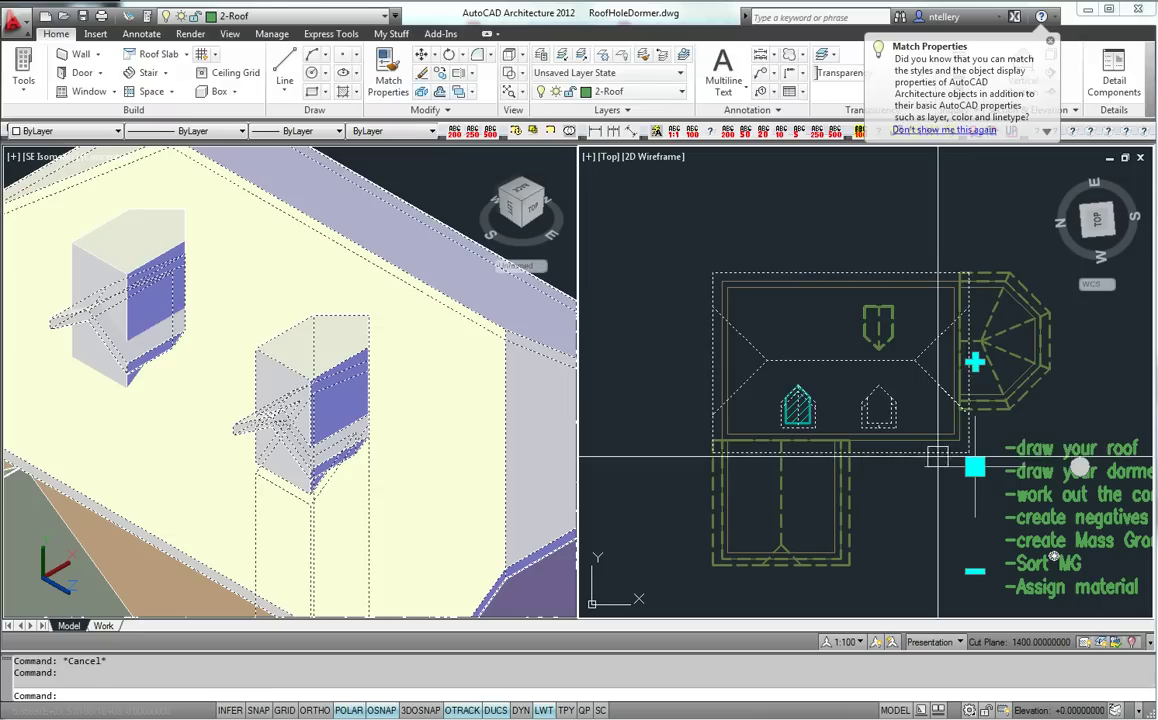
{"action": "left_click", "coordinate": [975, 362]}
{"action": "scroll", "coordinate": [800, 410], "scroll_direction": "up", "scroll_amount": 7}
{"action": "left_click", "coordinate": [793, 414]}
{"action": "key", "text": "Return"}
{"action": "scroll", "coordinate": [792, 414], "scroll_direction": "down", "scroll_amount": 7}
{"action": "scroll", "coordinate": [900, 422], "scroll_direction": "up", "scroll_amount": 2}
{"action": "key", "text": "Escape"}
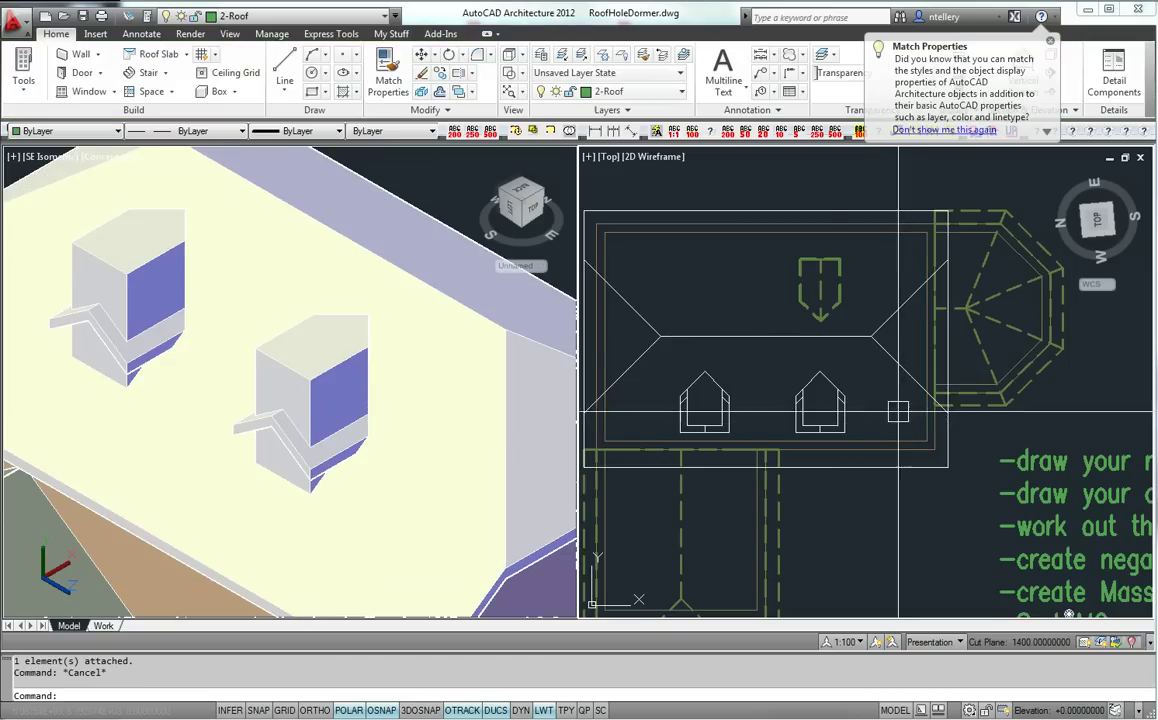
Step: Bring back the Model Explorer clear of the 3D dormers, expand the unnamed mass group and review its roof and extrusion components
{"action": "left_click", "coordinate": [891, 357]}
{"action": "left_click", "coordinate": [328, 718]}
{"action": "left_click", "coordinate": [397, 695]}
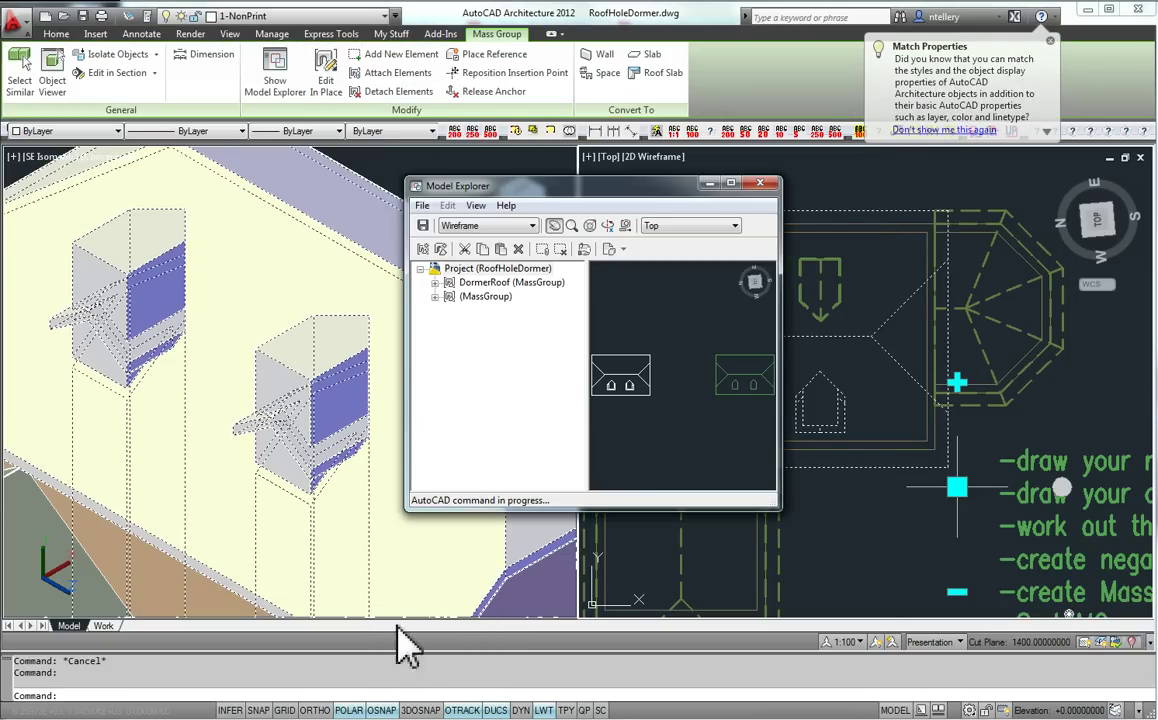
{"action": "left_click_drag", "start_coordinate": [560, 196], "coordinate": [885, 265]}
{"action": "left_click", "coordinate": [728, 354]}
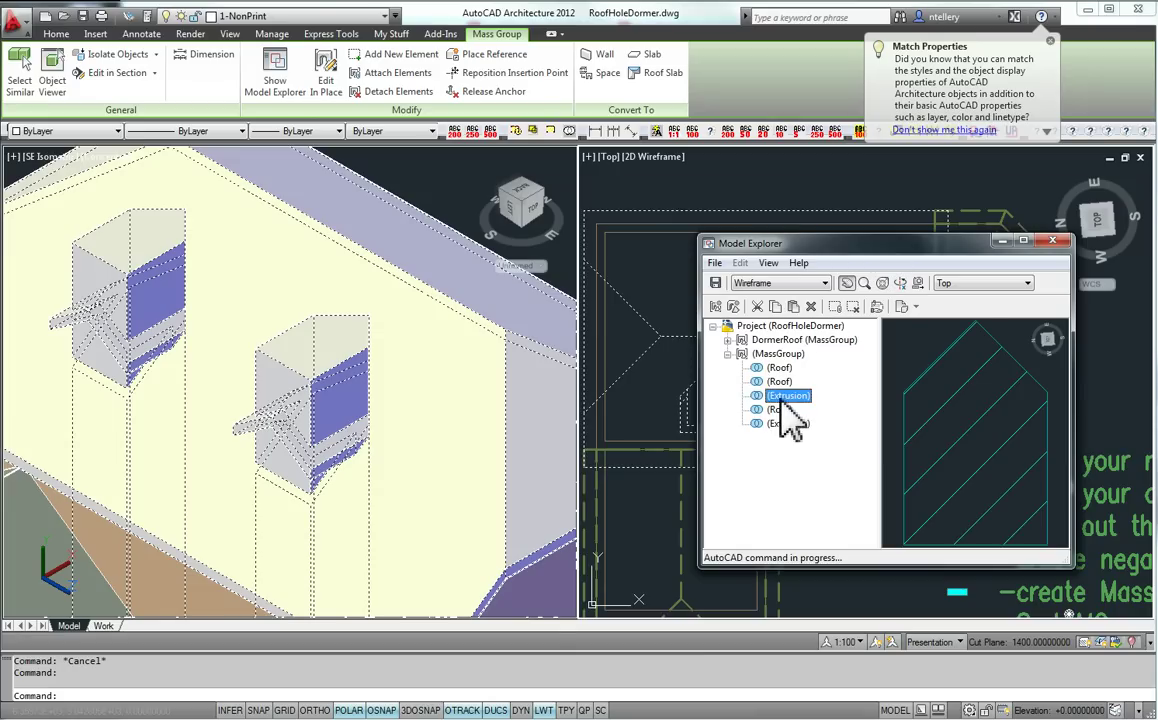
{"action": "left_click", "coordinate": [778, 382]}
{"action": "left_click", "coordinate": [778, 372]}
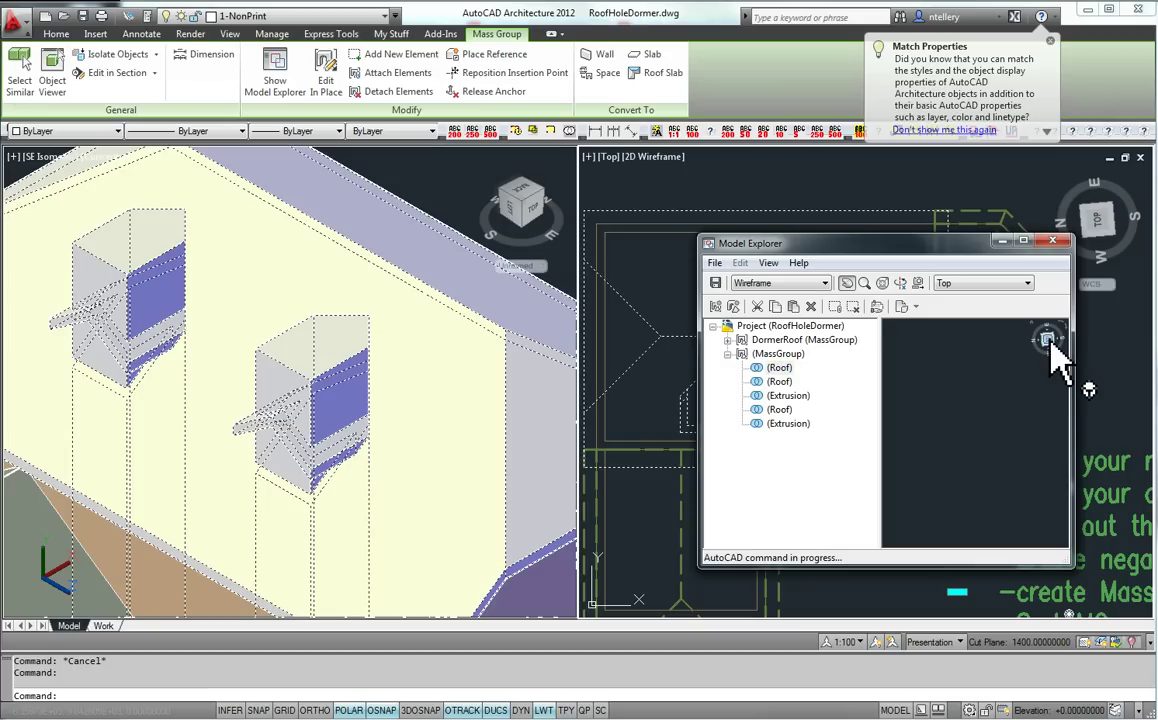
{"action": "key", "text": "Down"}
{"action": "key", "text": "Down"}
{"action": "key", "text": "Down"}
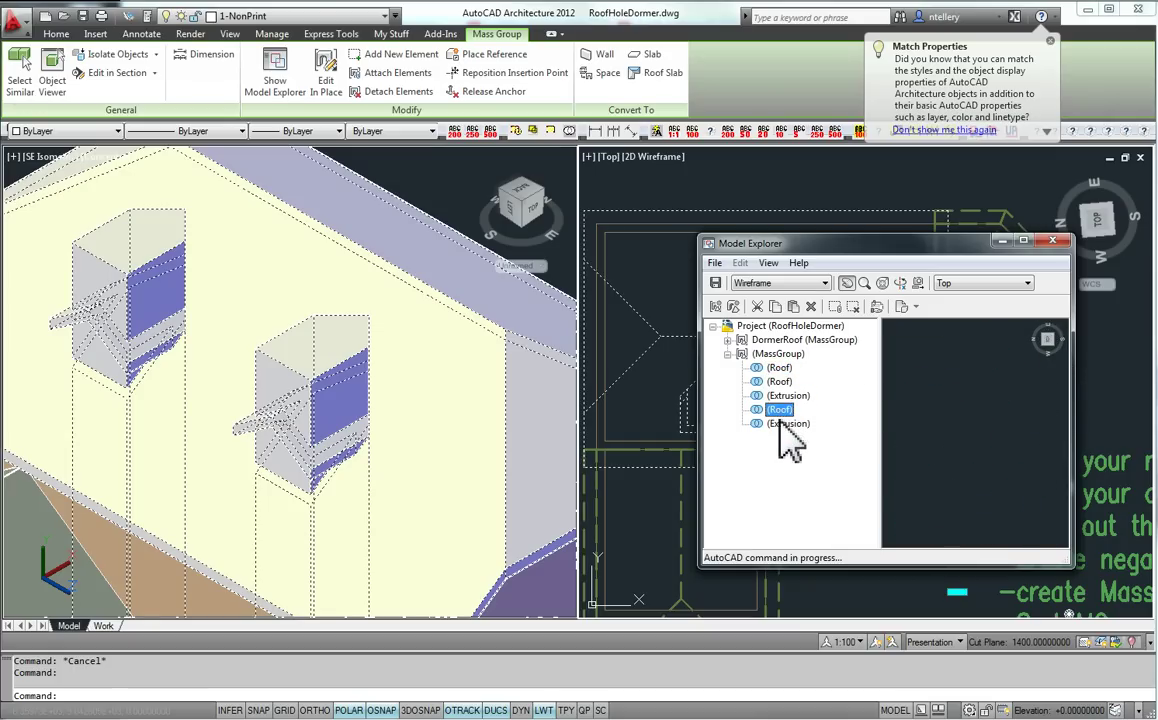
Step: Clear the mass group's selection in the drawing and return to the Model Explorer, placing it clear of the 3D dormers
{"action": "left_click_drag", "start_coordinate": [787, 400], "coordinate": [788, 378]}
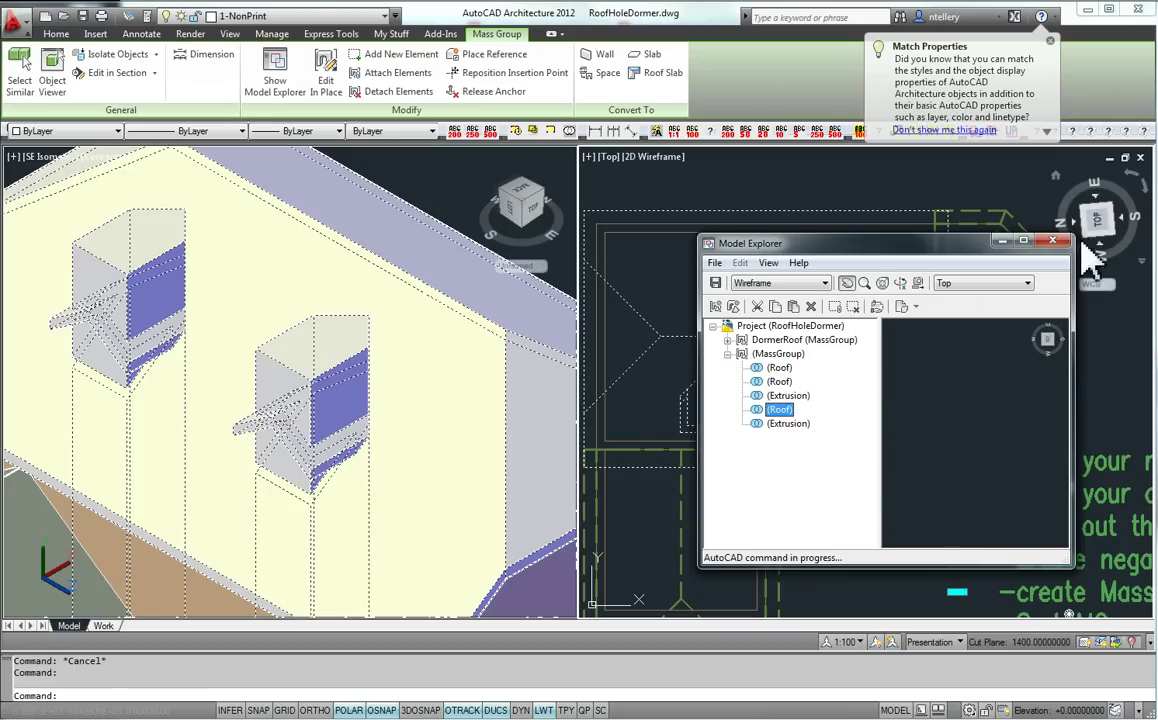
{"action": "left_click_drag", "start_coordinate": [840, 243], "coordinate": [366, 298]}
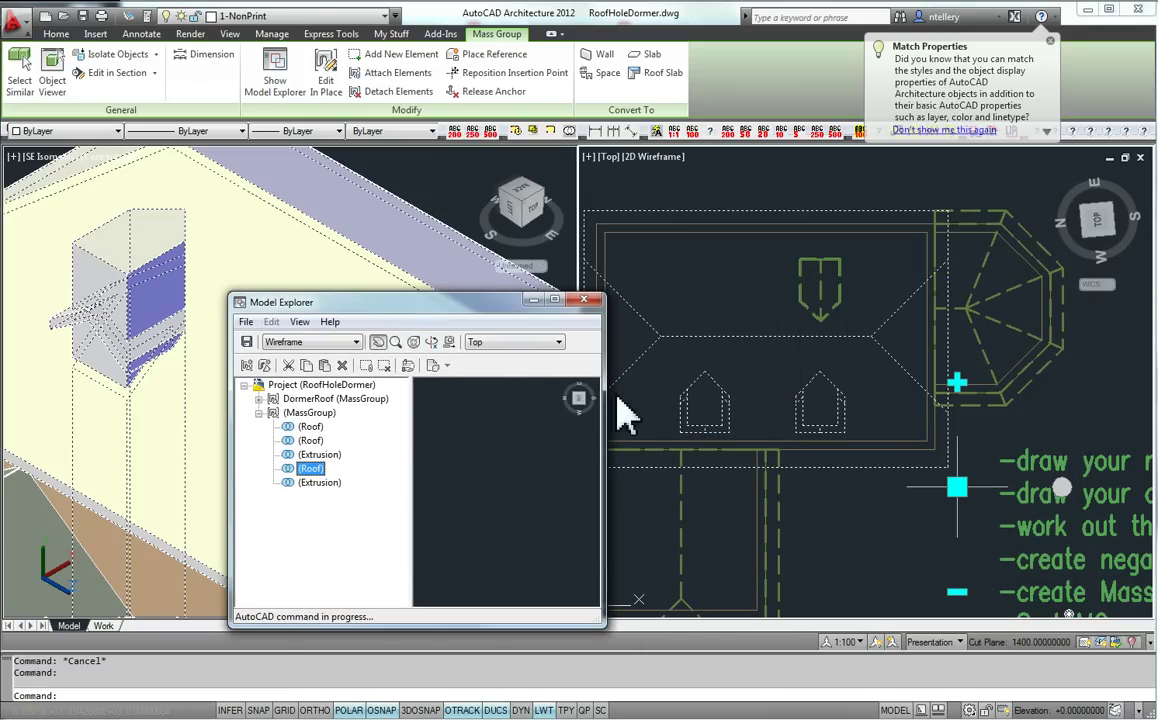
{"action": "left_click", "coordinate": [786, 431]}
{"action": "key", "text": "Escape"}
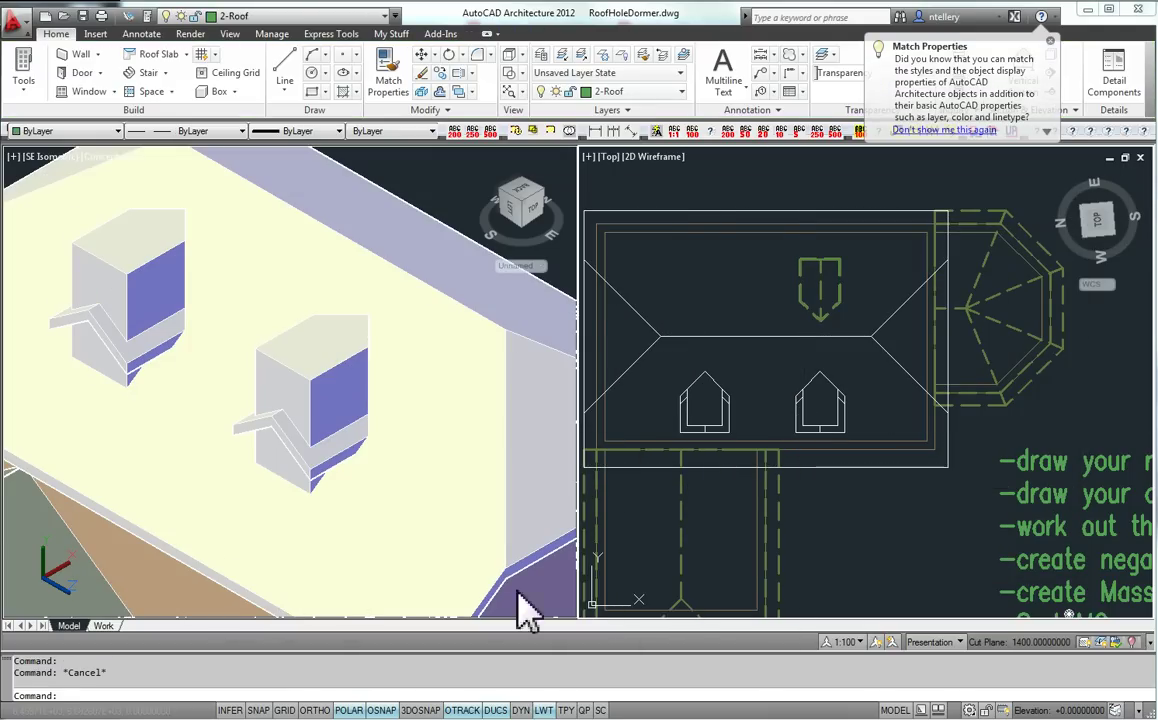
{"action": "left_click", "coordinate": [395, 690]}
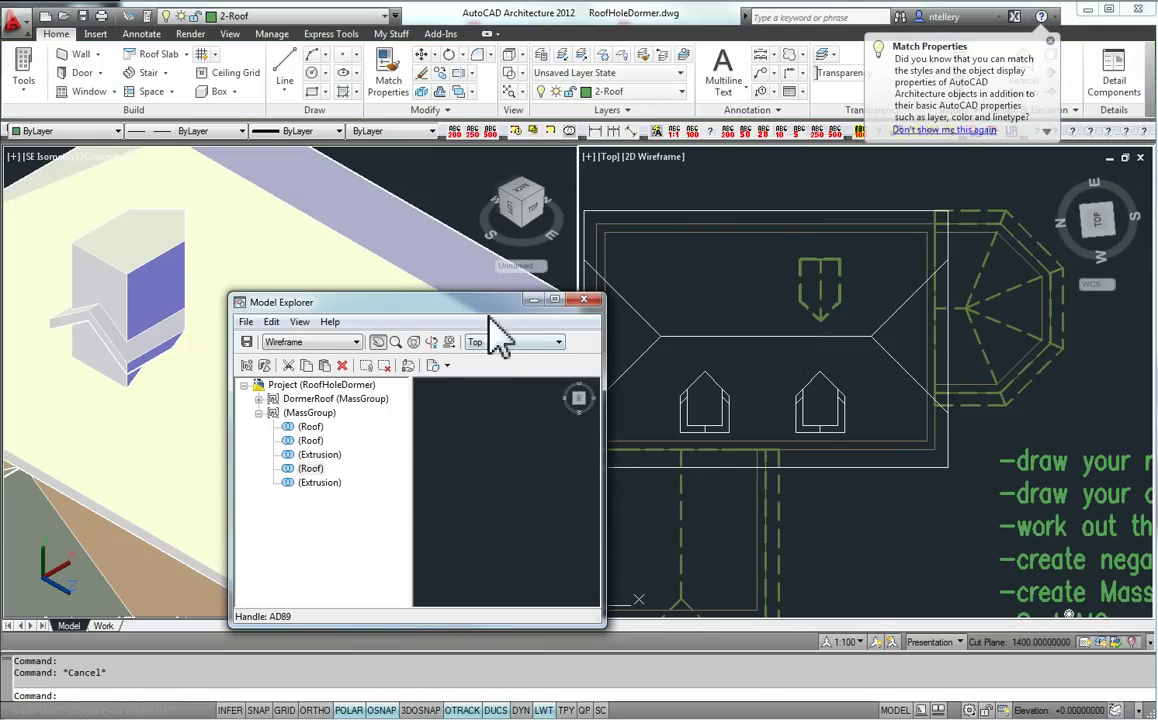
{"action": "left_click_drag", "start_coordinate": [441, 296], "coordinate": [757, 204]}
Step: Set the Boolean operation of both extrusions in the unnamed mass group to Subtractive
{"action": "left_click", "coordinate": [630, 349]}
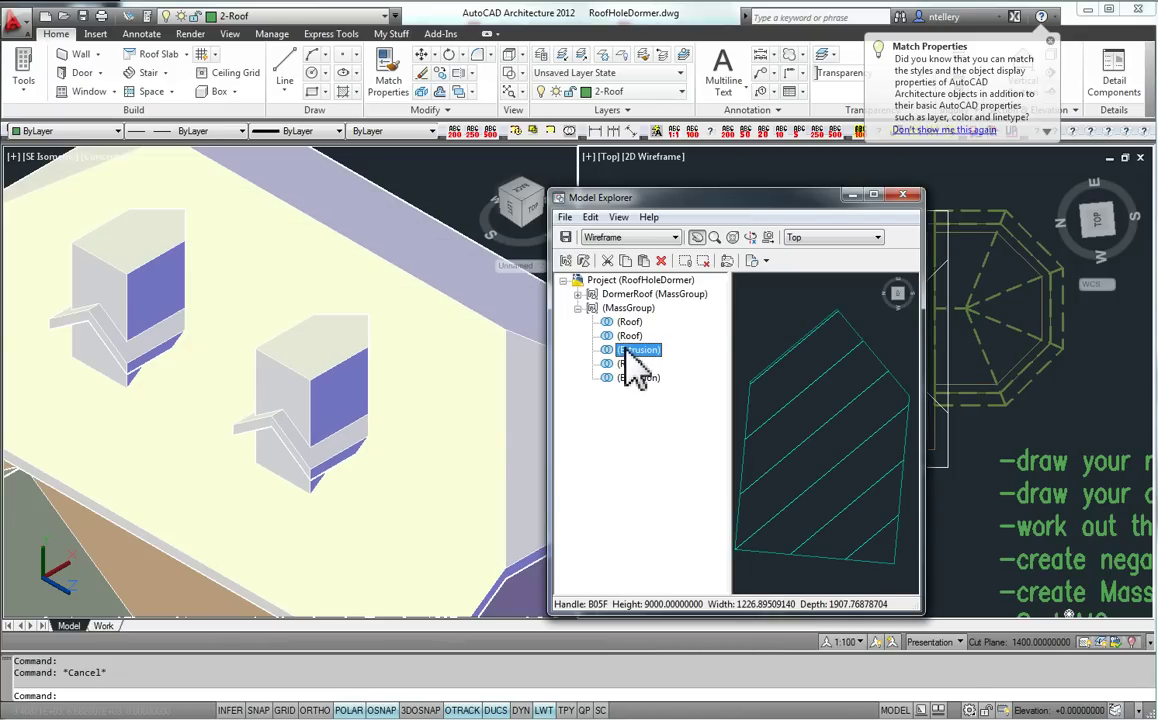
{"action": "right_click", "coordinate": [630, 360]}
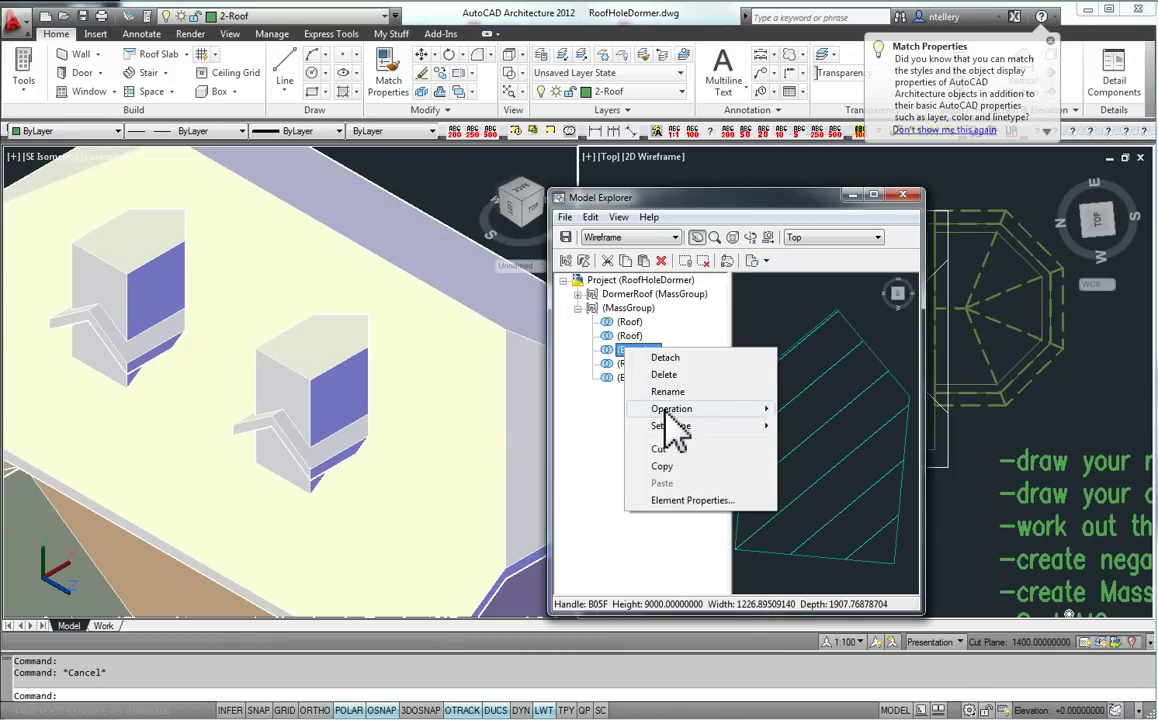
{"action": "mouse_move", "coordinate": [690, 408]}
{"action": "left_click", "coordinate": [815, 426]}
{"action": "right_click", "coordinate": [625, 378]}
{"action": "mouse_move", "coordinate": [667, 438]}
{"action": "left_click", "coordinate": [835, 455]}
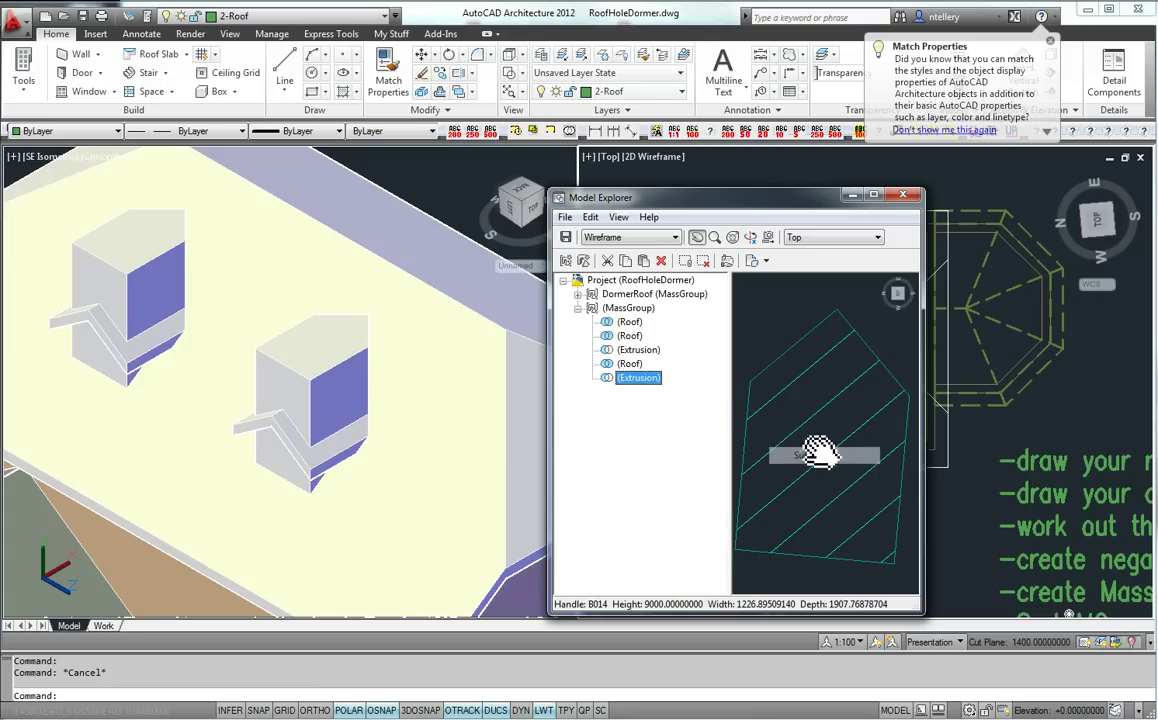
Step: Preview the whole mass group in 3D in the Model Explorer using the Conceptual visual style
{"action": "left_click", "coordinate": [628, 308]}
{"action": "mouse_move", "coordinate": [832, 473]}
{"action": "left_mouse_down"}
{"action": "mouse_move", "coordinate": [827, 440]}
{"action": "mouse_move", "coordinate": [830, 455]}
{"action": "left_mouse_up"}
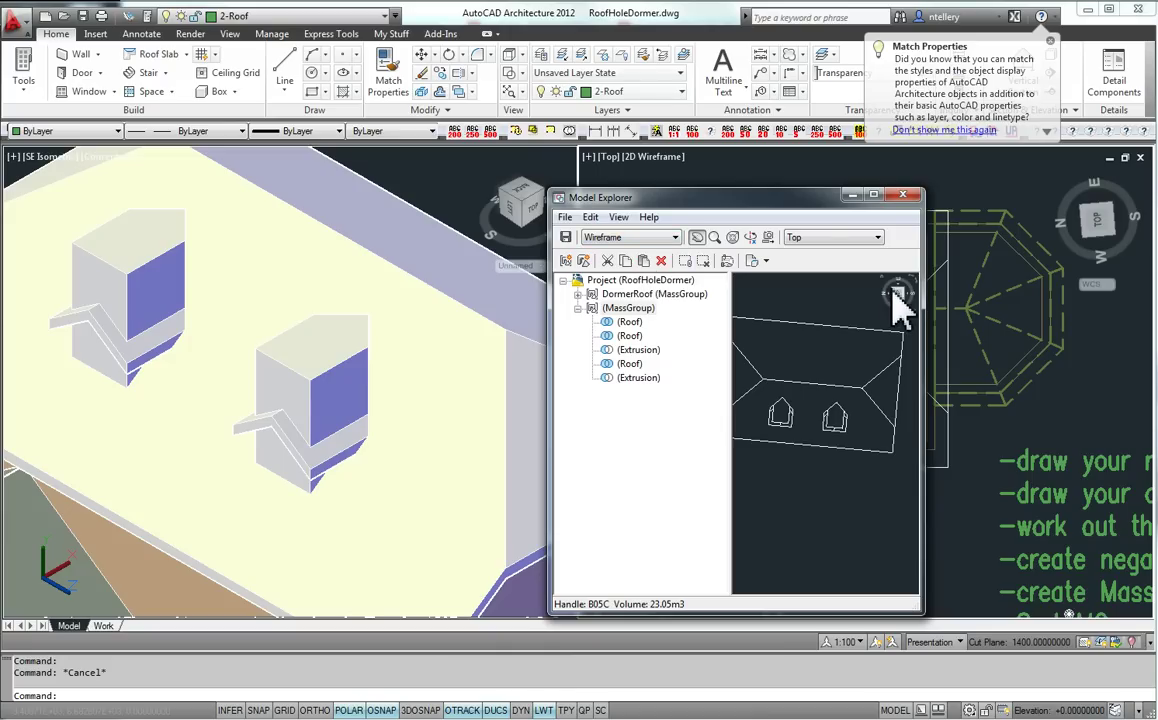
{"action": "mouse_move", "coordinate": [897, 293]}
{"action": "left_mouse_down"}
{"action": "mouse_move", "coordinate": [875, 281]}
{"action": "mouse_move", "coordinate": [888, 290]}
{"action": "left_mouse_up"}
{"action": "left_click_drag", "start_coordinate": [892, 477], "coordinate": [853, 421]}
{"action": "scroll", "coordinate": [874, 440], "scroll_direction": "up", "scroll_amount": 5}
{"action": "scroll", "coordinate": [820, 453], "scroll_direction": "up", "scroll_amount": 4}
{"action": "left_click", "coordinate": [662, 237]}
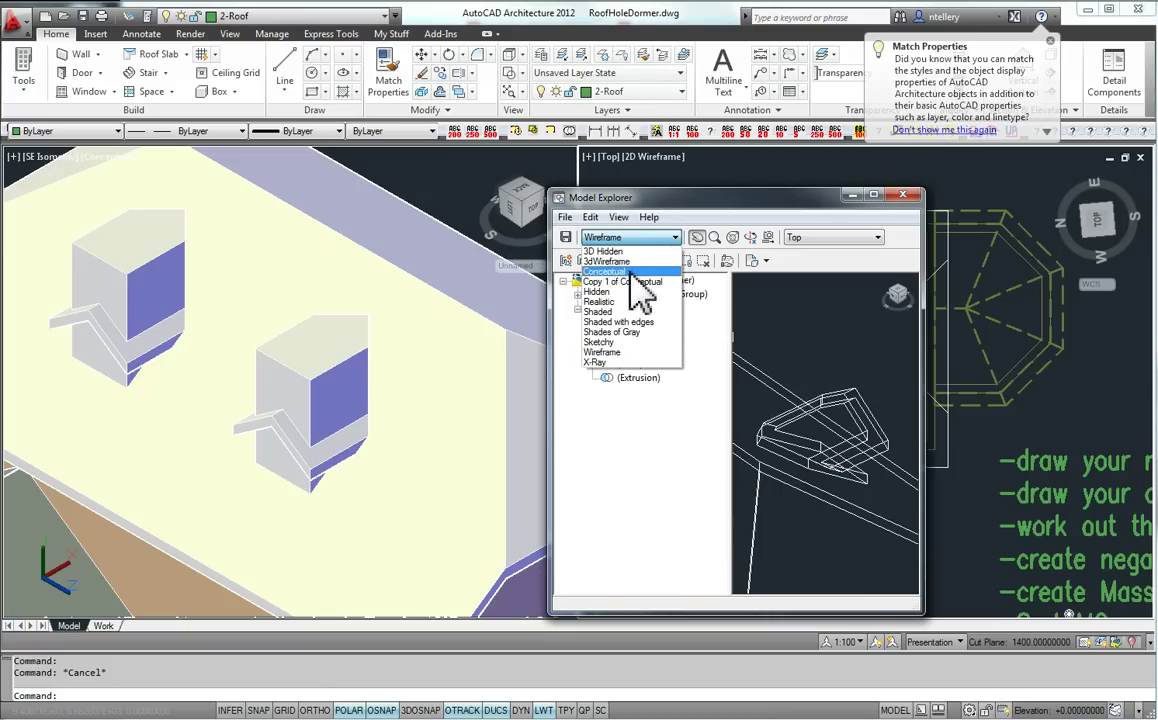
{"action": "left_click", "coordinate": [632, 272]}
Step: Reorder the mass group so both extrusions follow the main roof and precede the two dormer roofs, and inspect the dormer openings
{"action": "left_click", "coordinate": [636, 350]}
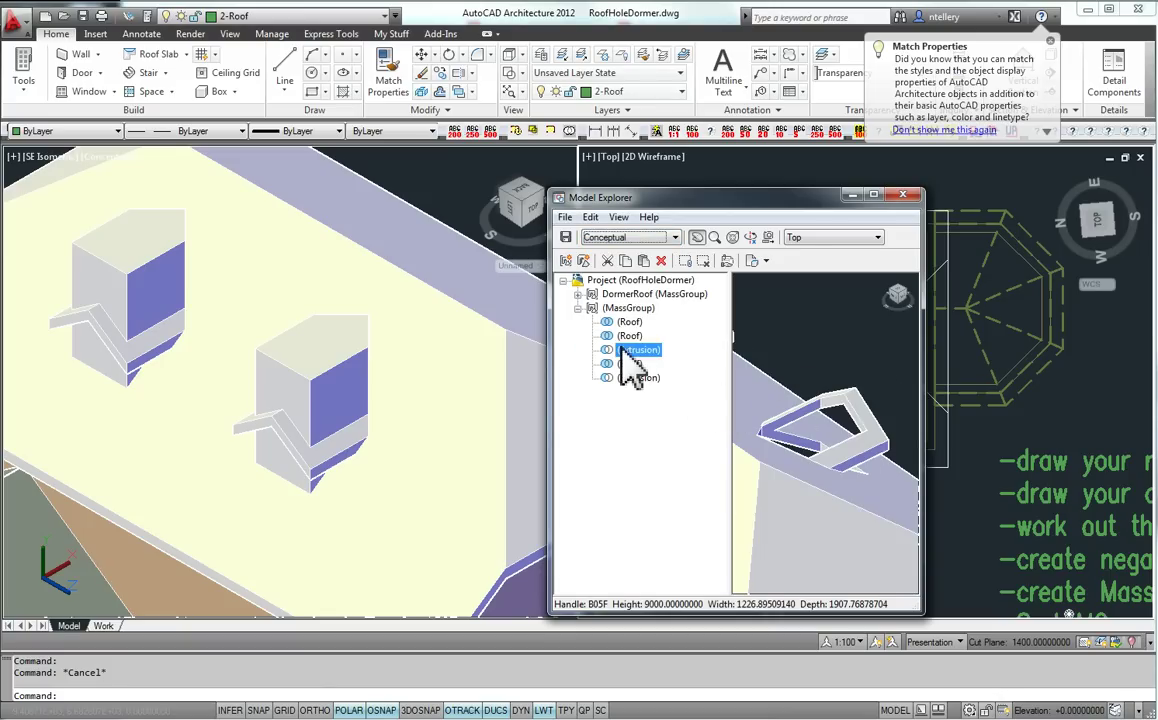
{"action": "mouse_move", "coordinate": [625, 337]}
{"action": "left_mouse_down"}
{"action": "mouse_move", "coordinate": [626, 362]}
{"action": "mouse_move", "coordinate": [626, 349]}
{"action": "left_mouse_up"}
{"action": "scroll", "coordinate": [872, 444], "scroll_direction": "up", "scroll_amount": 3}
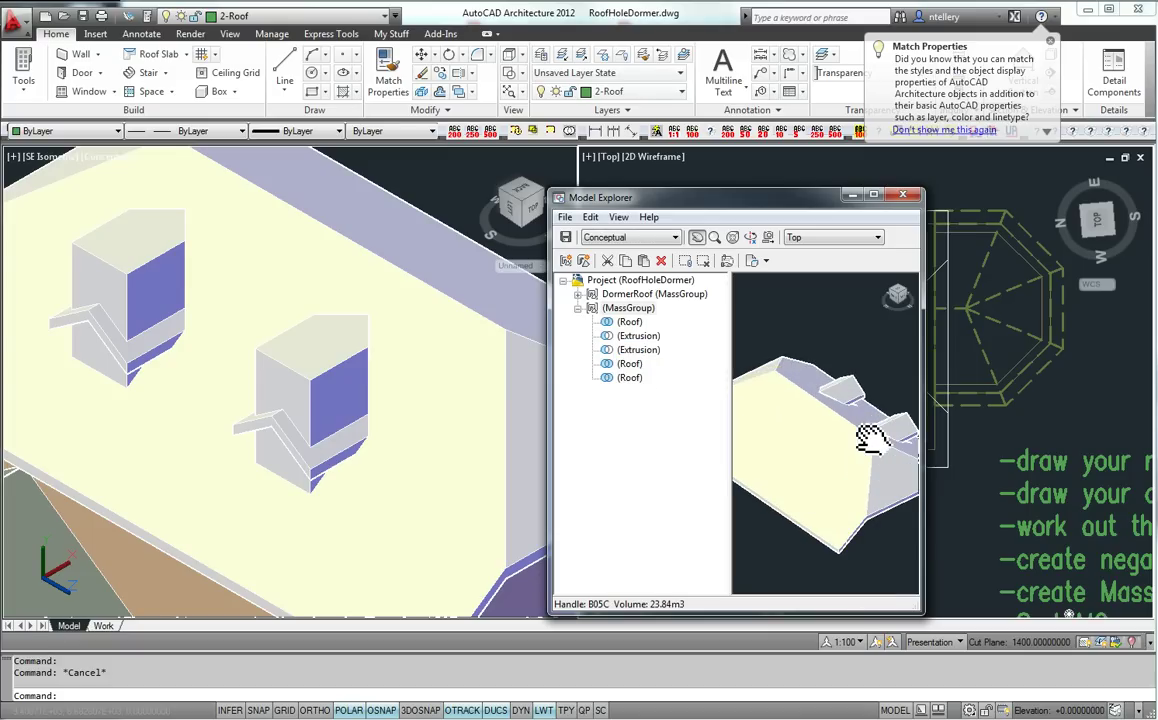
{"action": "left_click", "coordinate": [910, 306]}
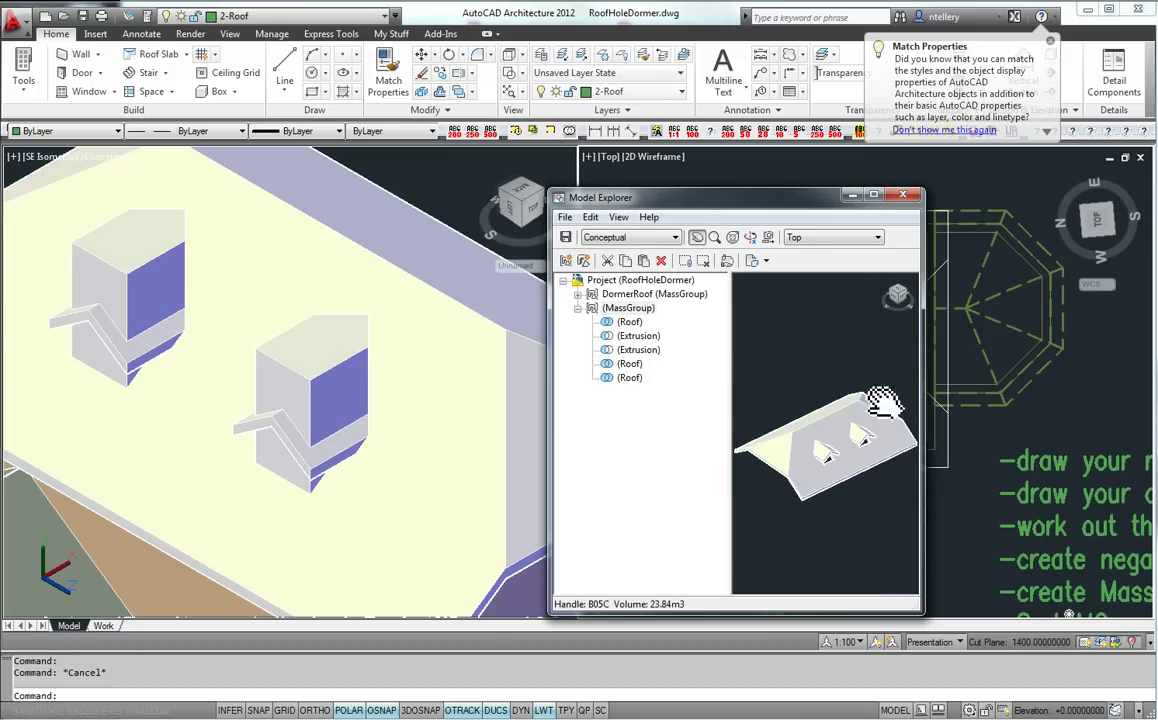
{"action": "scroll", "coordinate": [845, 465], "scroll_direction": "up", "scroll_amount": 5}
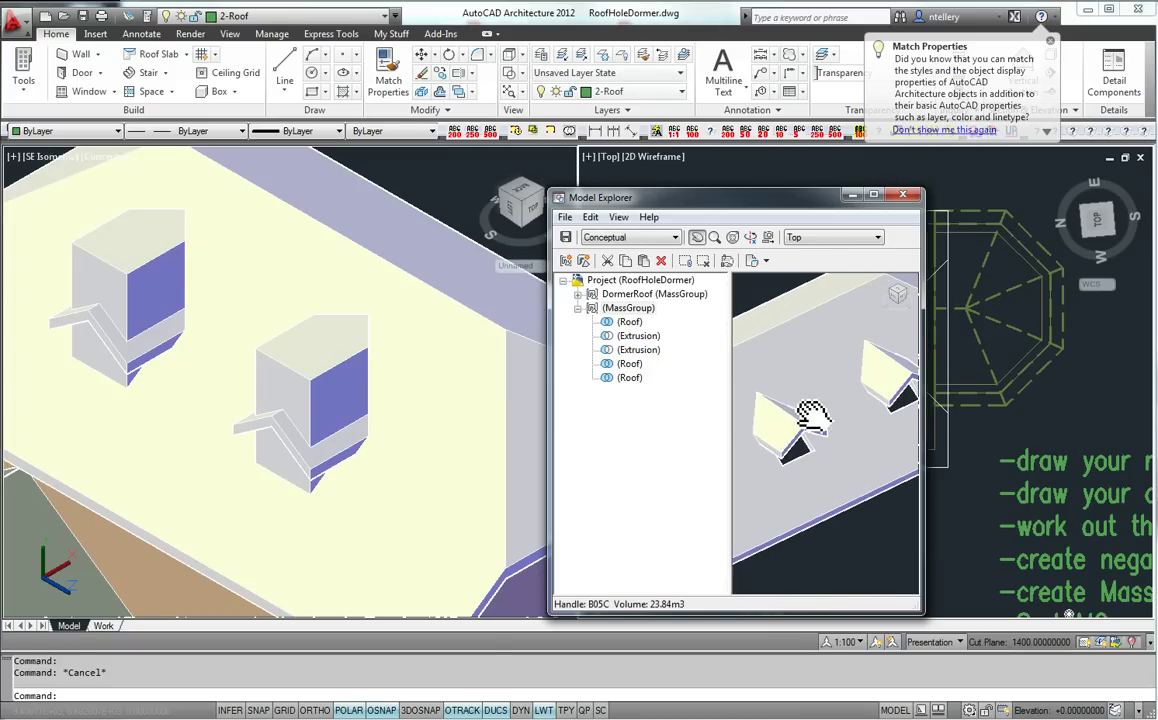
Step: Review the component order of main roof, extrusions and dormer roofs, and preview the combined mass group again
{"action": "left_click", "coordinate": [628, 322]}
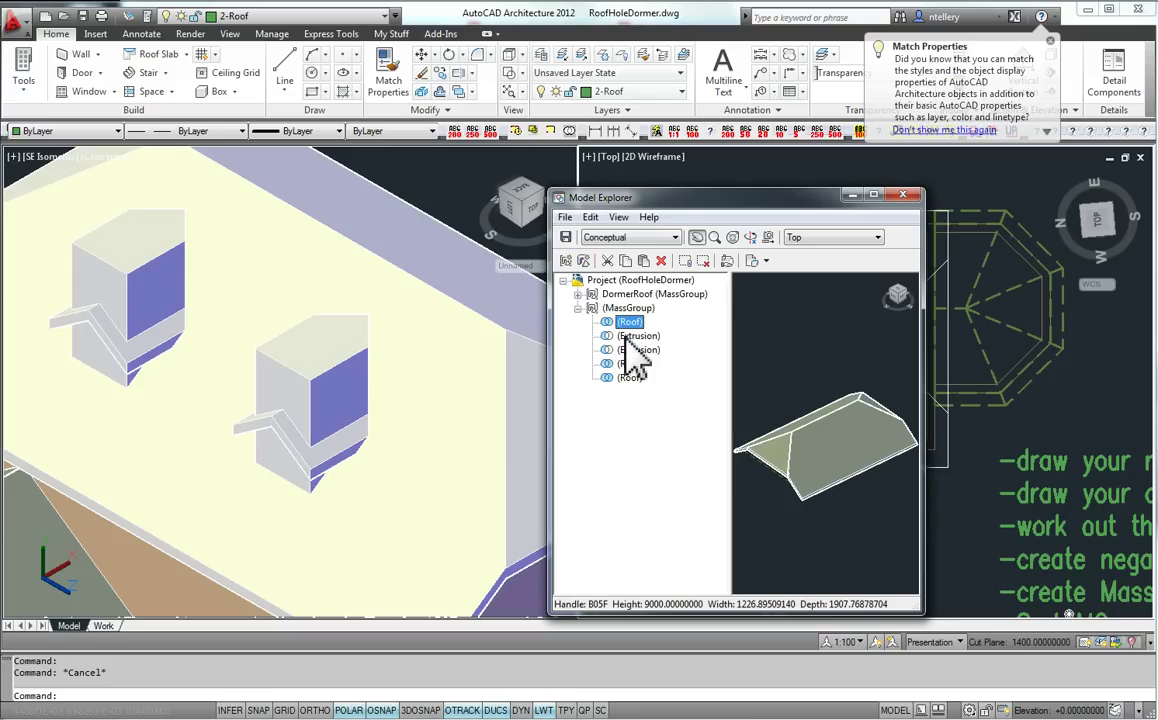
{"action": "left_click", "coordinate": [628, 336]}
{"action": "left_click", "coordinate": [627, 364]}
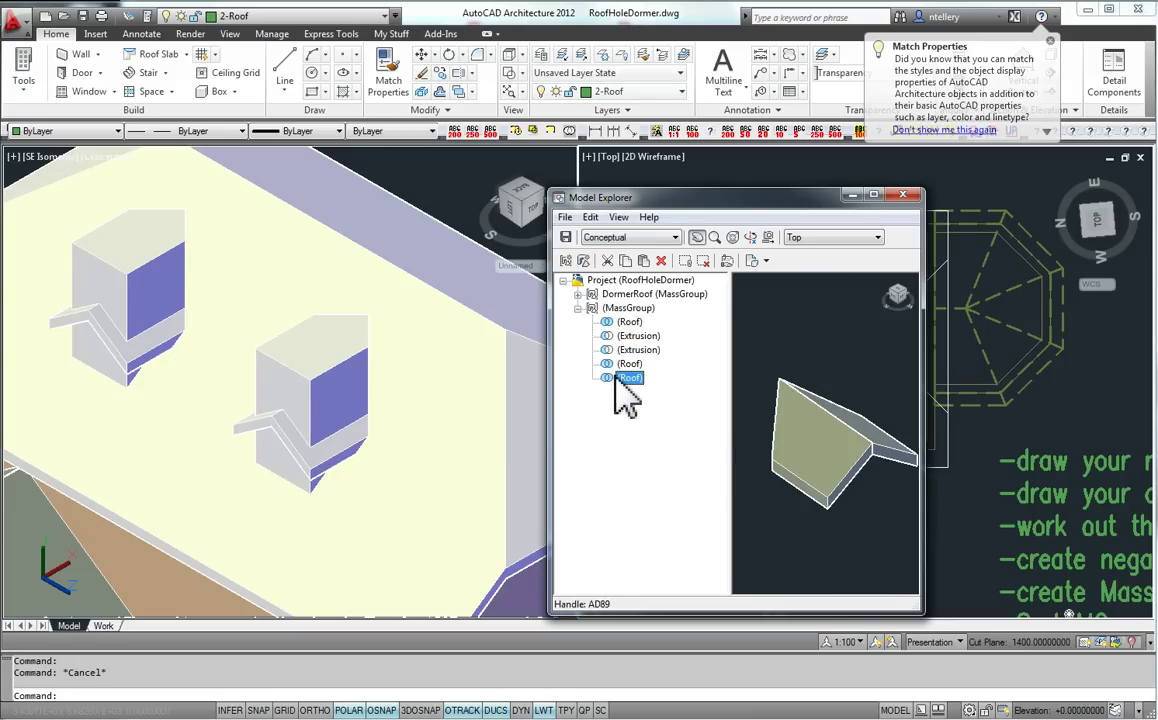
{"action": "key", "text": "Left"}
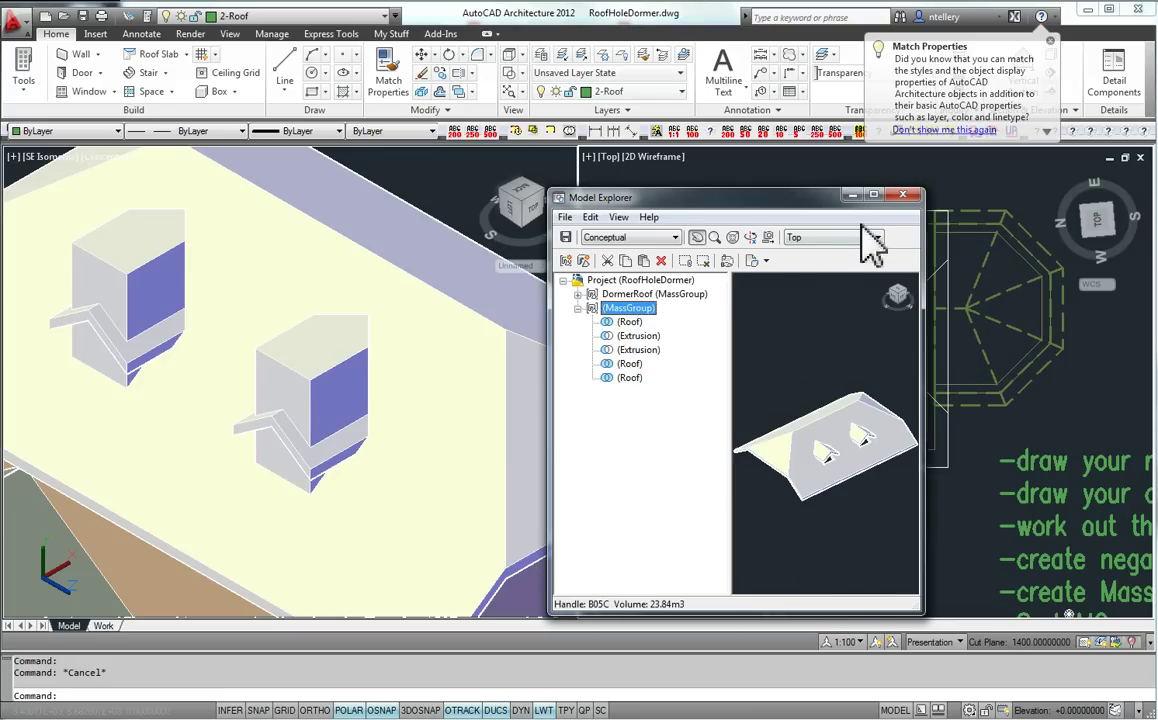
{"action": "left_click", "coordinate": [434, 415]}
{"action": "scroll", "coordinate": [432, 416], "scroll_direction": "down", "scroll_amount": 5}
{"action": "scroll", "coordinate": [435, 409], "scroll_direction": "up", "scroll_amount": 2}
{"action": "left_click", "coordinate": [476, 405]}
{"action": "right_click", "coordinate": [478, 400]}
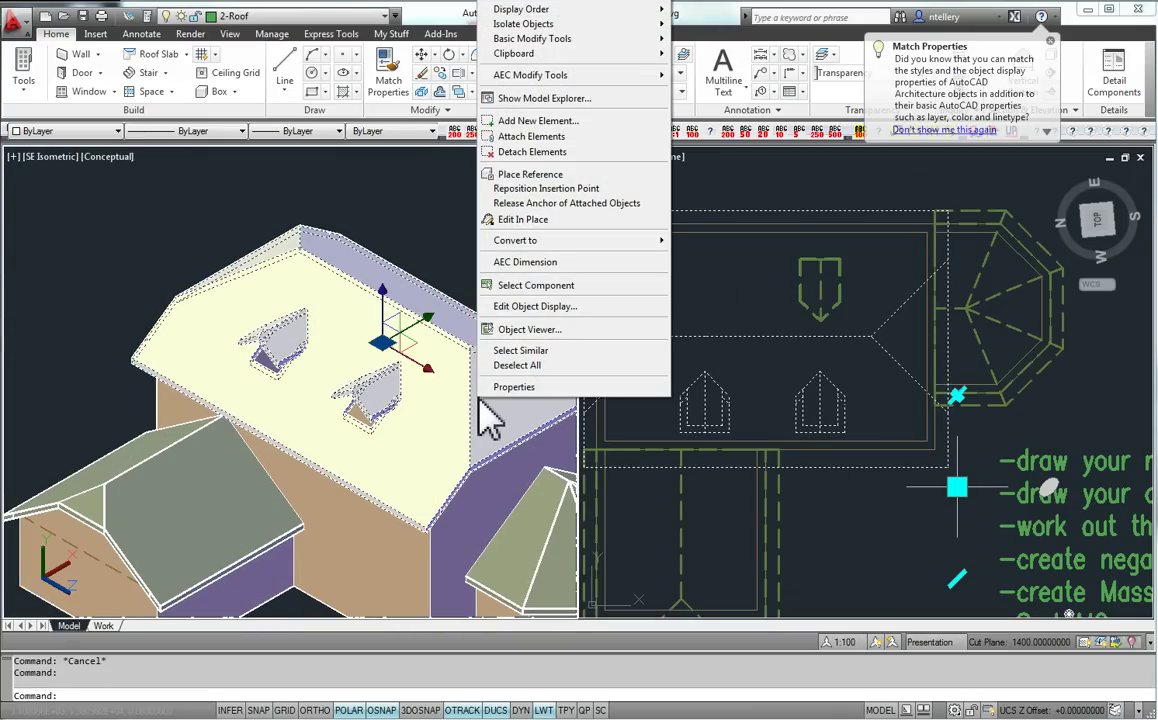
{"action": "left_click", "coordinate": [514, 308]}
{"action": "right_click", "coordinate": [473, 378]}
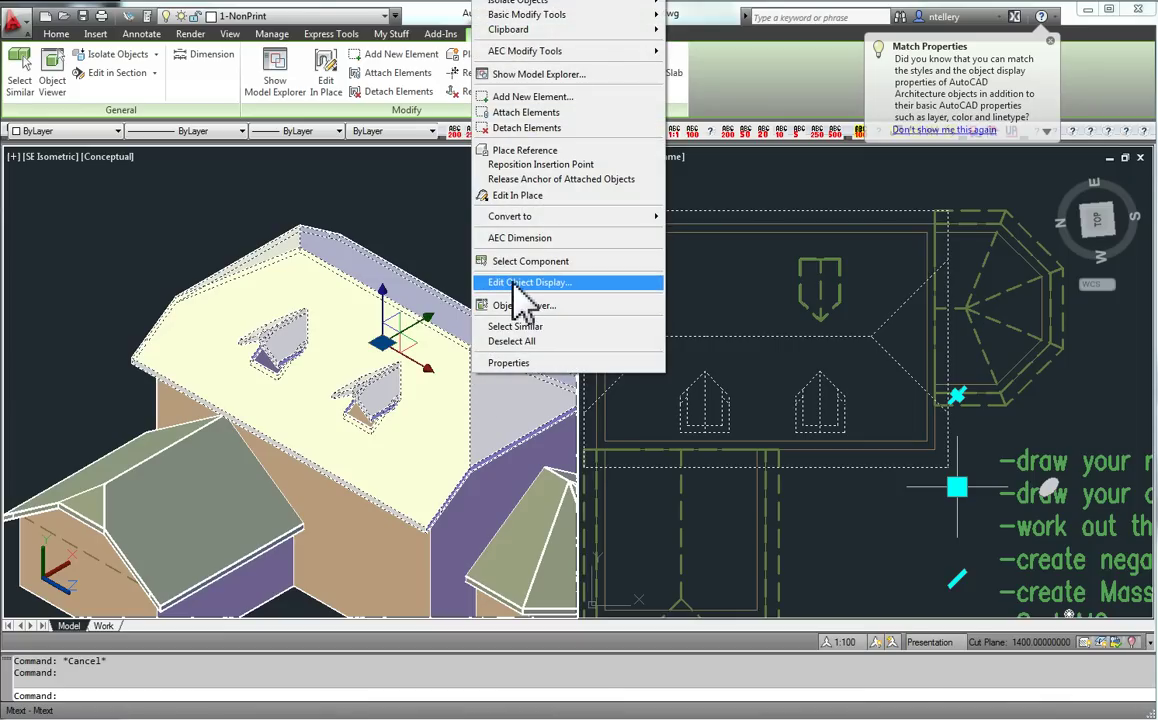
{"action": "key", "text": "Escape"}
{"action": "key", "text": "Escape"}
{"action": "key", "text": "Escape"}
Step: Check which material definition the lower gable roof uses in its object display settings, and leave without changing it
{"action": "left_click", "coordinate": [740, 418]}
{"action": "middle_click_drag", "start_coordinate": [742, 448], "coordinate": [762, 402]}
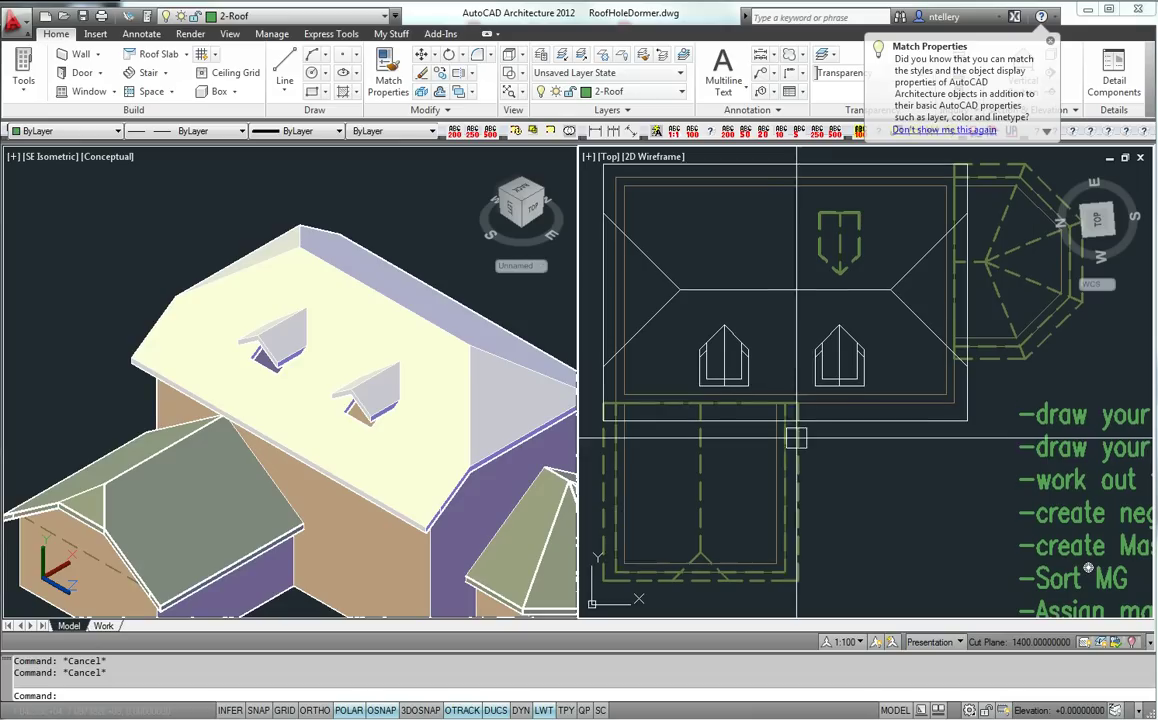
{"action": "left_click", "coordinate": [798, 443]}
{"action": "right_click", "coordinate": [800, 446]}
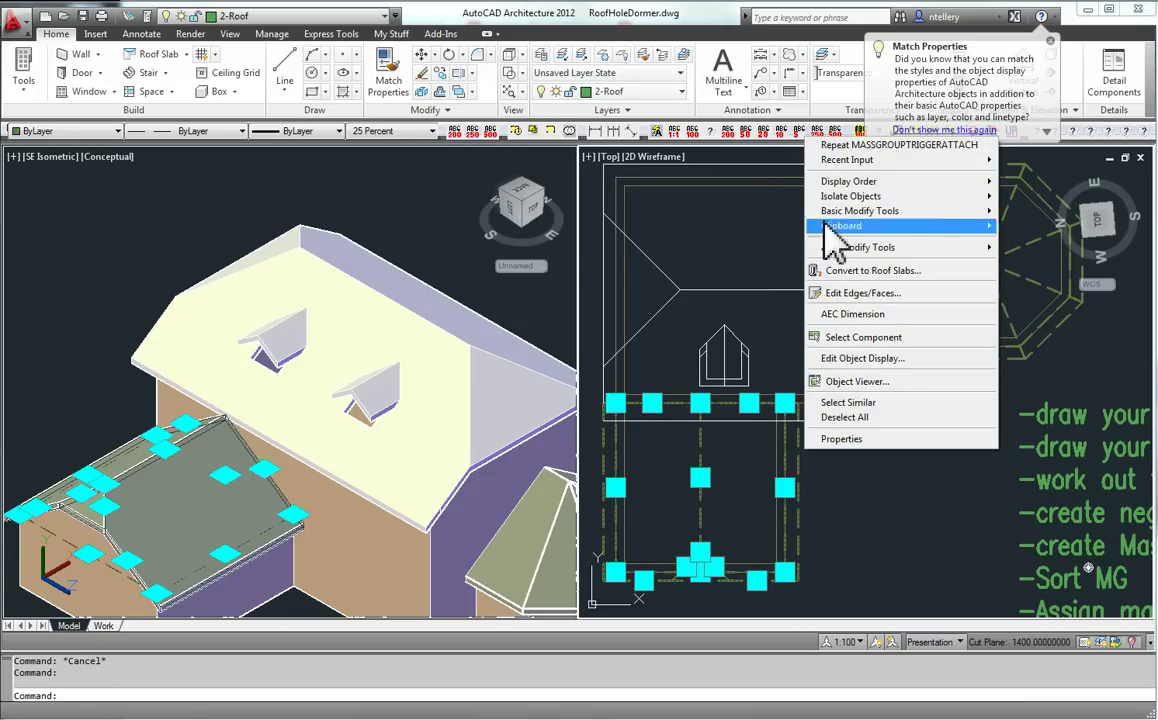
{"action": "left_click", "coordinate": [852, 382]}
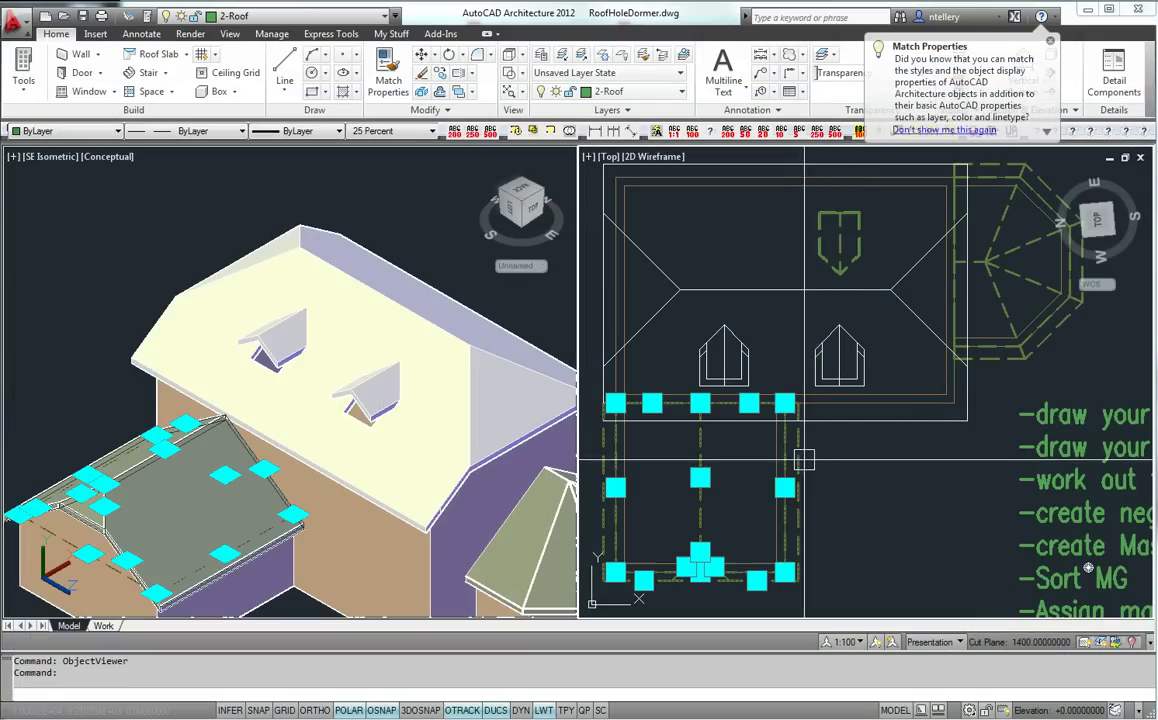
{"action": "right_click", "coordinate": [790, 150]}
{"action": "left_click", "coordinate": [862, 367]}
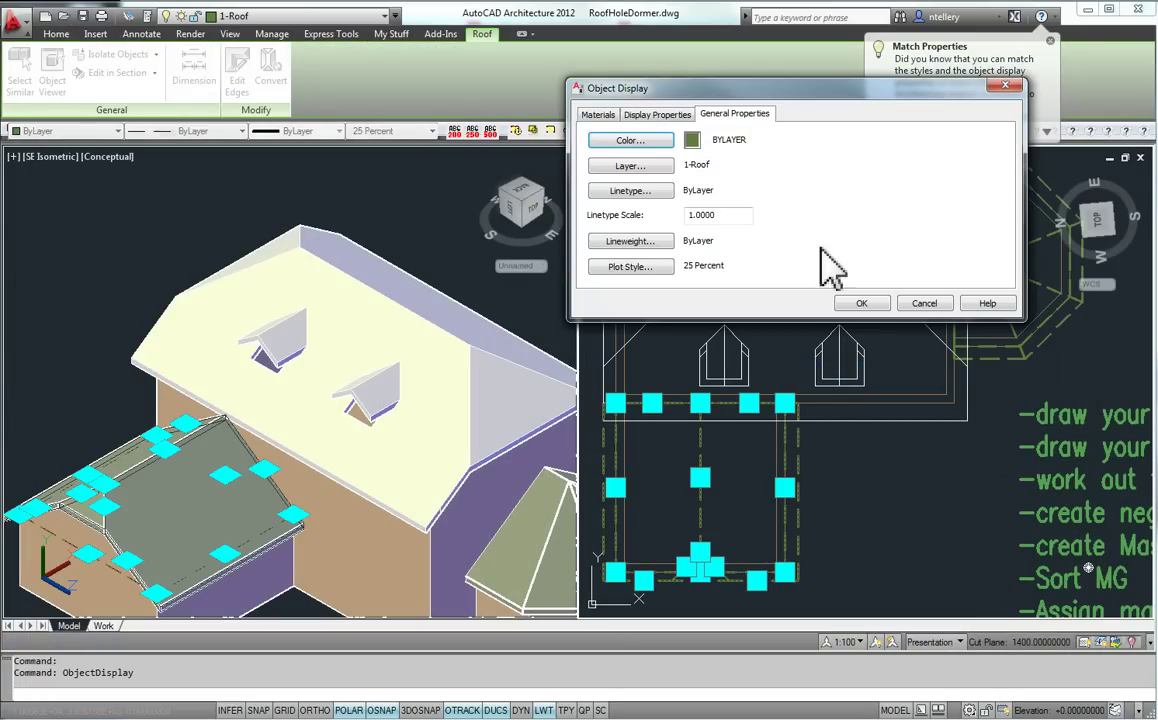
{"action": "left_click", "coordinate": [618, 118]}
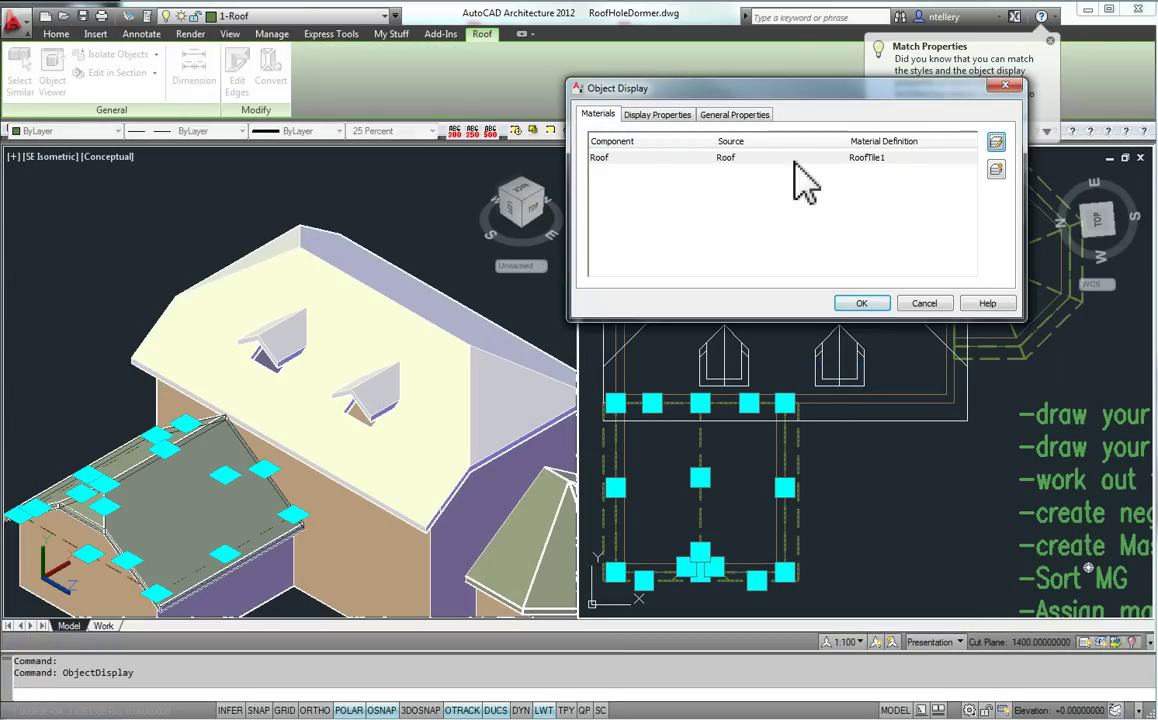
{"action": "left_click", "coordinate": [893, 158]}
{"action": "left_click", "coordinate": [893, 159]}
{"action": "left_click", "coordinate": [900, 160]}
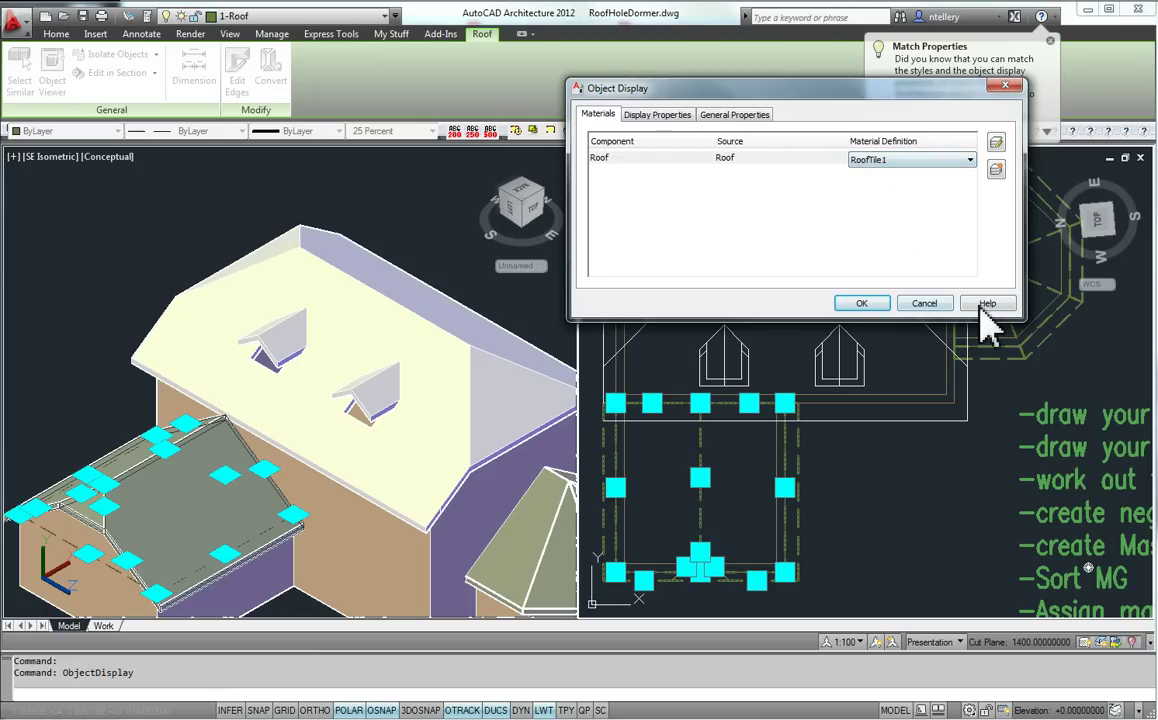
{"action": "left_click", "coordinate": [936, 304]}
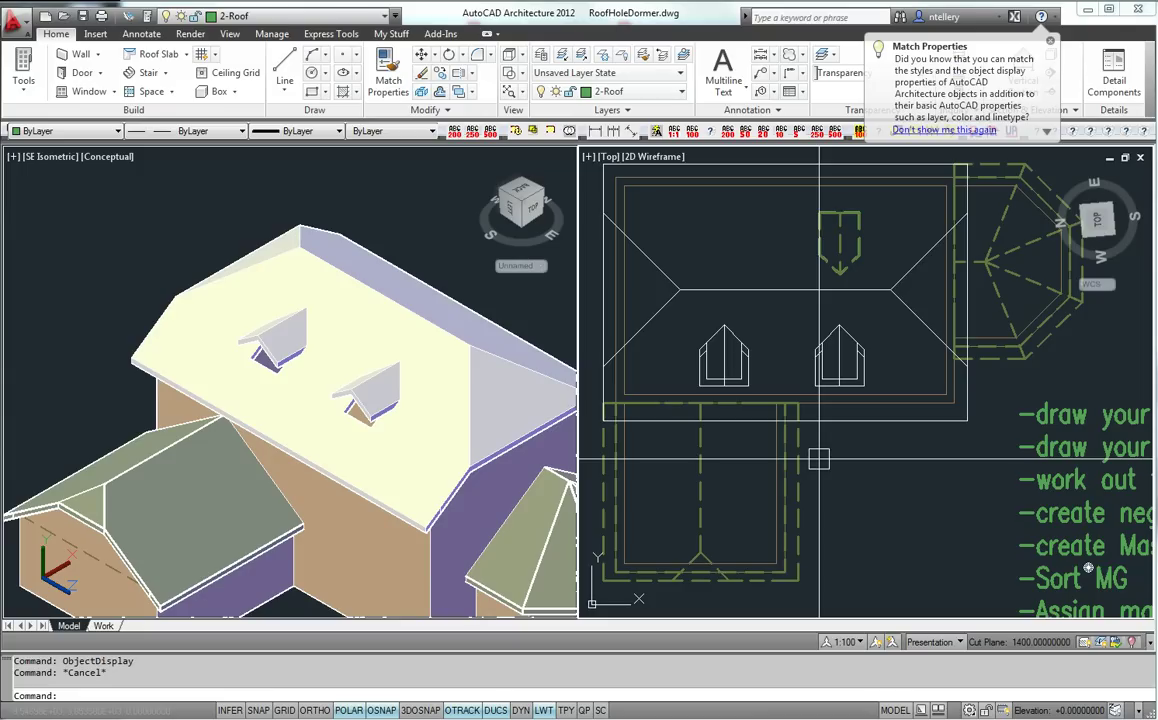
Step: Match the properties of the lower gable roof onto the main roof's mass group
{"action": "type", "text": "mh"}
{"action": "key", "text": "Return"}
{"action": "left_click", "coordinate": [726, 419]}
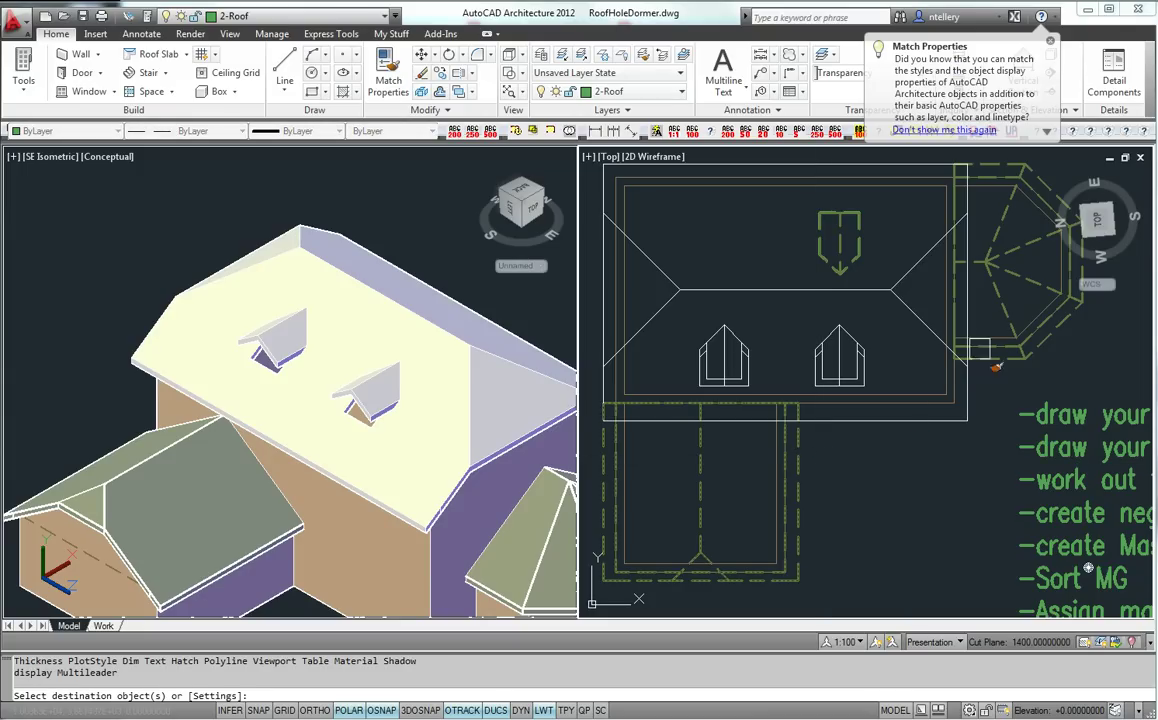
{"action": "scroll", "coordinate": [782, 468], "scroll_direction": "down", "scroll_amount": 3}
{"action": "scroll", "coordinate": [914, 375], "scroll_direction": "up", "scroll_amount": 3}
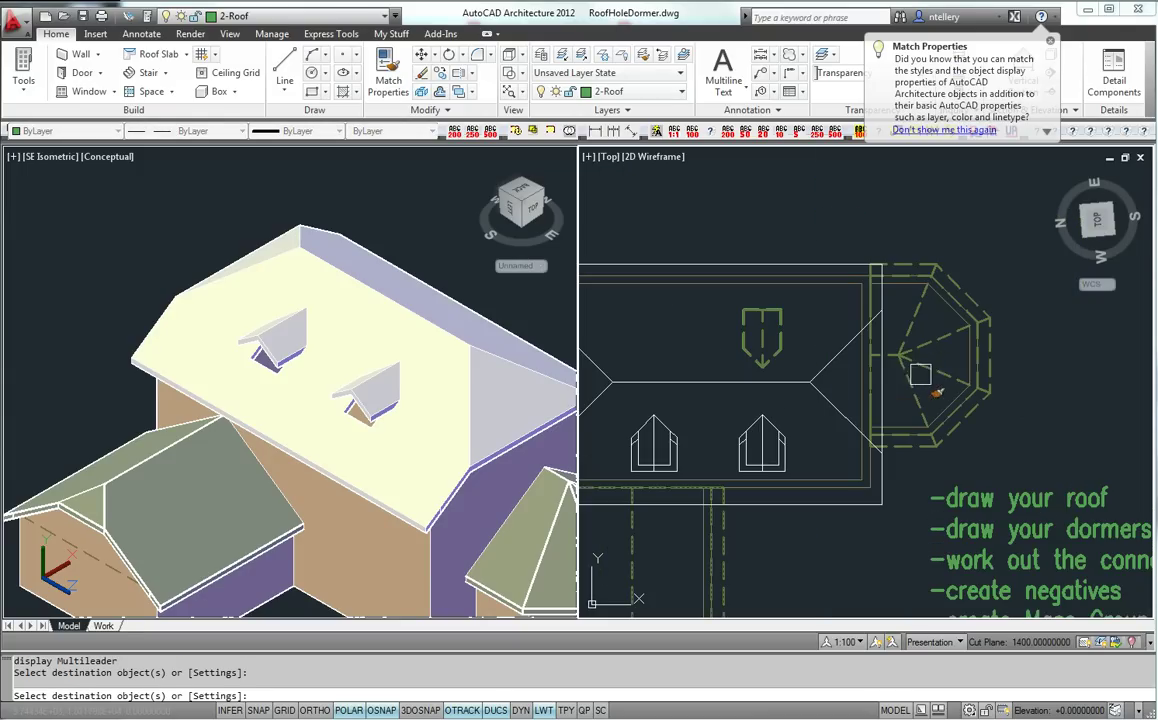
{"action": "middle_click_drag", "start_coordinate": [813, 381], "coordinate": [877, 349]}
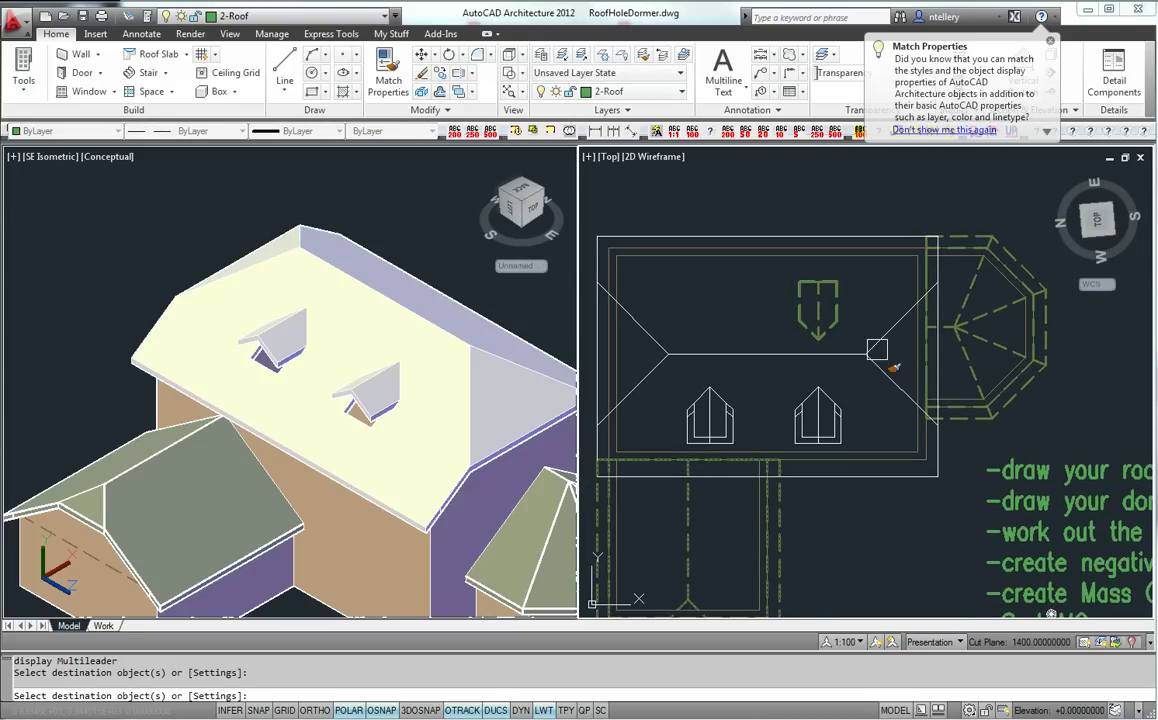
{"action": "left_click", "coordinate": [855, 449]}
{"action": "key", "text": "Return"}
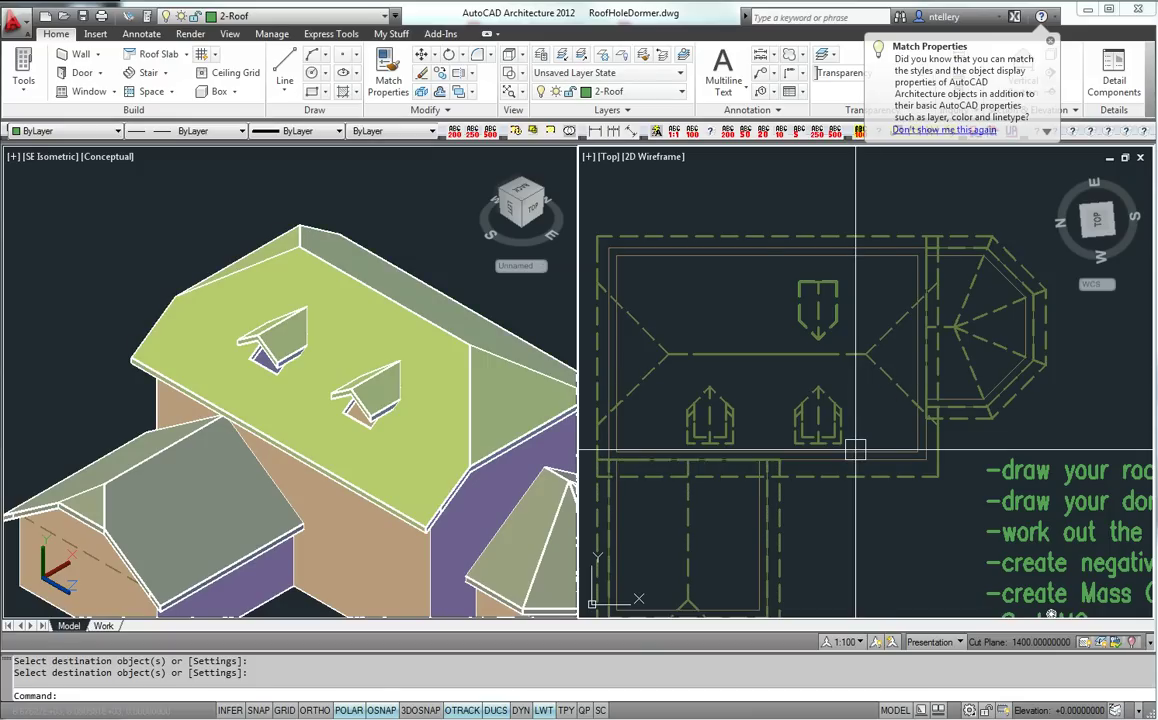
Step: Move the main roof's mass group to layer 2-Roof
{"action": "left_click", "coordinate": [866, 359]}
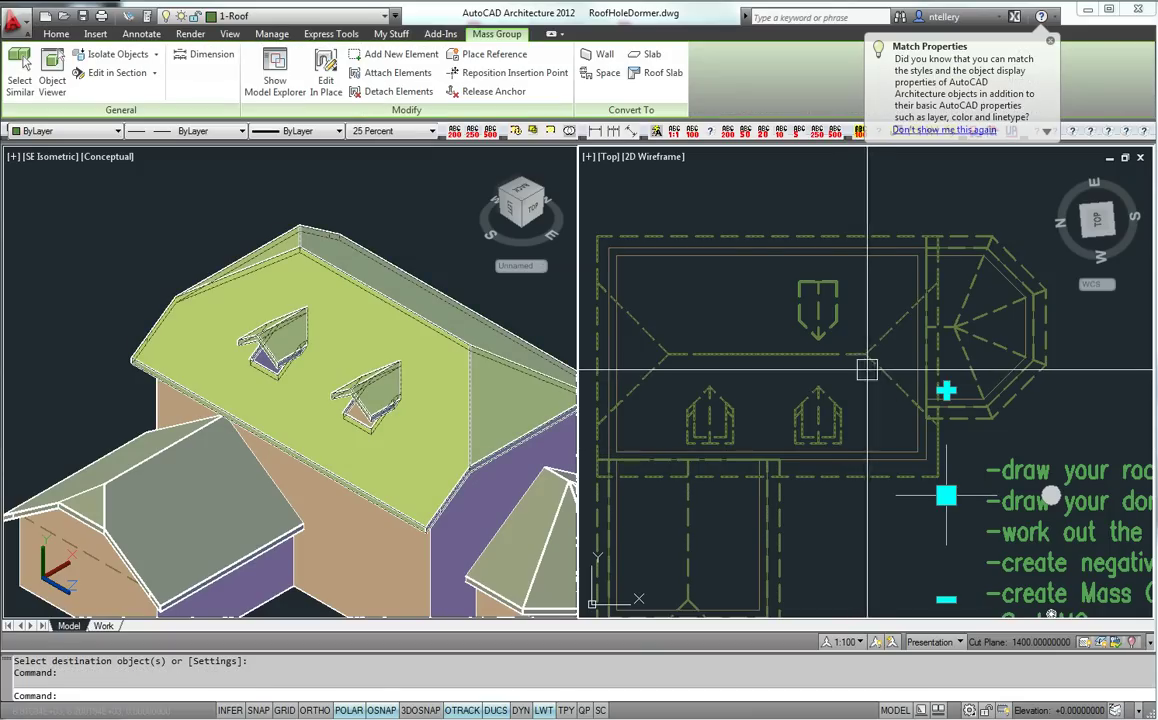
{"action": "left_click", "coordinate": [256, 17]}
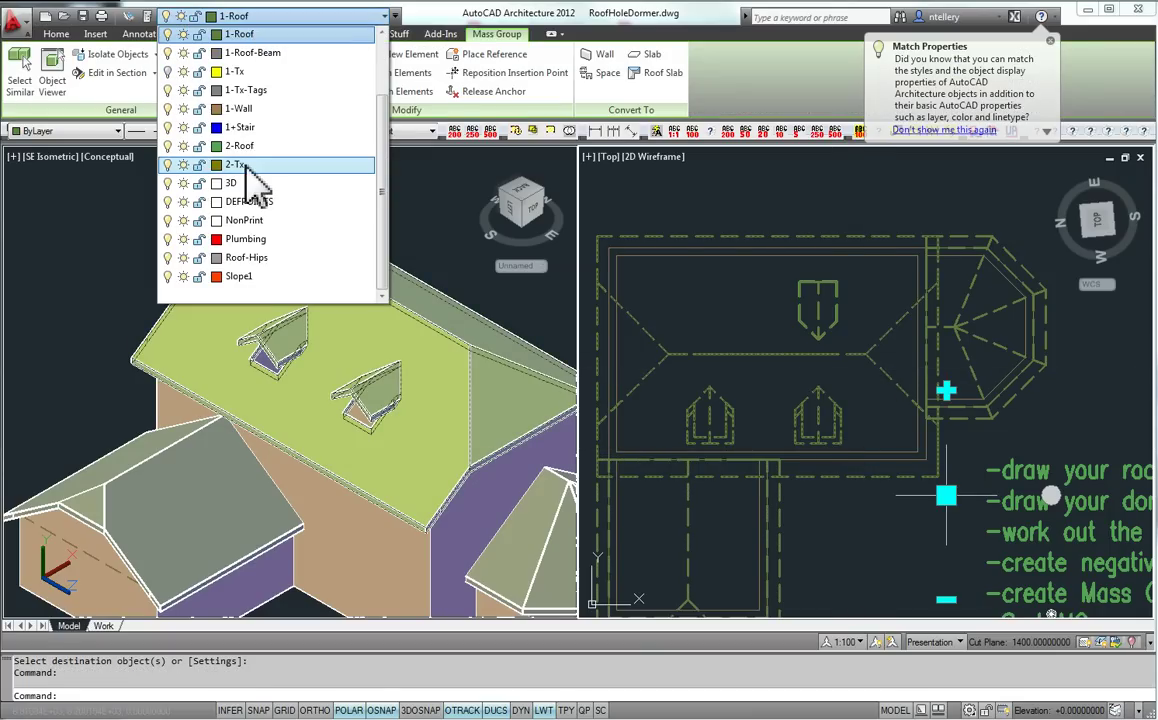
{"action": "left_click", "coordinate": [240, 146]}
{"action": "key", "text": "Escape"}
Step: Assign the RoofTile1 material to the Body component of the mass group in its object display settings
{"action": "left_click", "coordinate": [791, 359]}
{"action": "right_click", "coordinate": [791, 359]}
{"action": "left_click", "coordinate": [866, 268]}
{"action": "left_click", "coordinate": [890, 158]}
{"action": "left_click", "coordinate": [966, 160]}
{"action": "left_click", "coordinate": [898, 275]}
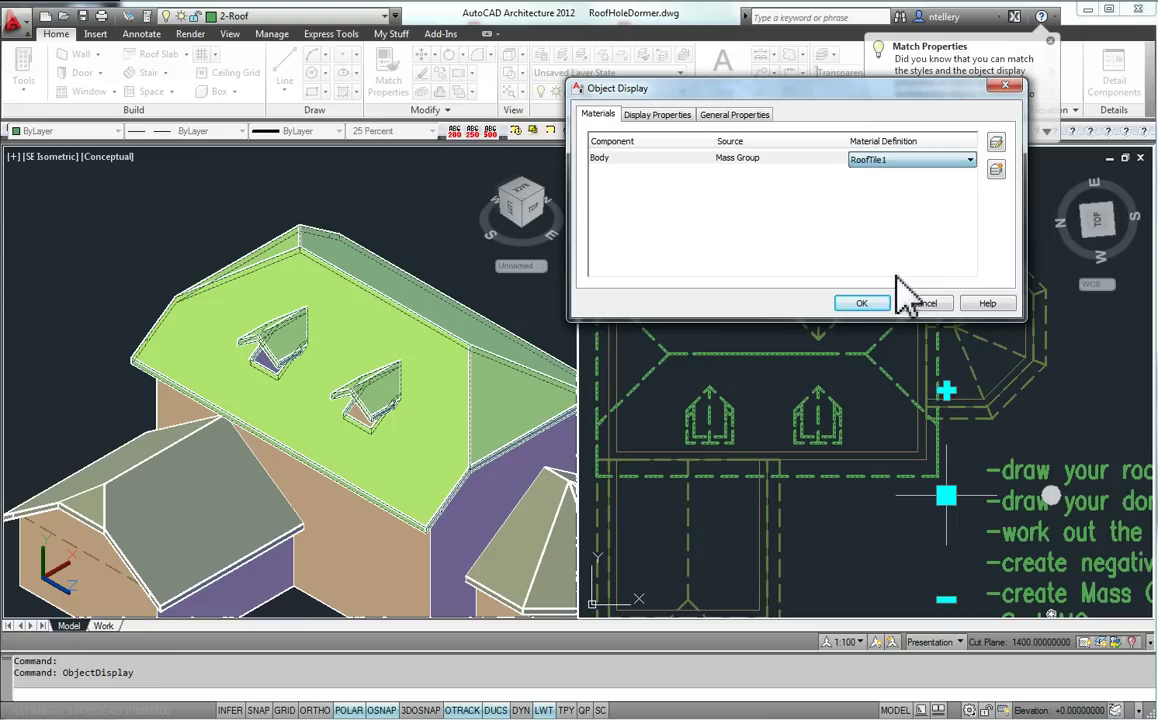
{"action": "left_click", "coordinate": [871, 304]}
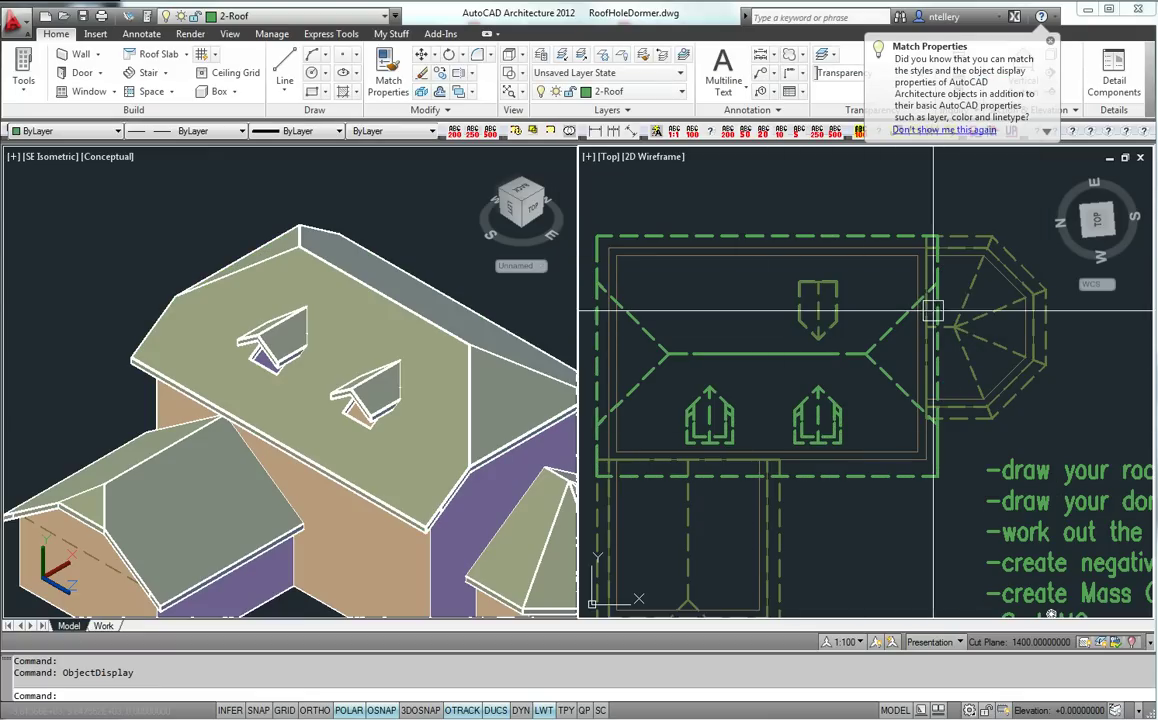
{"action": "middle_click_drag", "start_coordinate": [854, 448], "coordinate": [899, 421]}
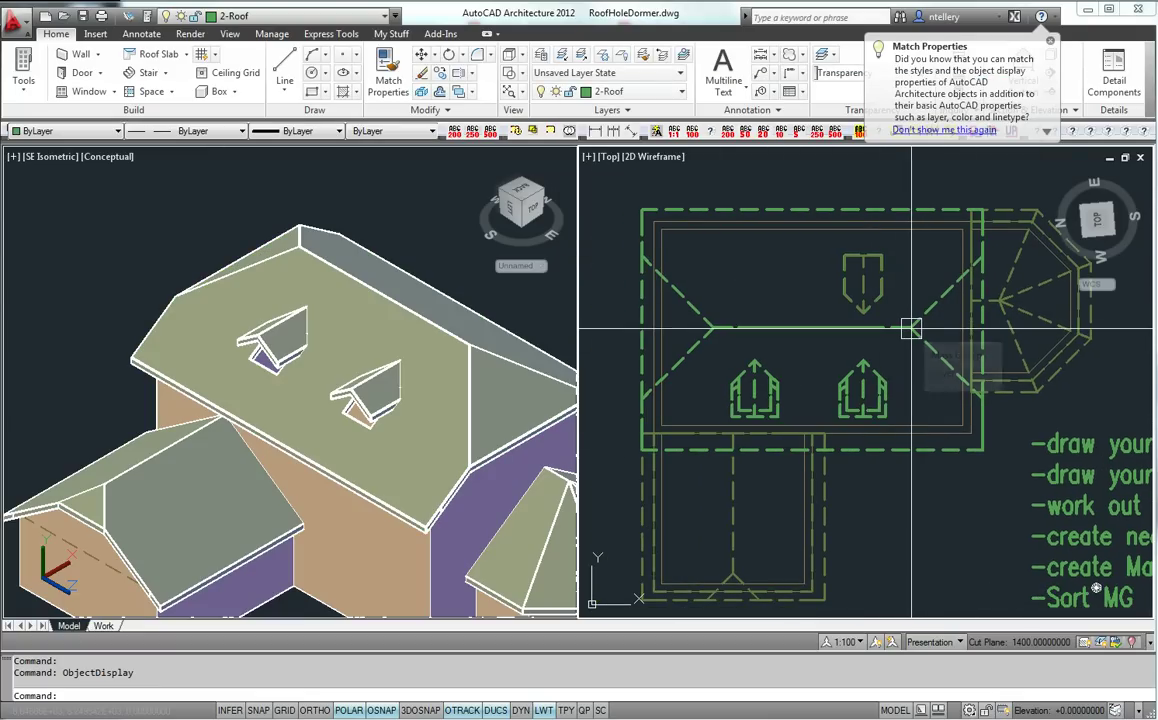
{"action": "middle_click_drag", "start_coordinate": [930, 421], "coordinate": [914, 383]}
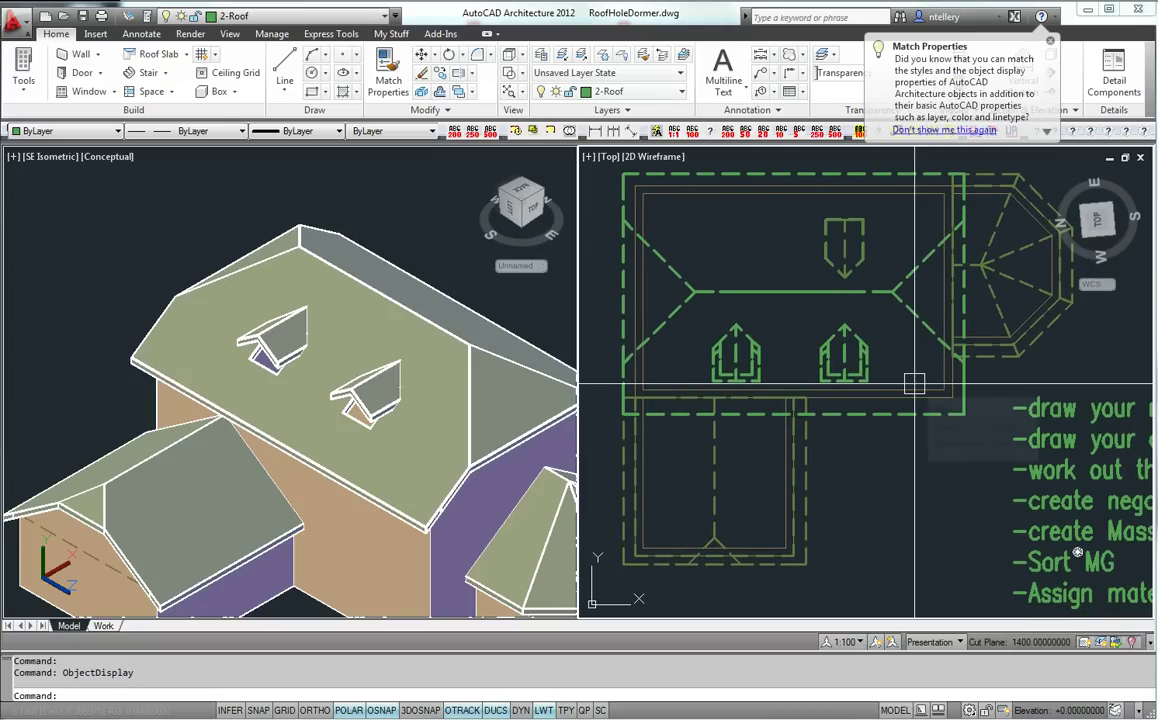
{"action": "left_click", "coordinate": [809, 298]}
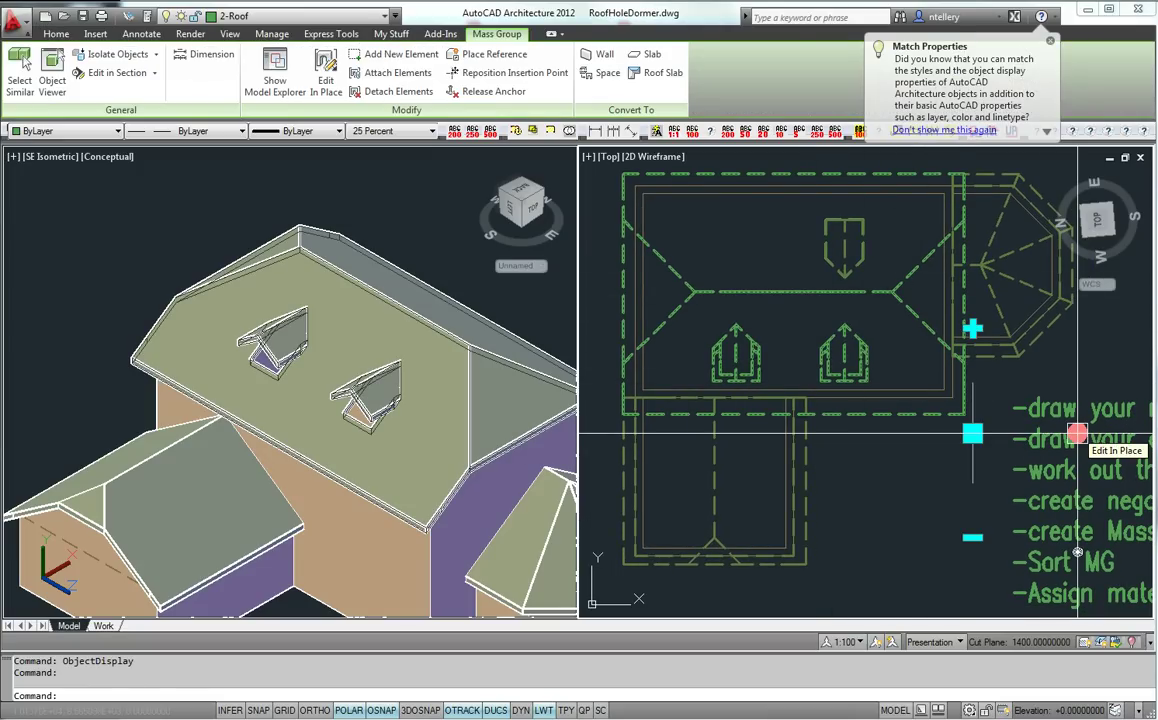
{"action": "key", "text": "Escape"}
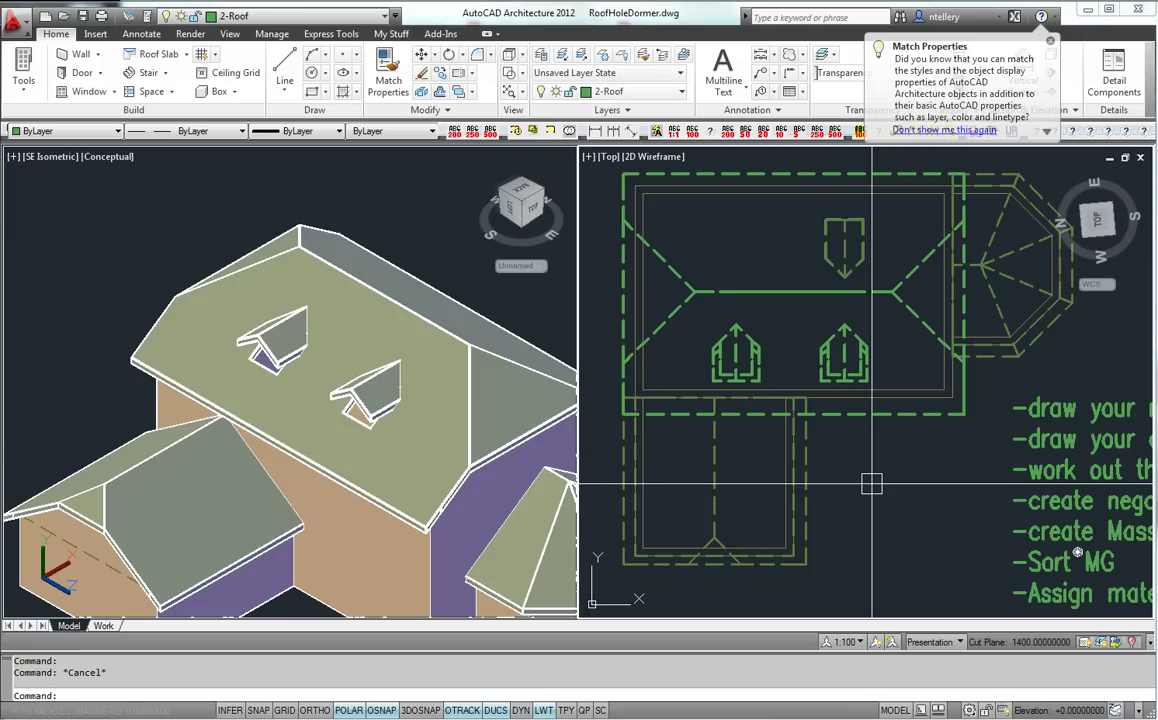
{"action": "type", "text": "1k*Cancel*"}
Step: Open the main roof's mass group for in-place editing
{"action": "left_click", "coordinate": [897, 324]}
{"action": "left_click", "coordinate": [983, 374]}
{"action": "left_click", "coordinate": [1077, 433]}
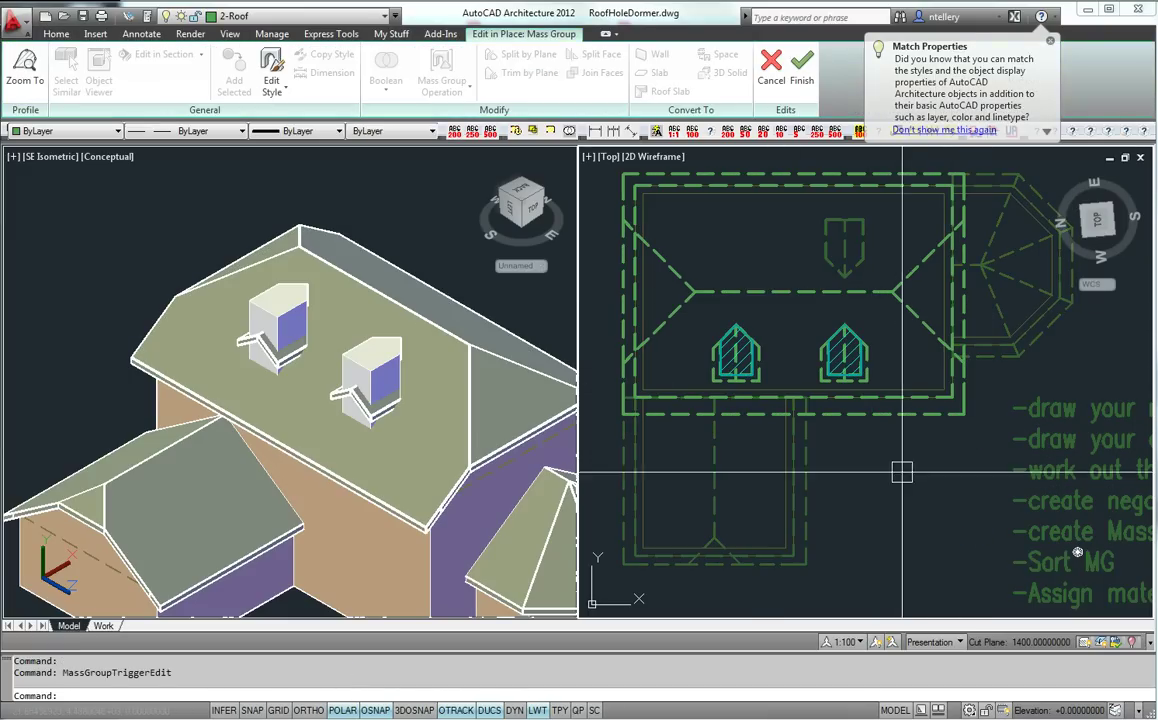
Step: Stretch the north end of the main roof, its walls and the lower gable roof outward, and save the in-place edits
{"action": "middle_click_drag", "start_coordinate": [820, 512], "coordinate": [898, 514]}
{"action": "type", "text": "s"}
{"action": "key", "text": "Return"}
{"action": "left_click", "coordinate": [762, 585]}
{"action": "left_click", "coordinate": [648, 153]}
{"action": "key", "text": "Return"}
{"action": "left_click", "coordinate": [989, 487]}
{"action": "left_click", "coordinate": [940, 487]}
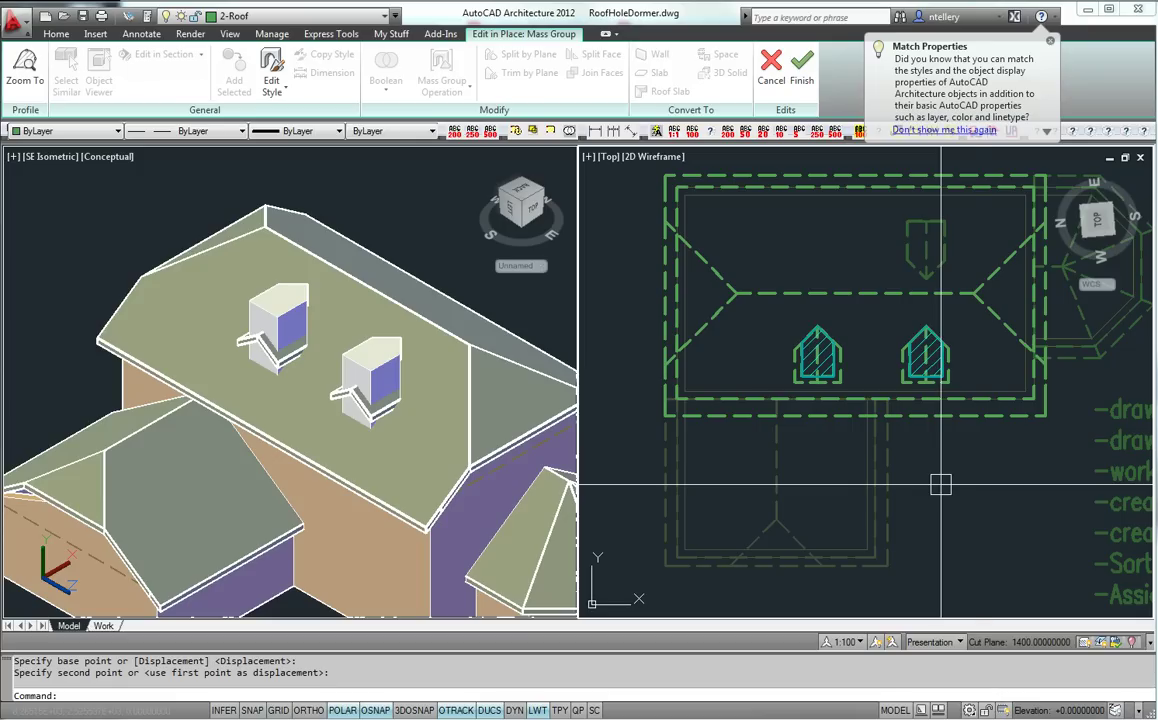
{"action": "right_click", "coordinate": [976, 445]}
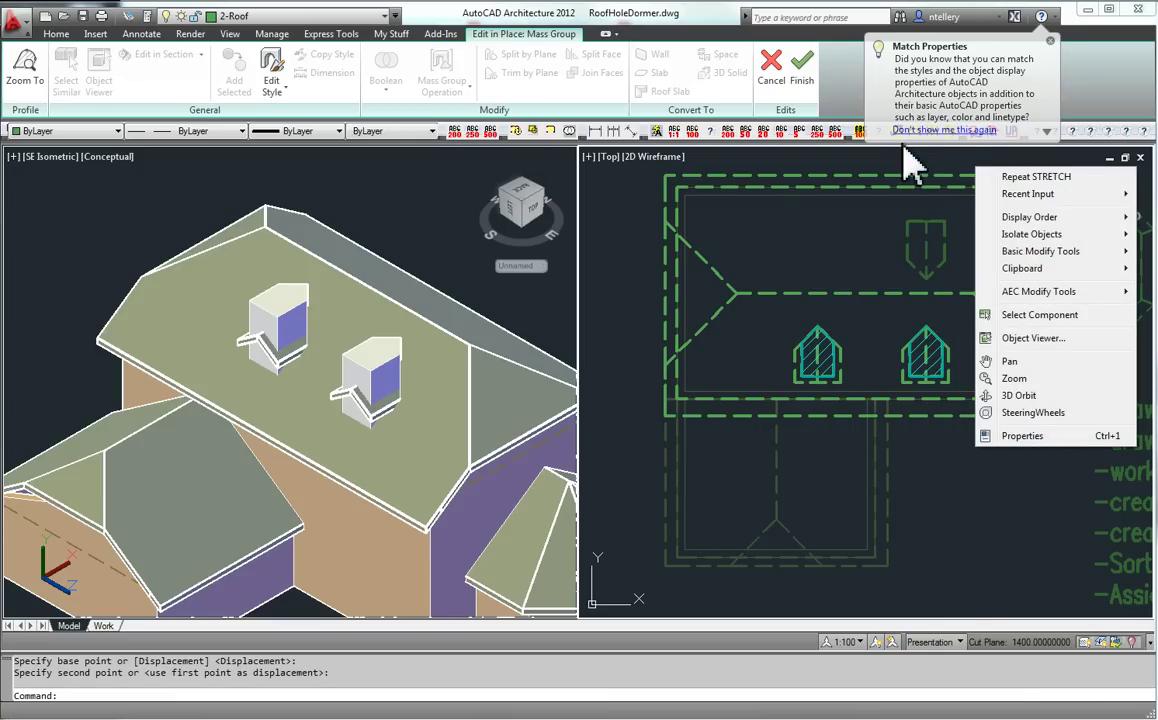
{"action": "left_click", "coordinate": [805, 72]}
{"action": "left_click", "coordinate": [805, 72]}
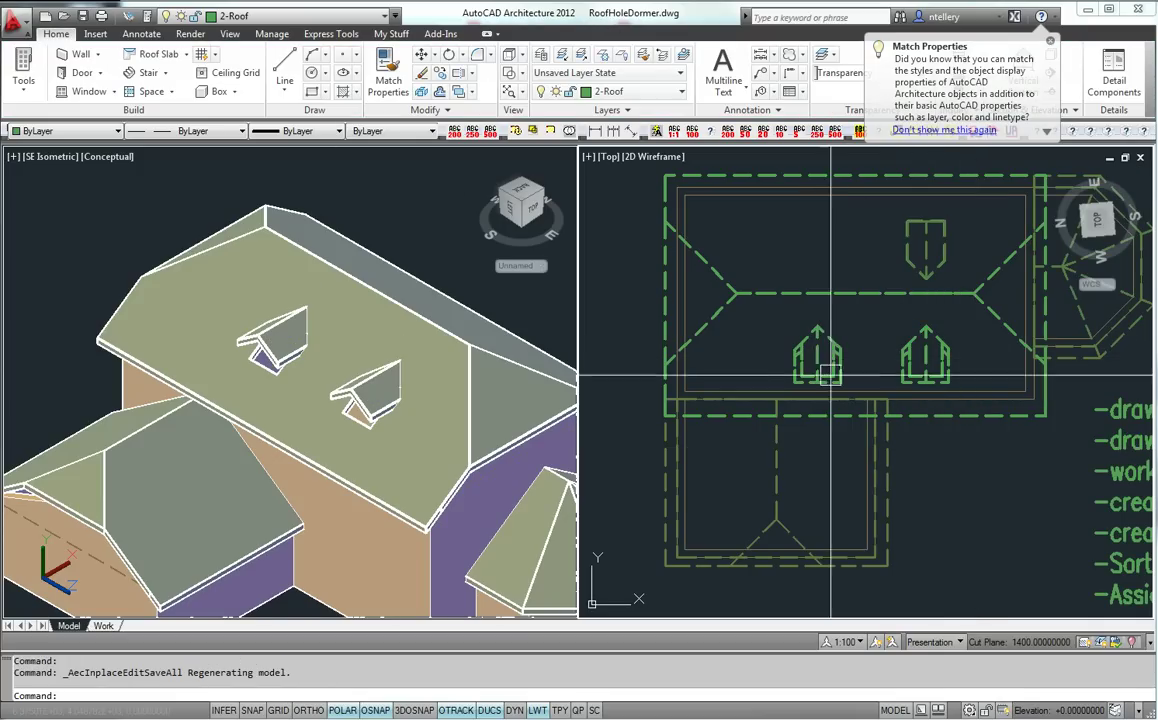
Step: Select the stretched mass group in the plan view and look over its edit grips
{"action": "middle_click_drag", "start_coordinate": [905, 409], "coordinate": [879, 426]}
{"action": "left_click", "coordinate": [783, 313]}
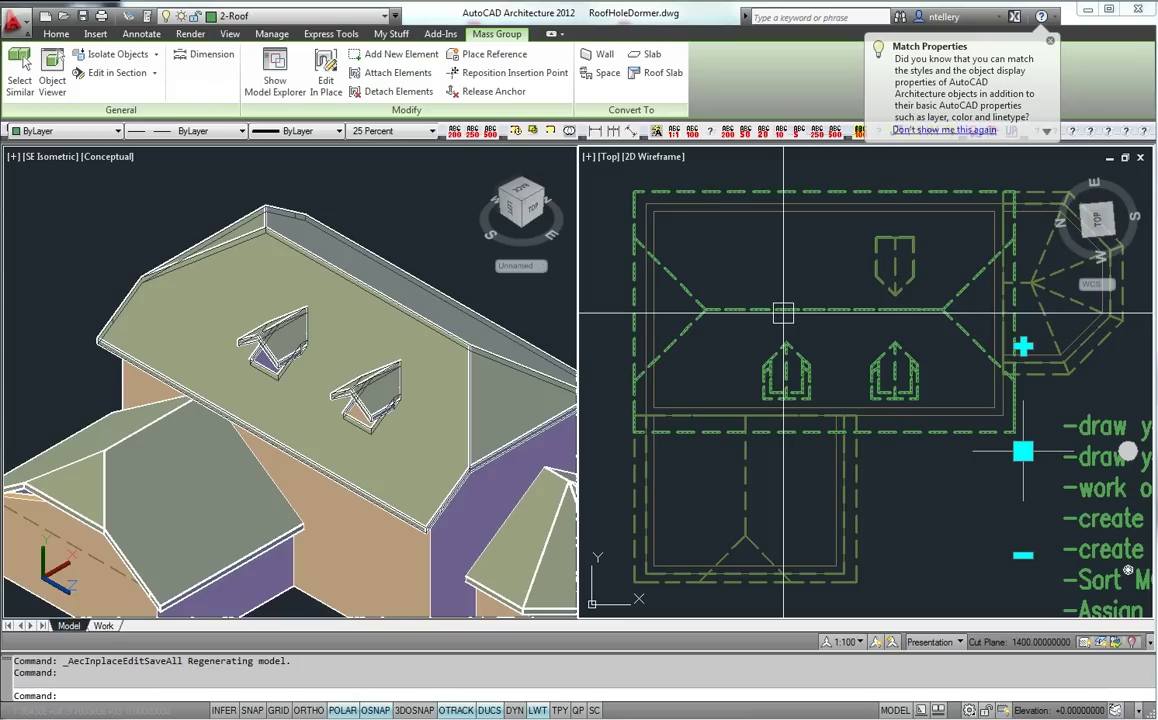
{"action": "middle_click_drag", "start_coordinate": [992, 439], "coordinate": [942, 436]}
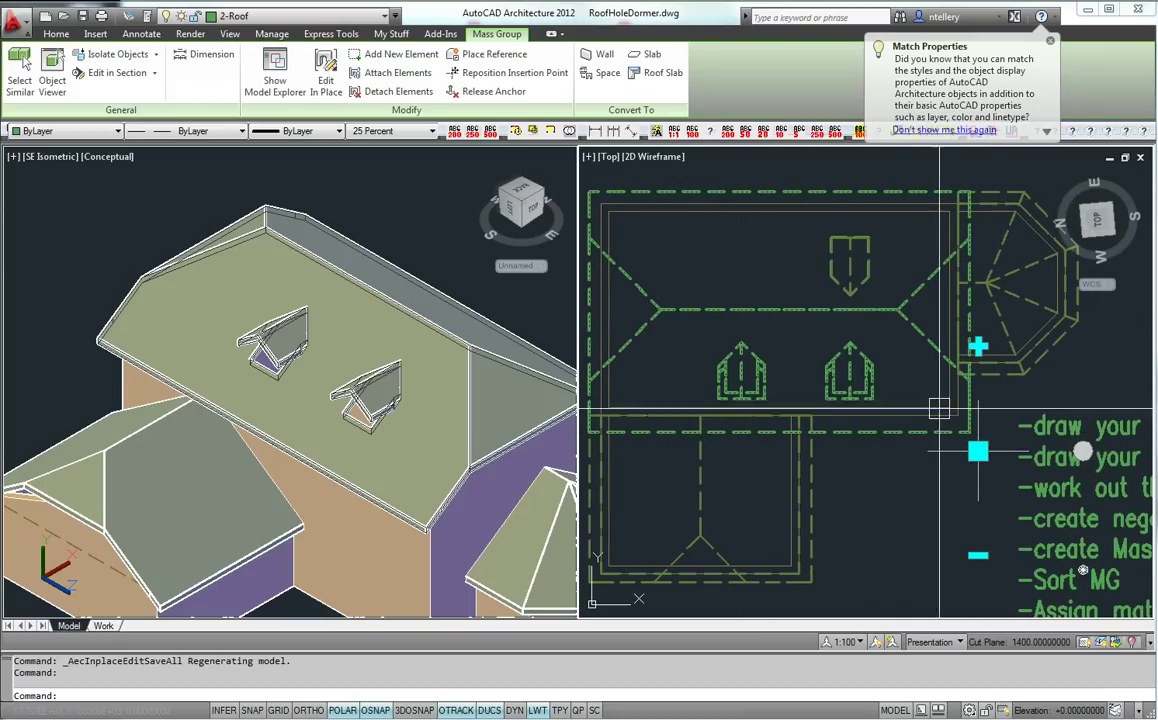
{"action": "mouse_move", "coordinate": [957, 413]}
{"action": "middle_mouse_down"}
{"action": "mouse_move", "coordinate": [910, 406]}
{"action": "mouse_move", "coordinate": [910, 421]}
{"action": "mouse_move", "coordinate": [942, 400]}
{"action": "middle_mouse_up"}
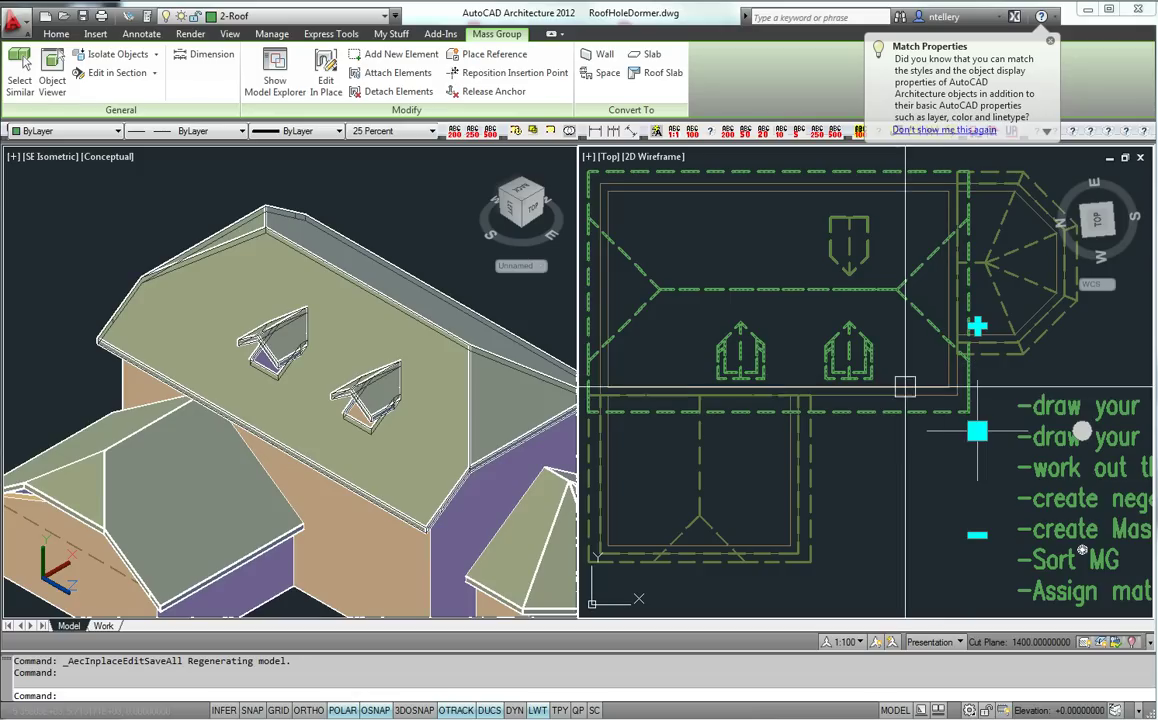